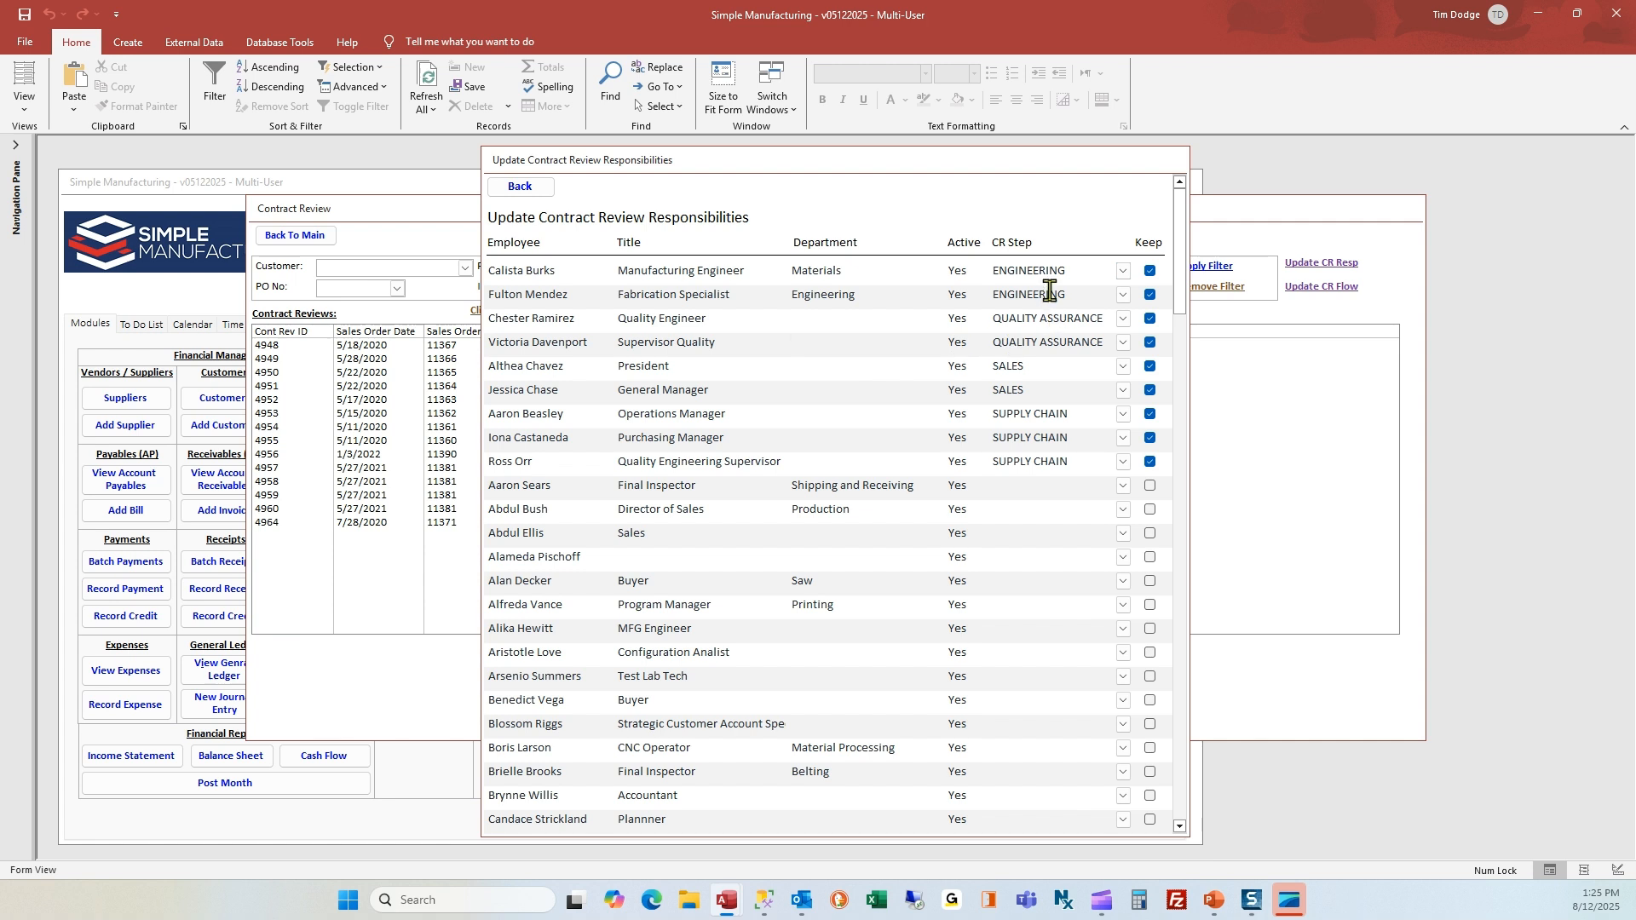
View the available CR Step options for the Materials Manufacturing Engineer and close the contract review responsibilities form
left_click(1059, 294)
left_click(1124, 271)
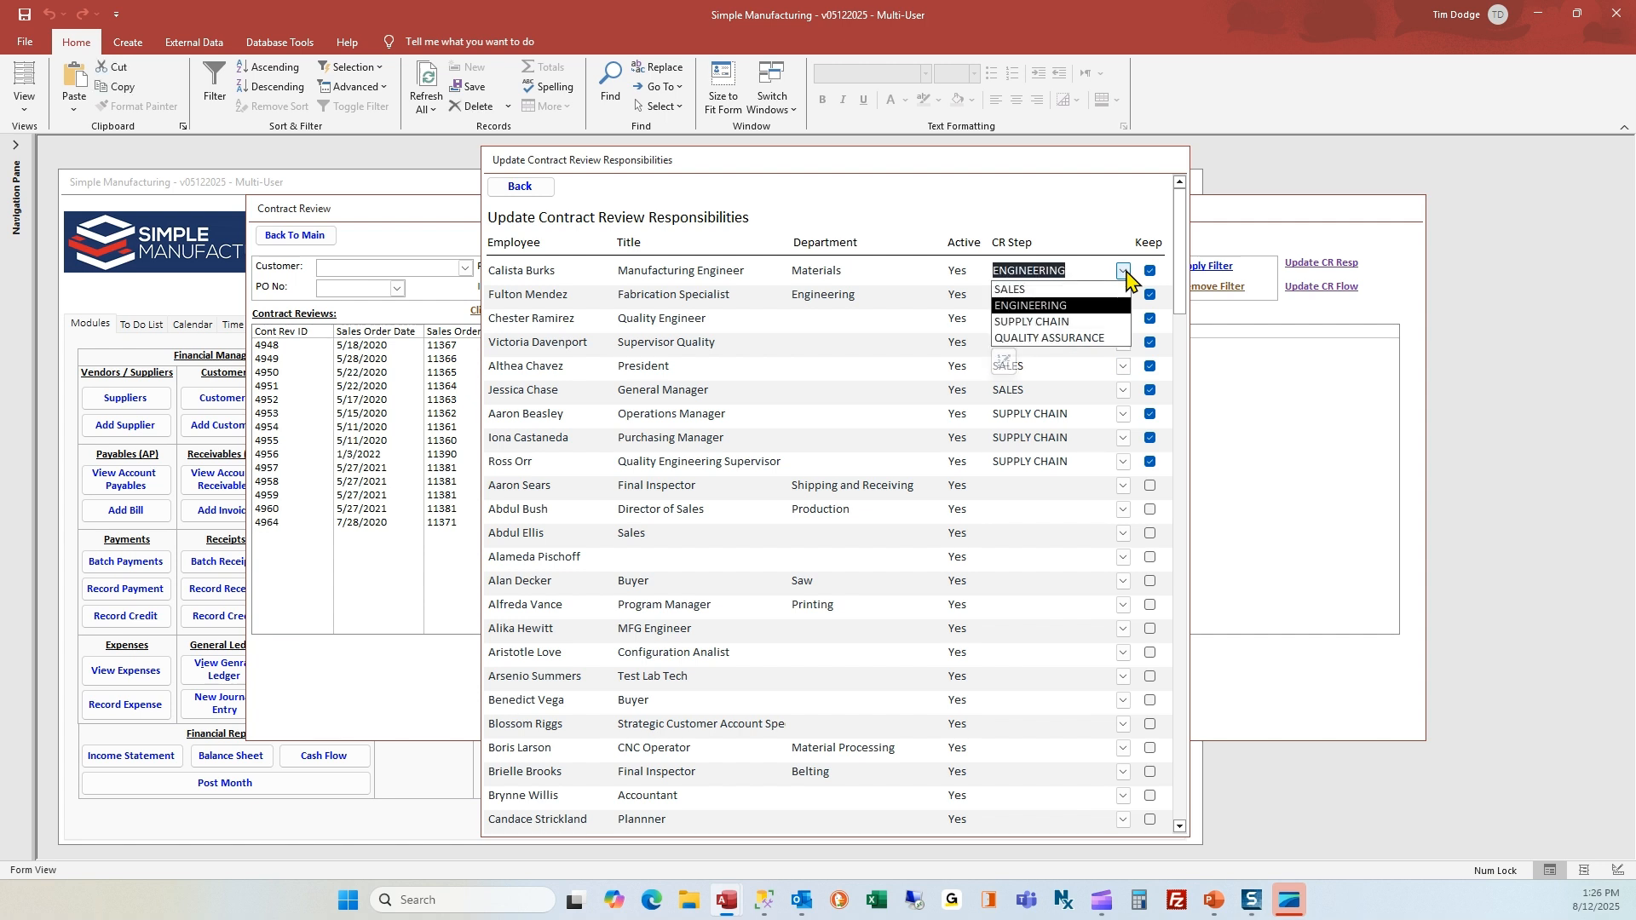
left_click(1123, 272)
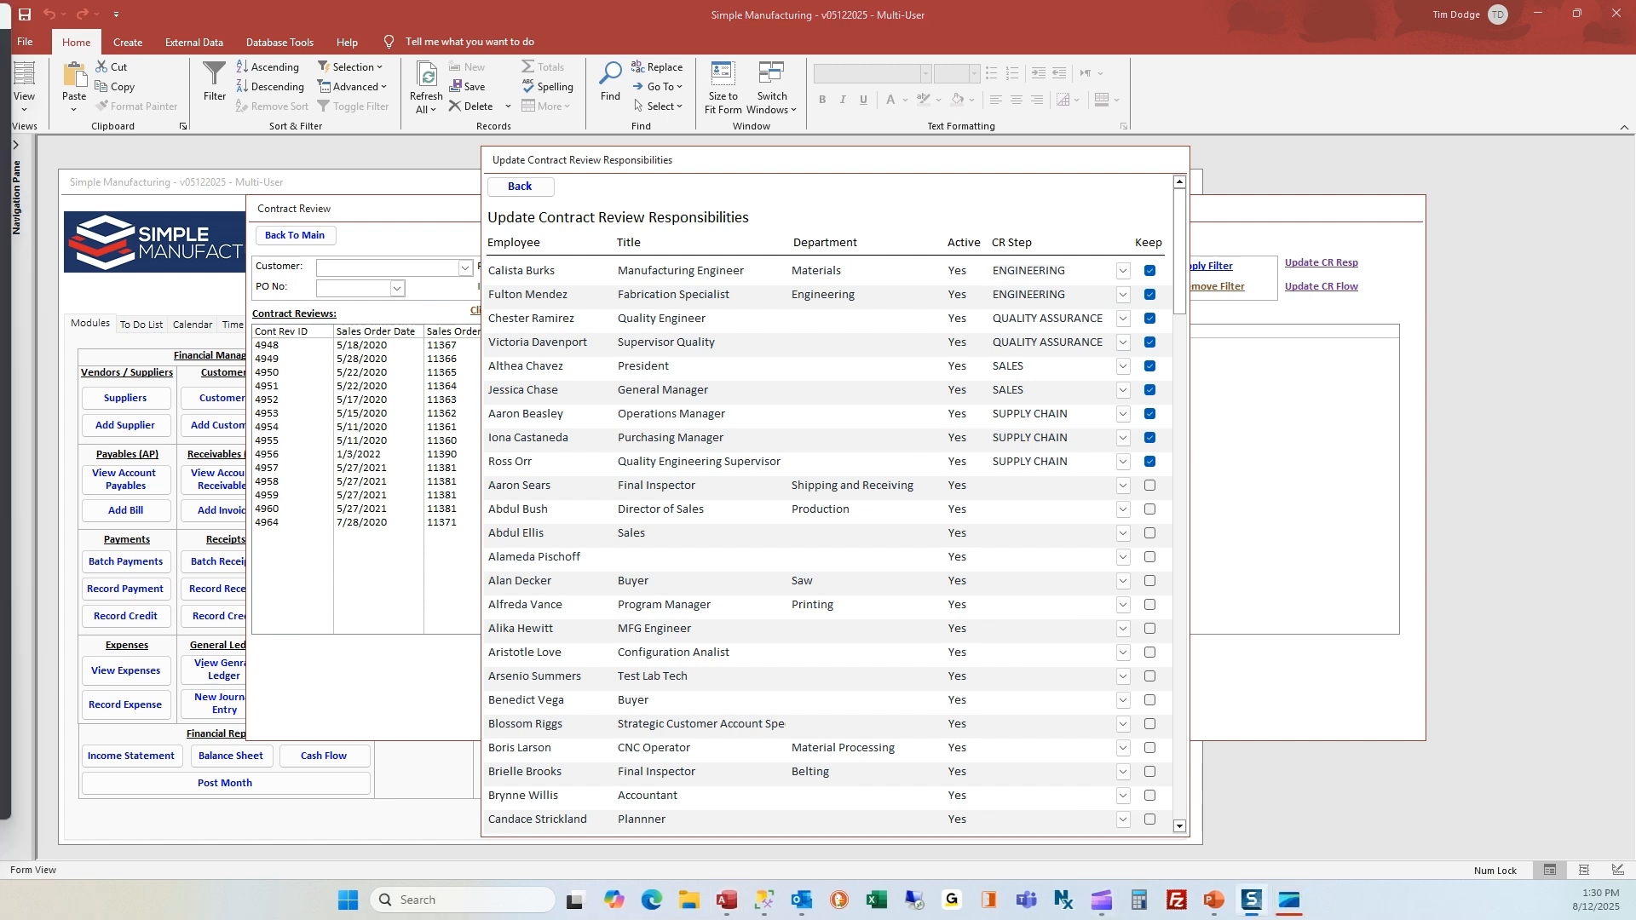
left_click(518, 187)
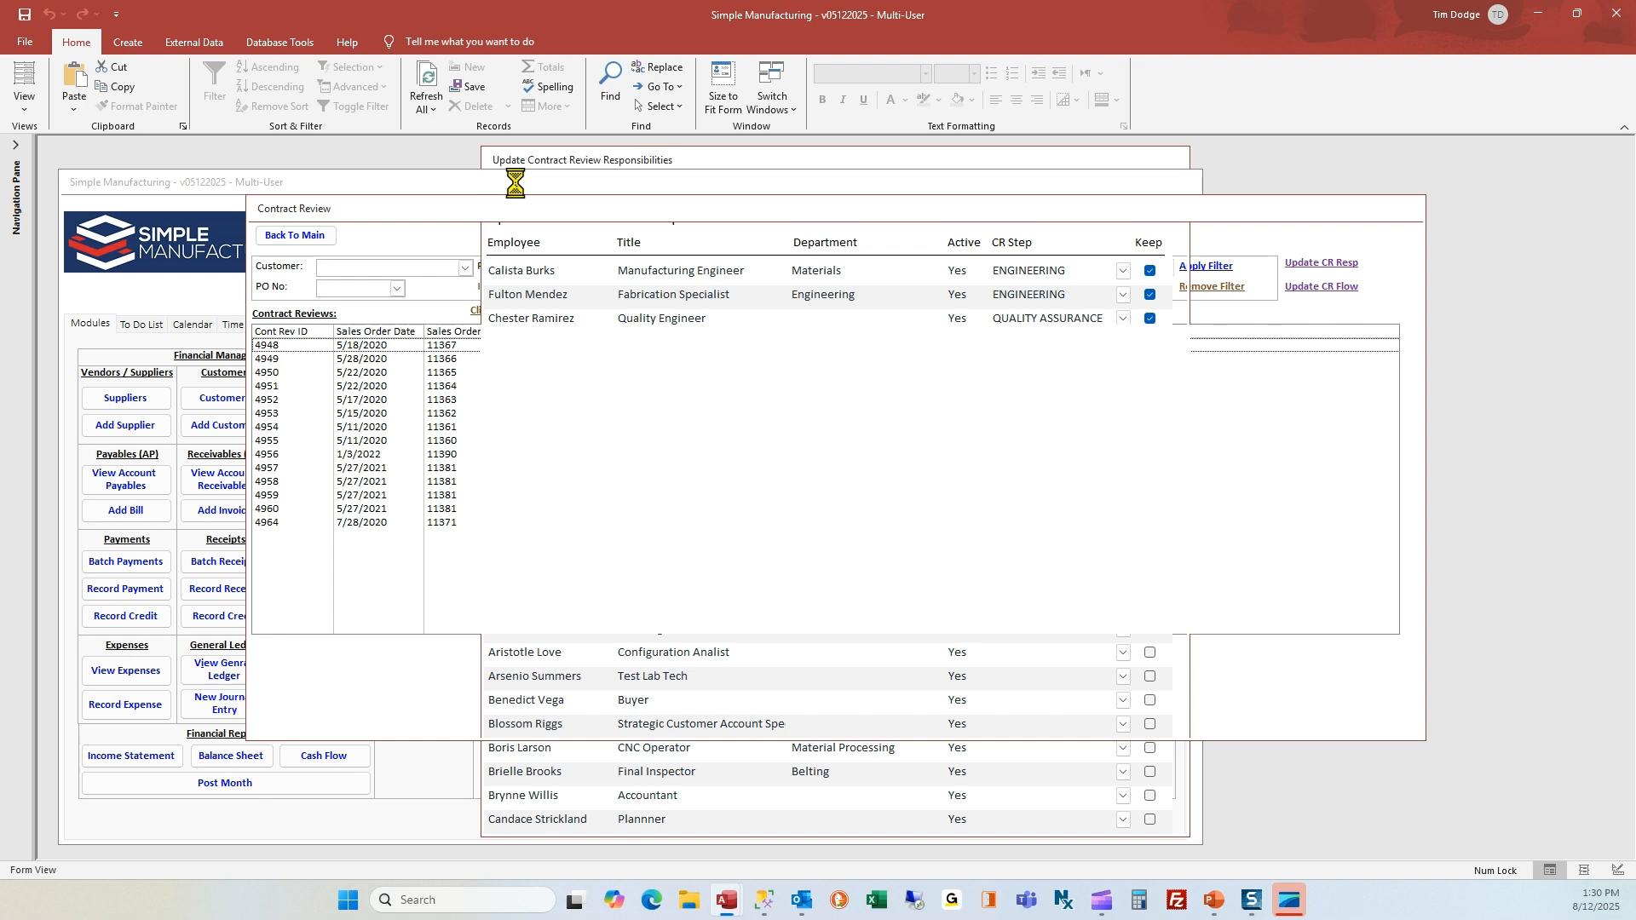
View the contract review process flow setting and return to the main menu
left_click(1321, 290)
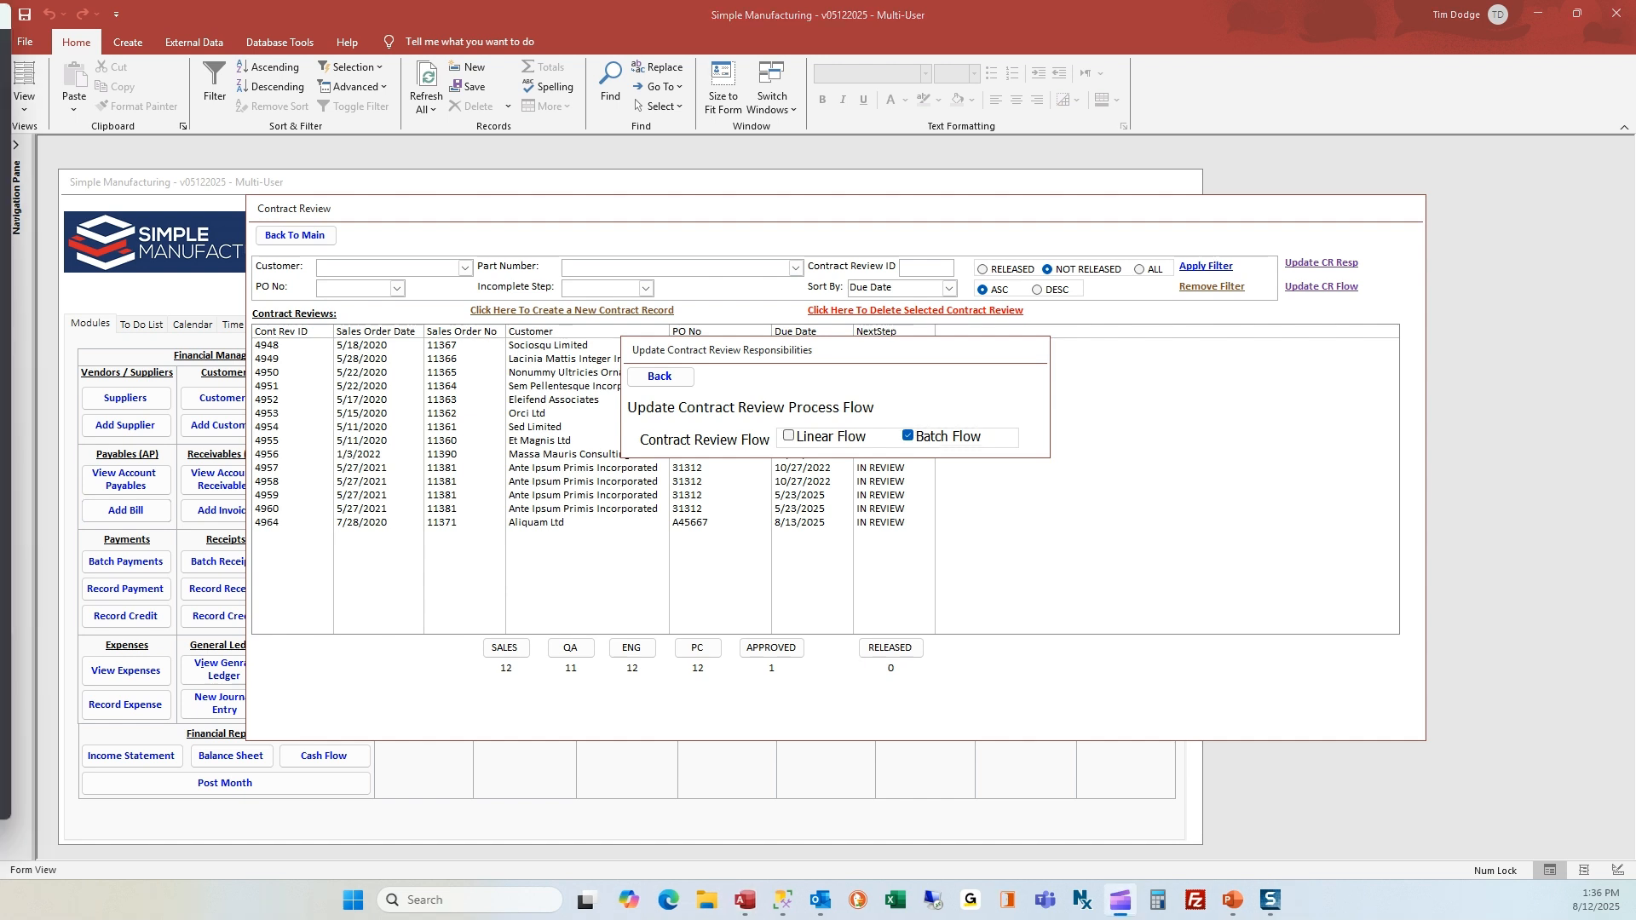
left_click(664, 377)
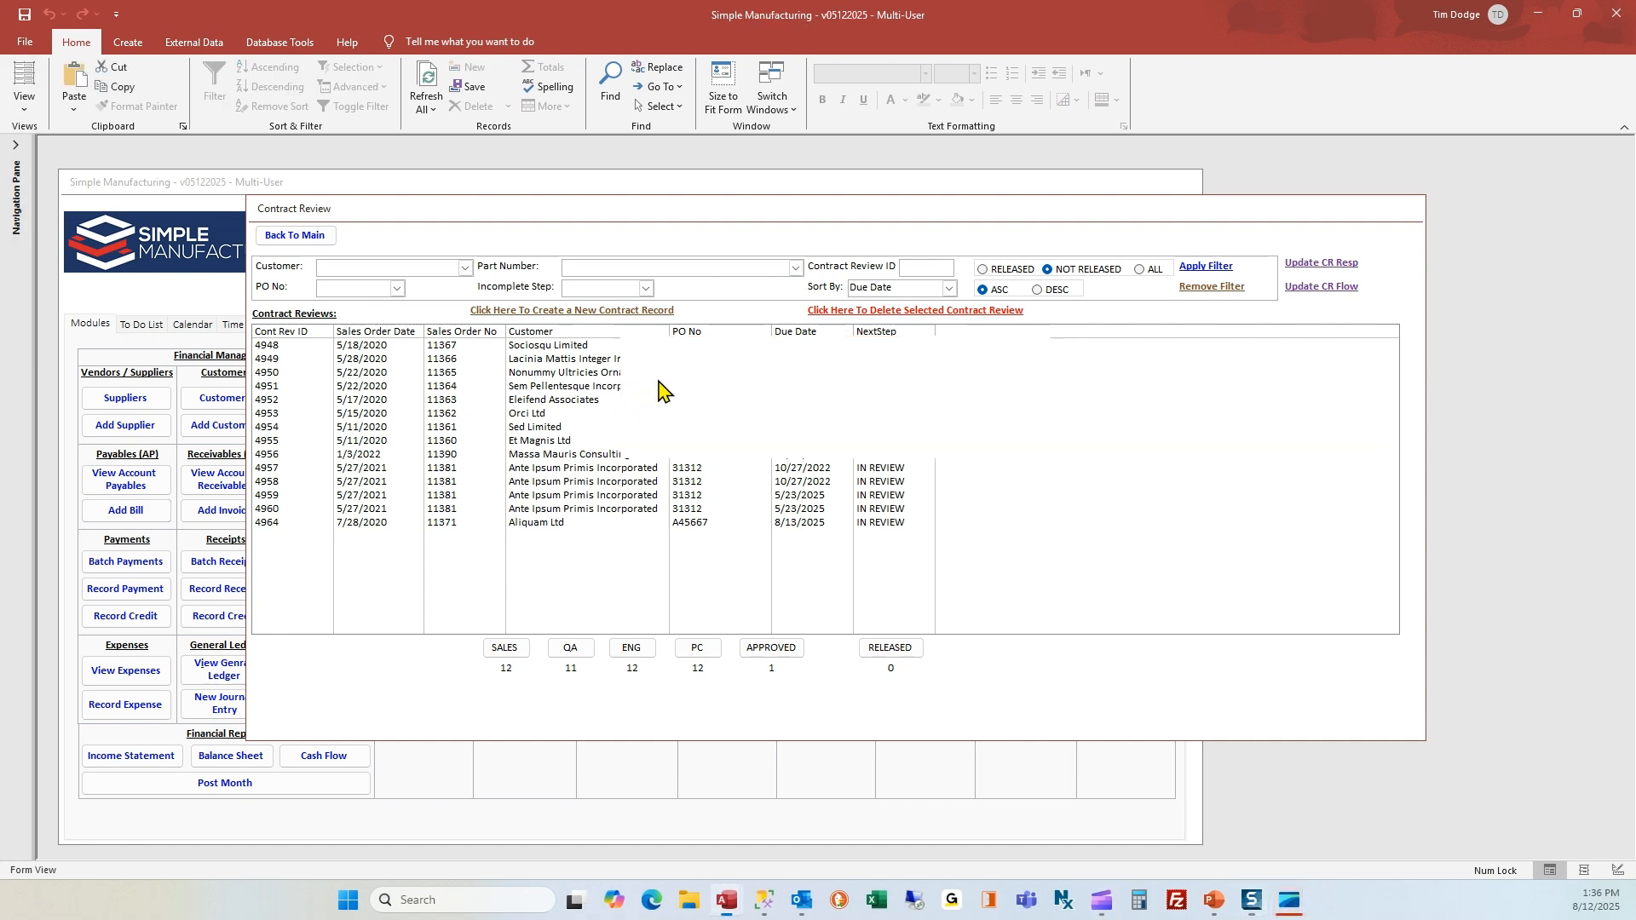
left_click(310, 241)
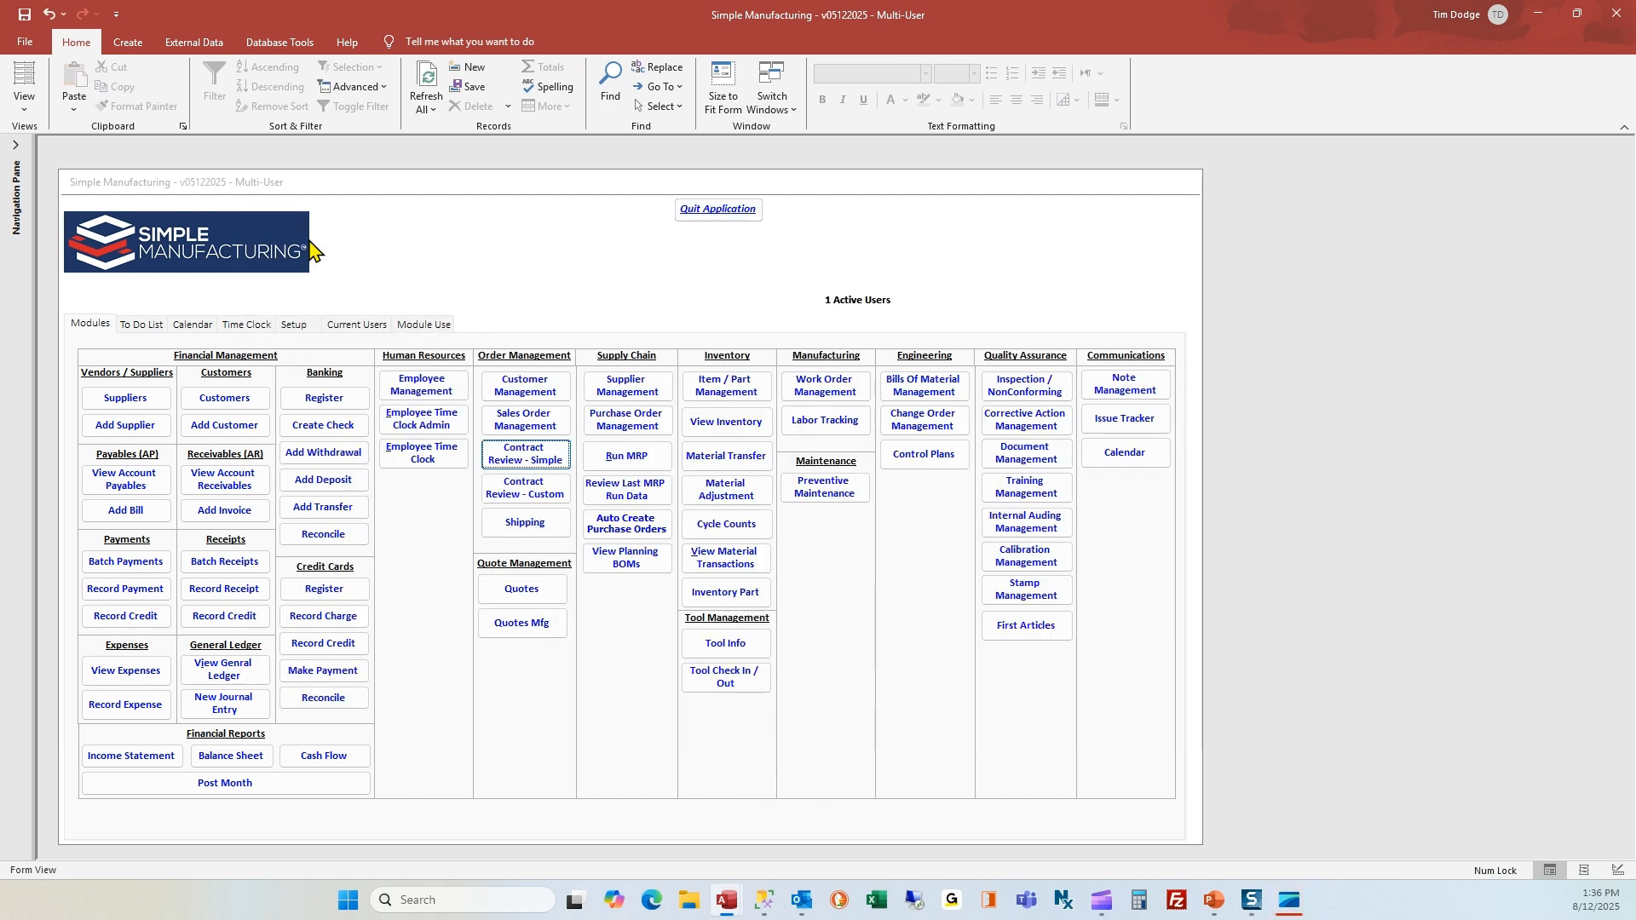
Open the pending Aliquam Ltd sales order for part 100-0002-01 from Sales Order Management and dismiss its note summary
left_click(526, 431)
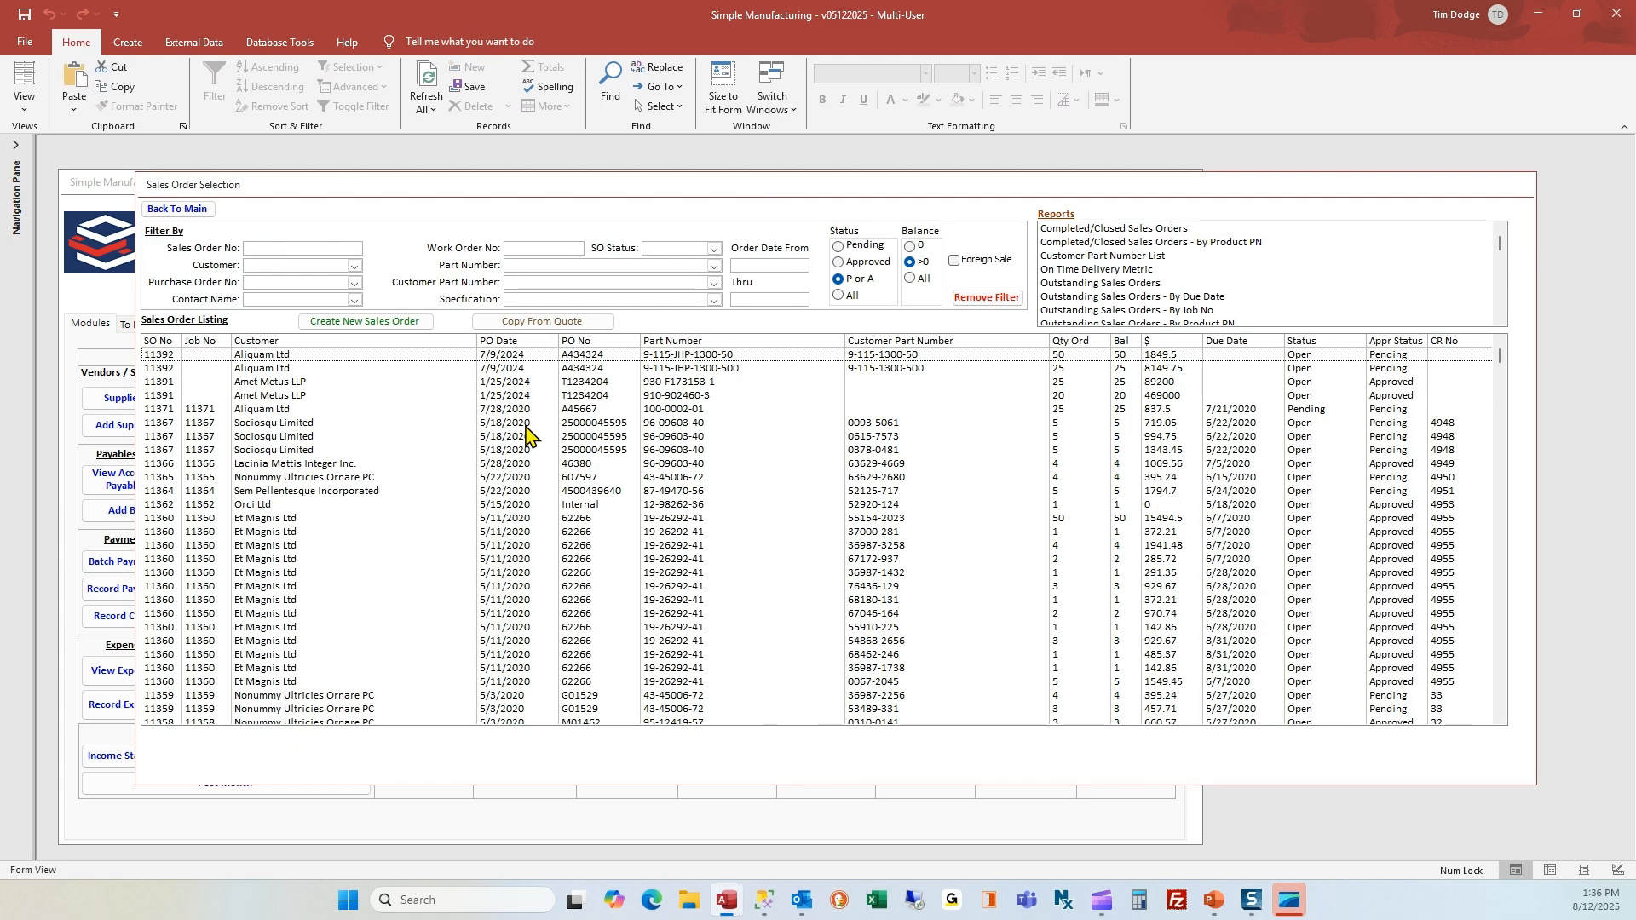
left_click(300, 413)
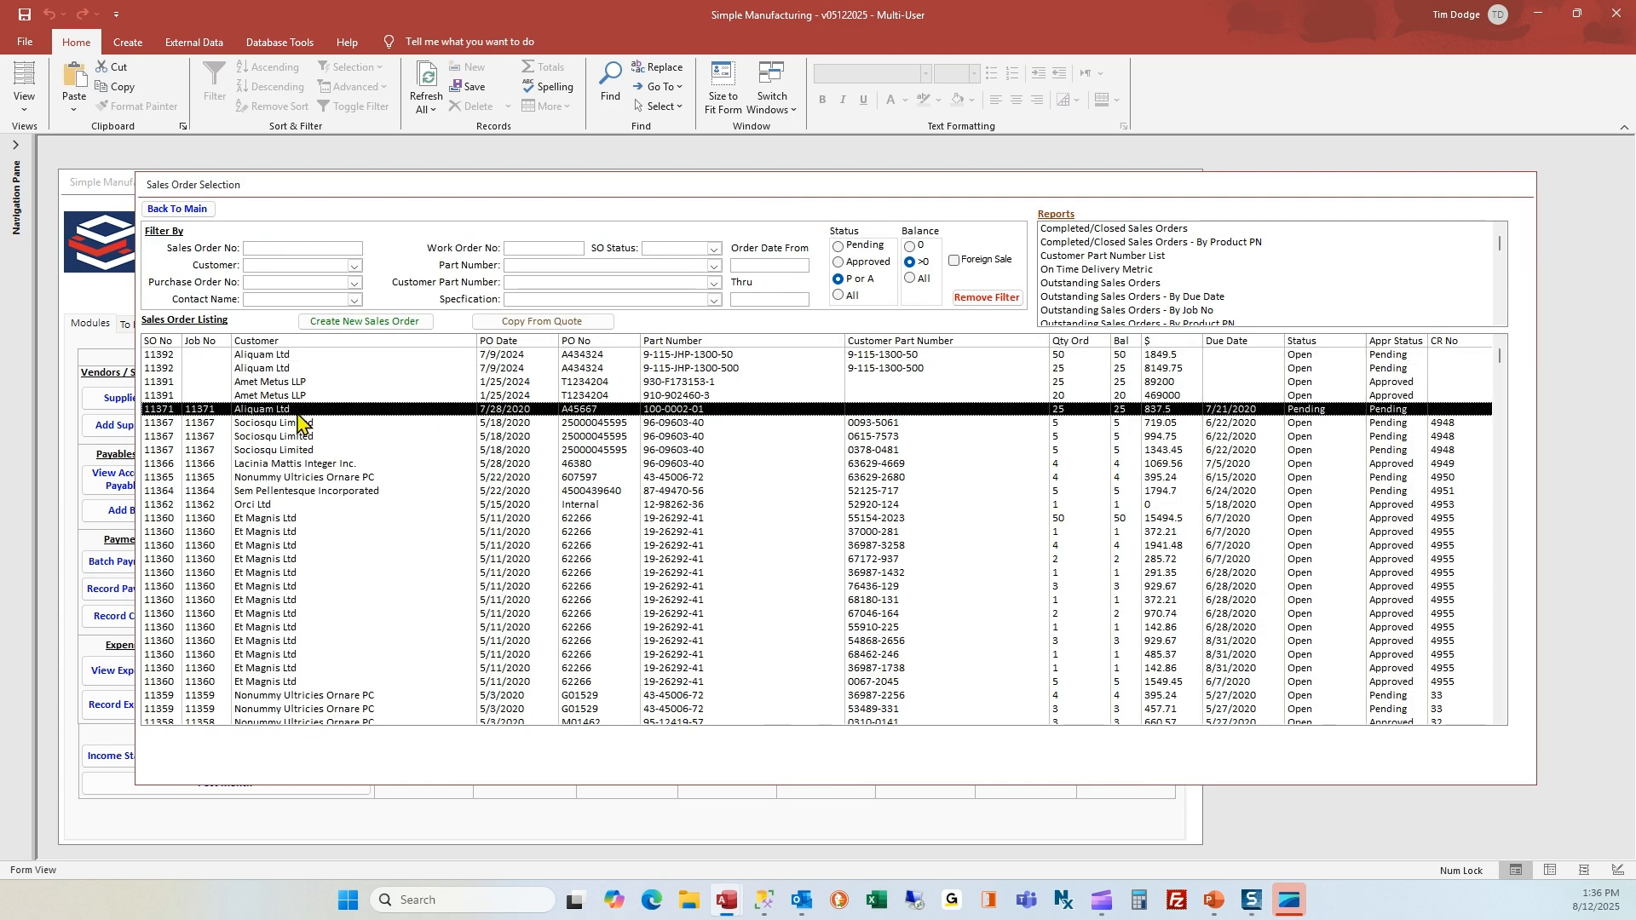
double_click(300, 421)
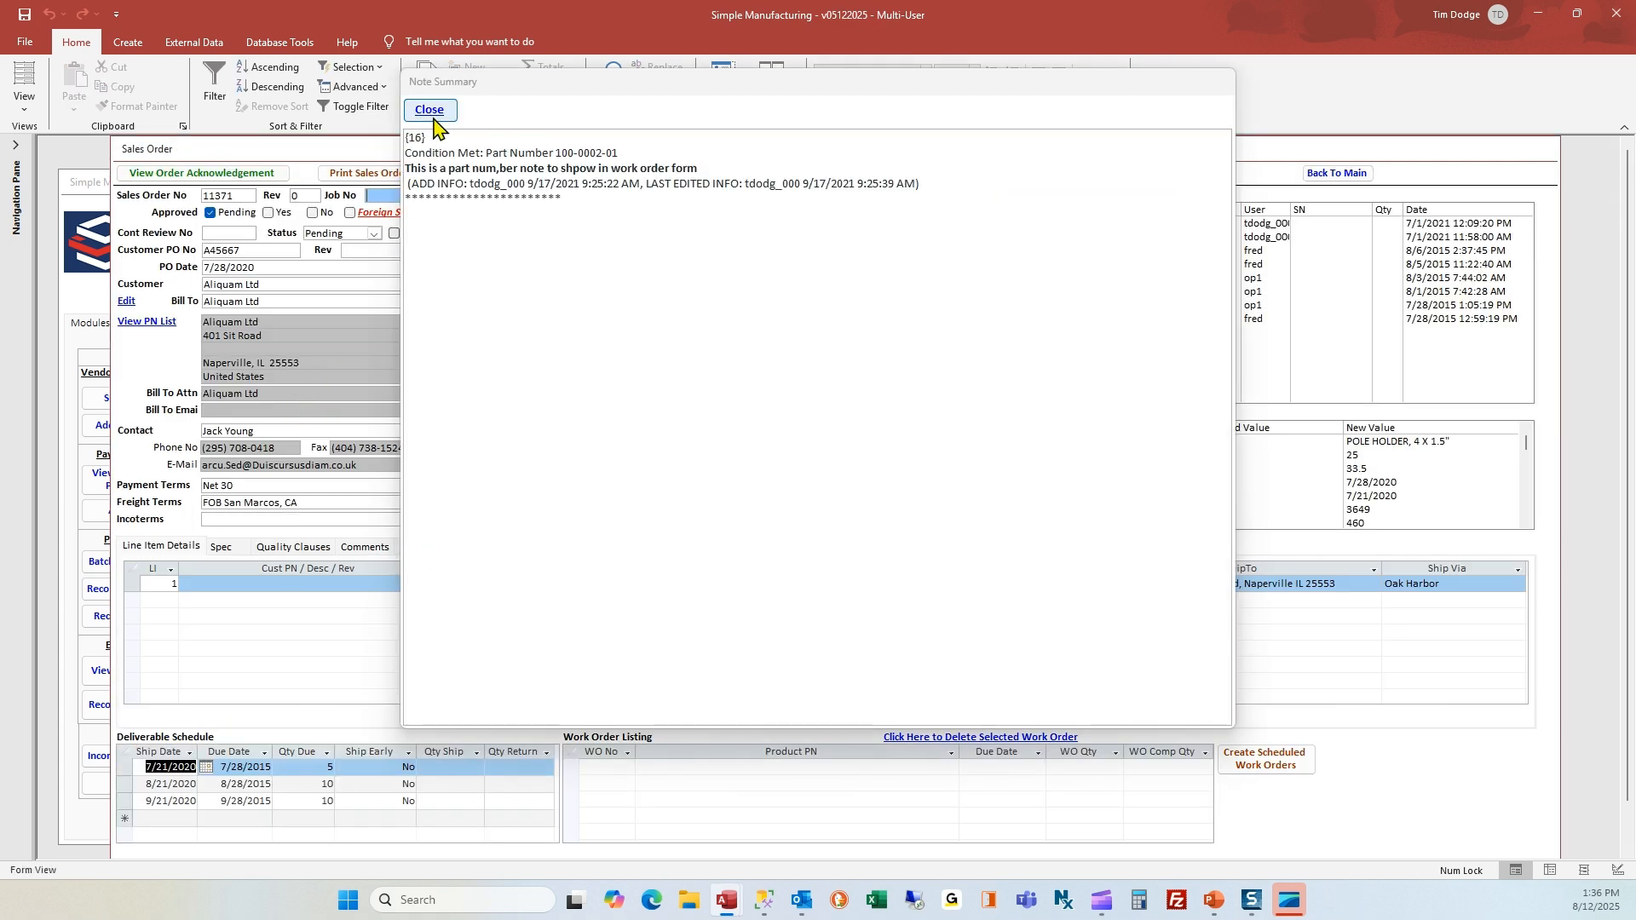
left_click(432, 113)
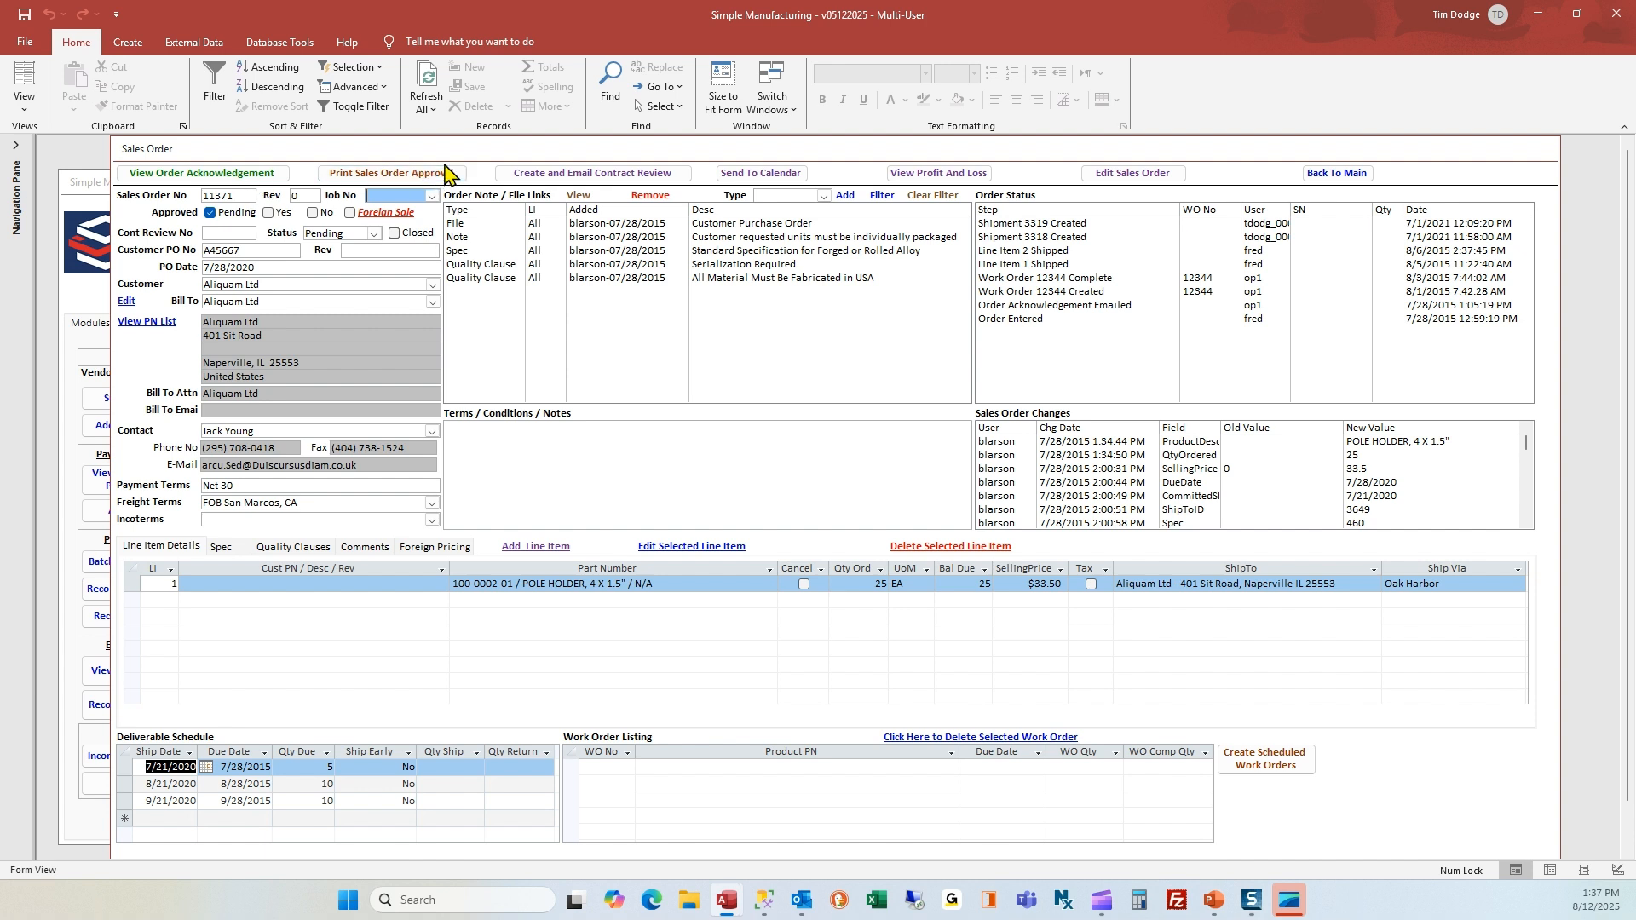
Create and email the contract review for the Aliquam Ltd sales order, and close the generated message after reviewing it
left_click(554, 177)
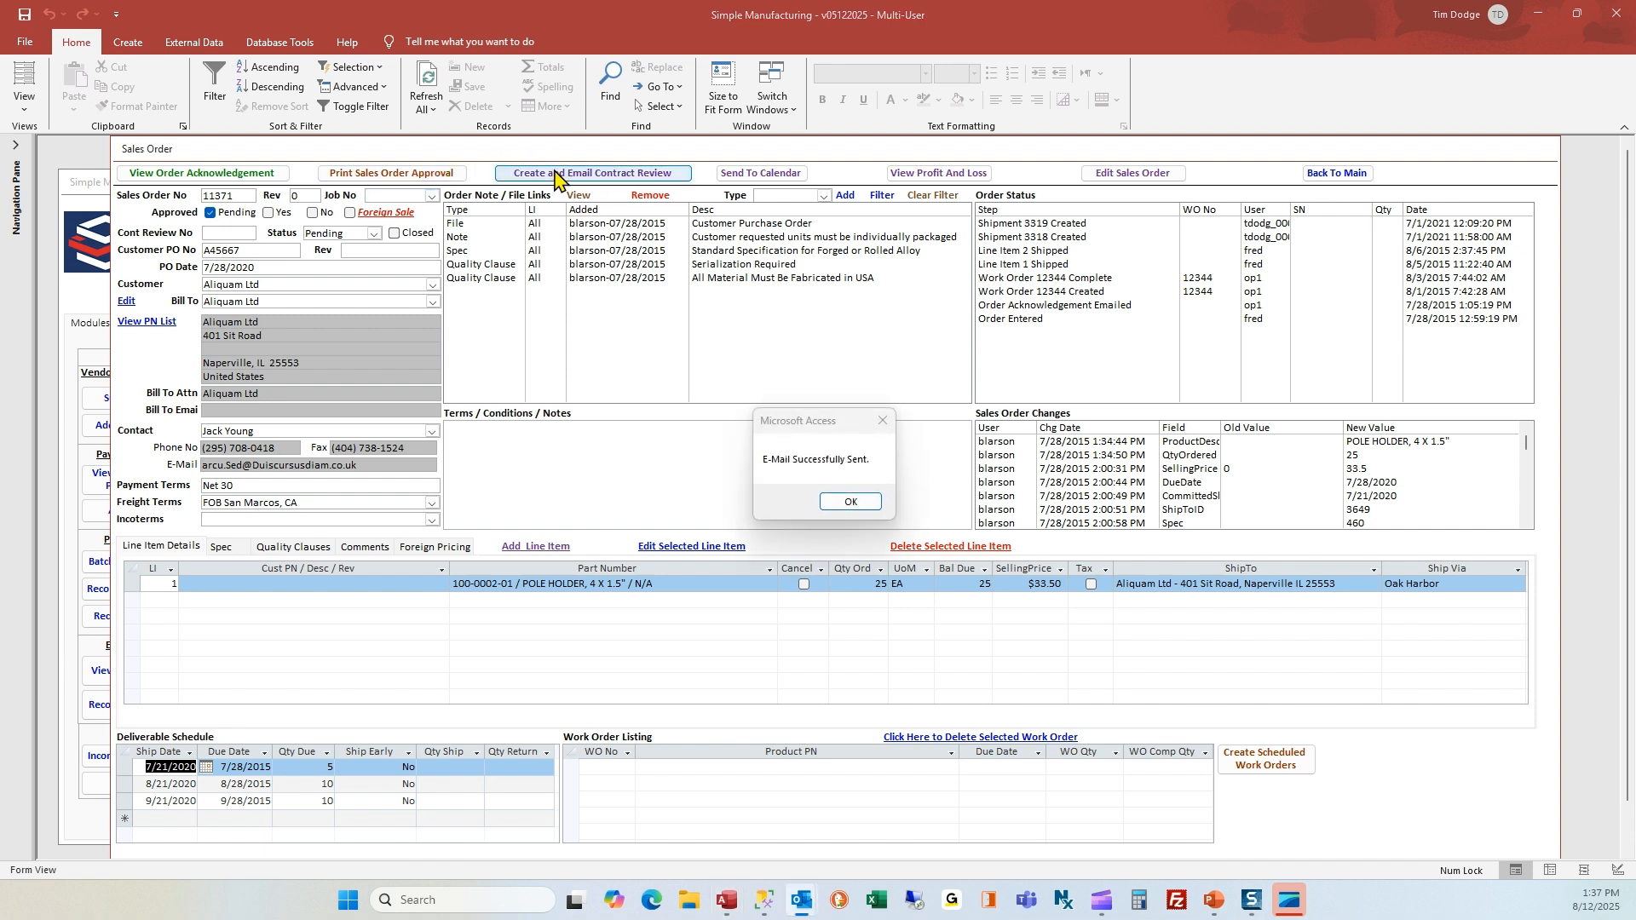
left_click(851, 503)
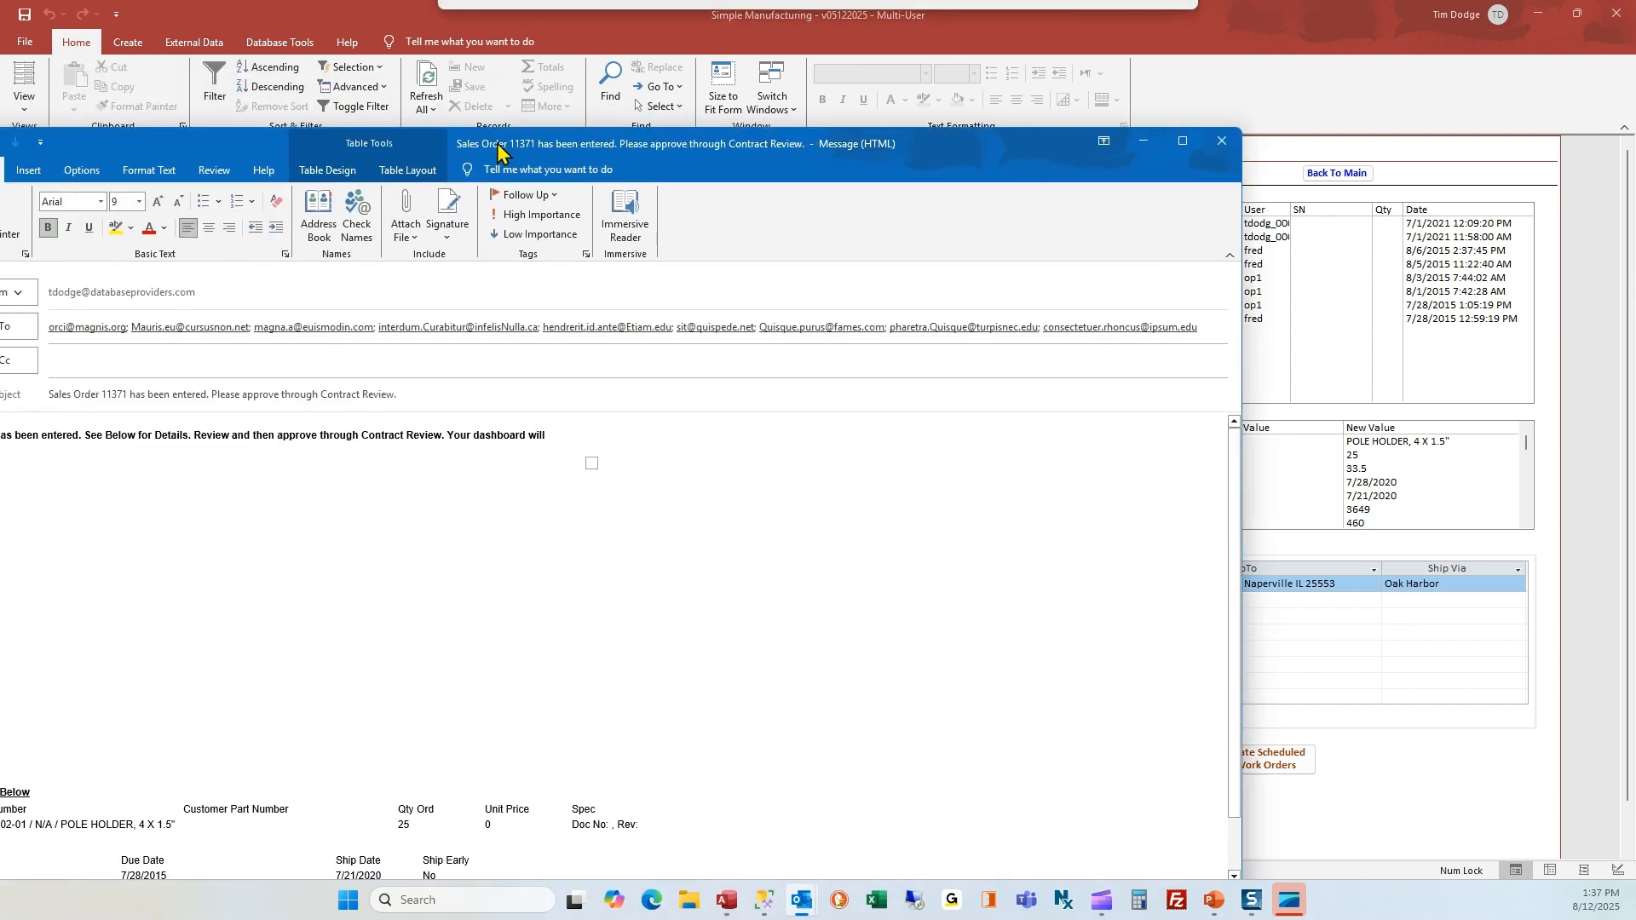
left_click_drag(698, 92, 691, 86)
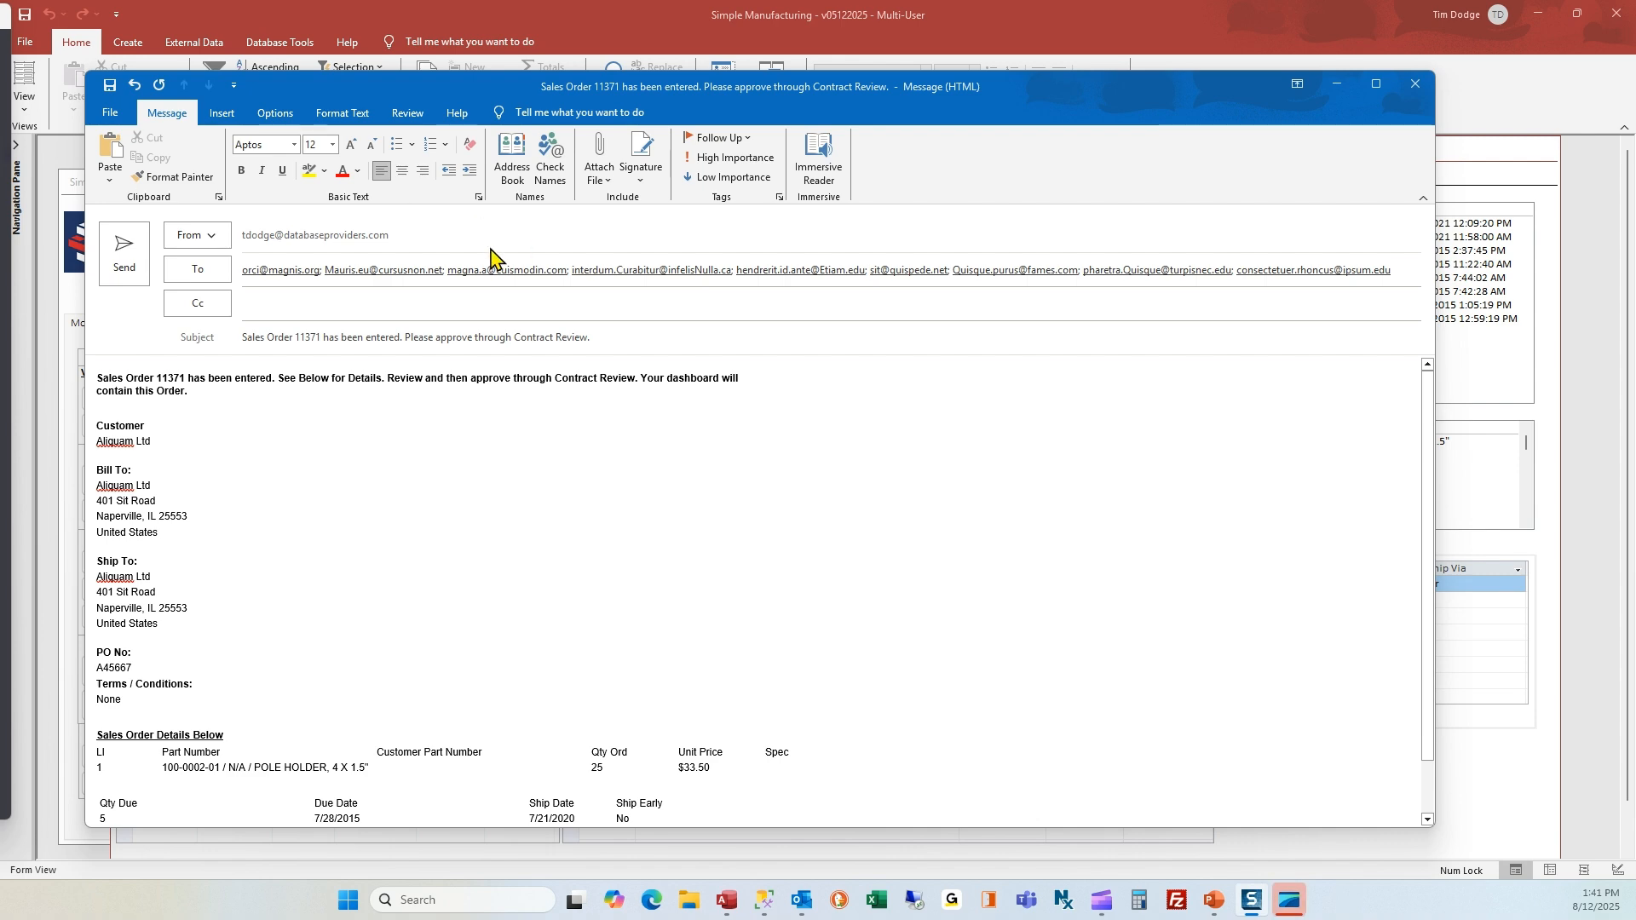
left_click(1415, 84)
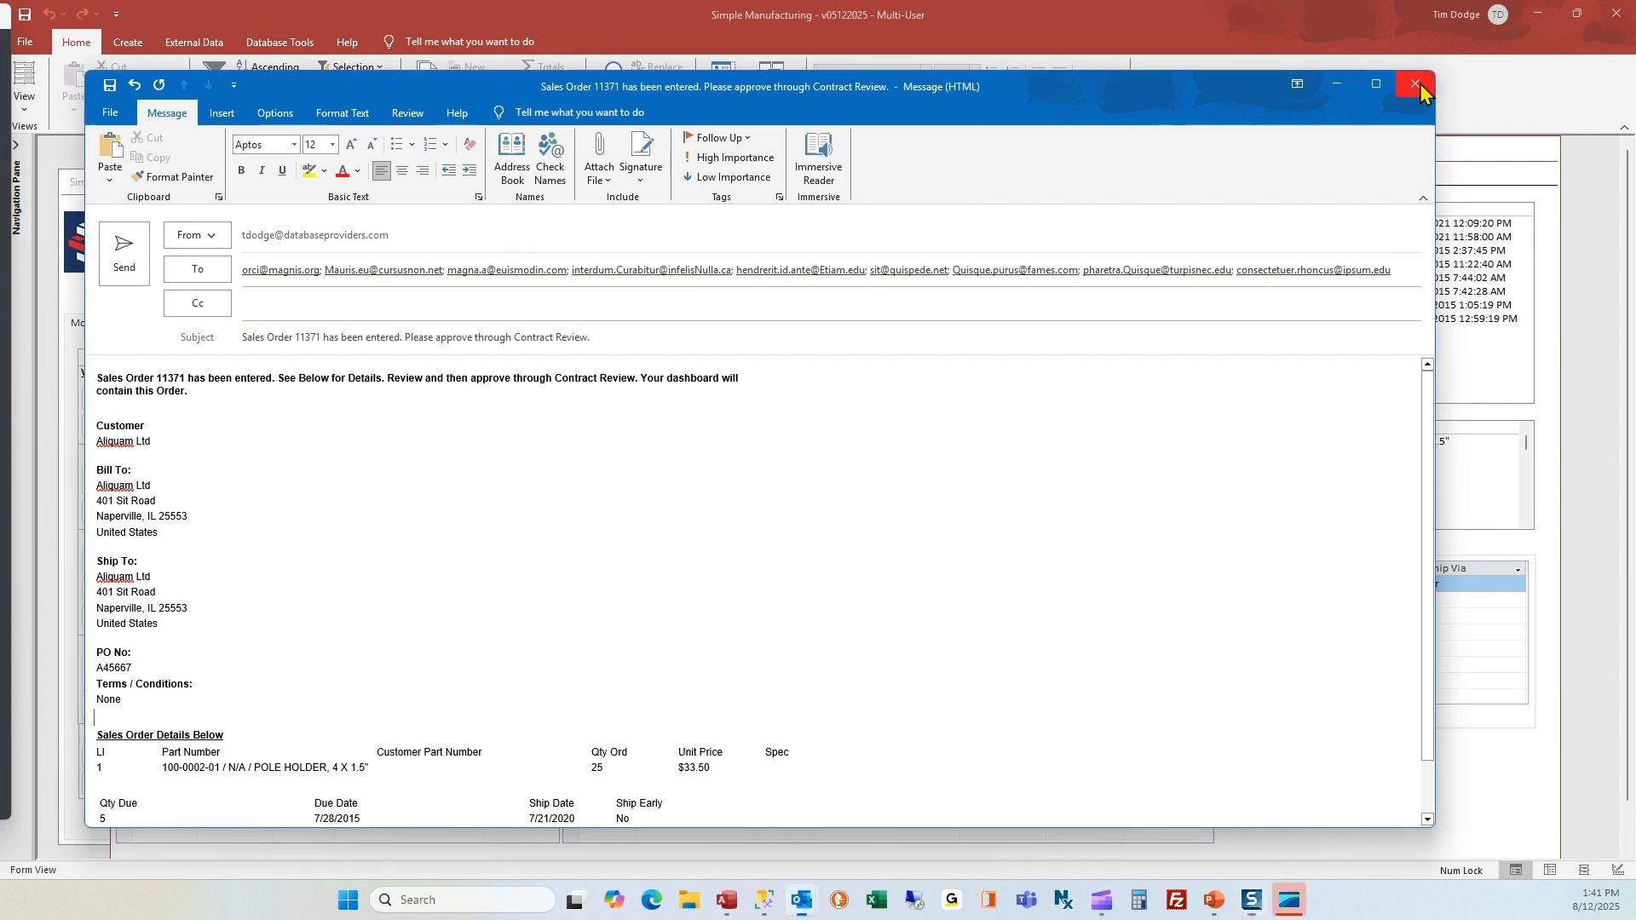
left_click(803, 497)
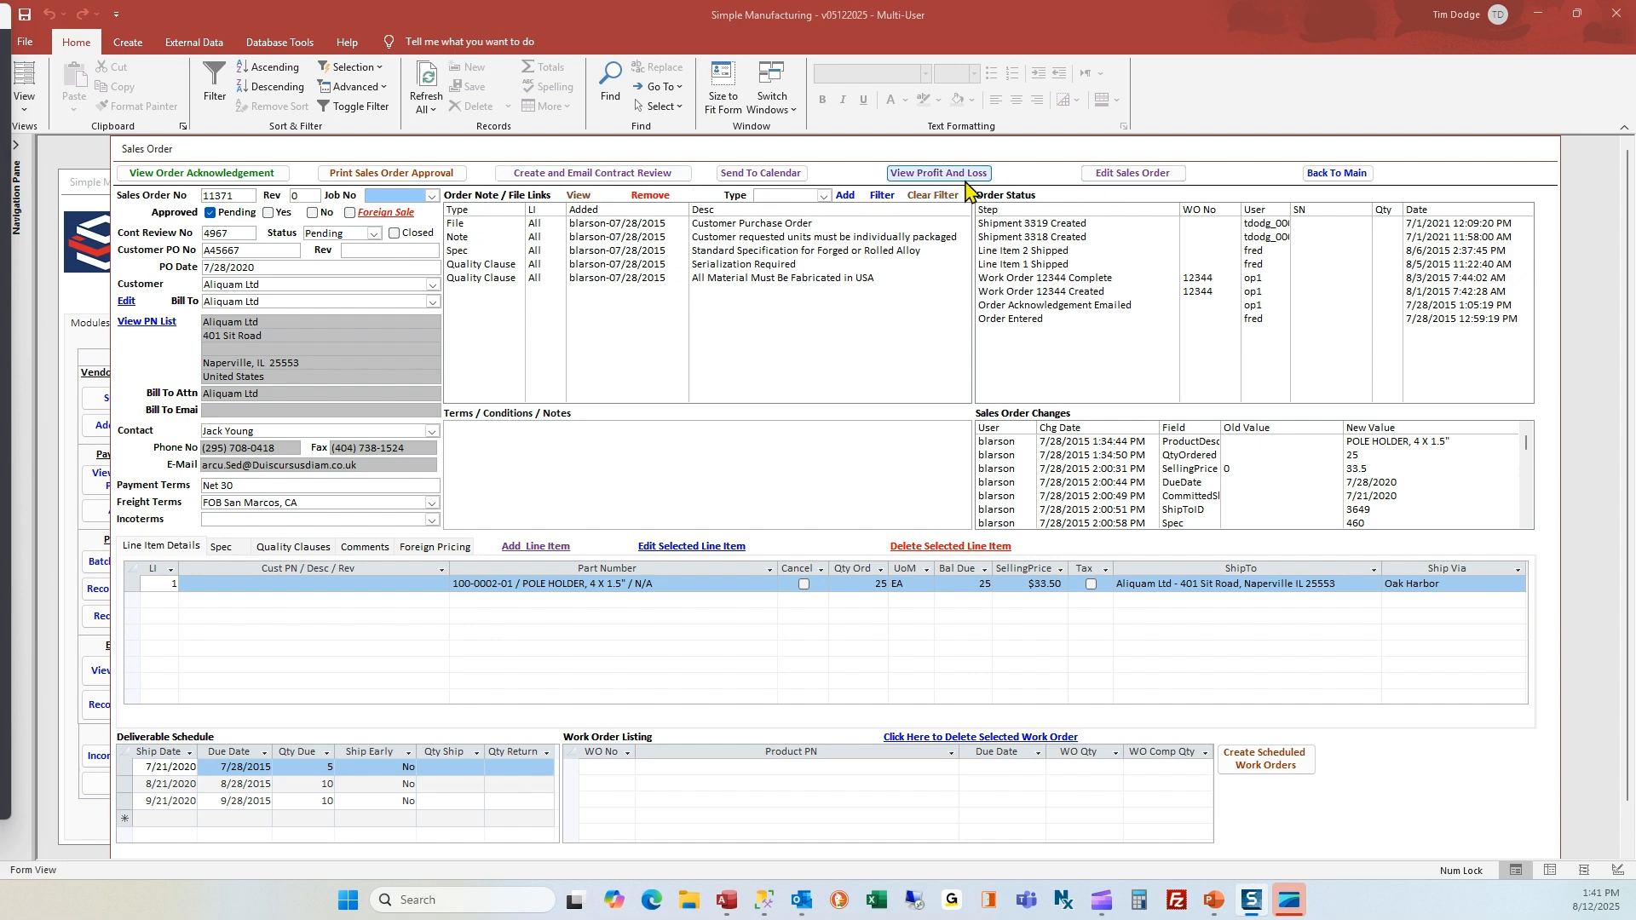
Leave the sales order, open the newest Aliquam Ltd record in Contract Review - Simple, and return to the main menu
left_click(1336, 173)
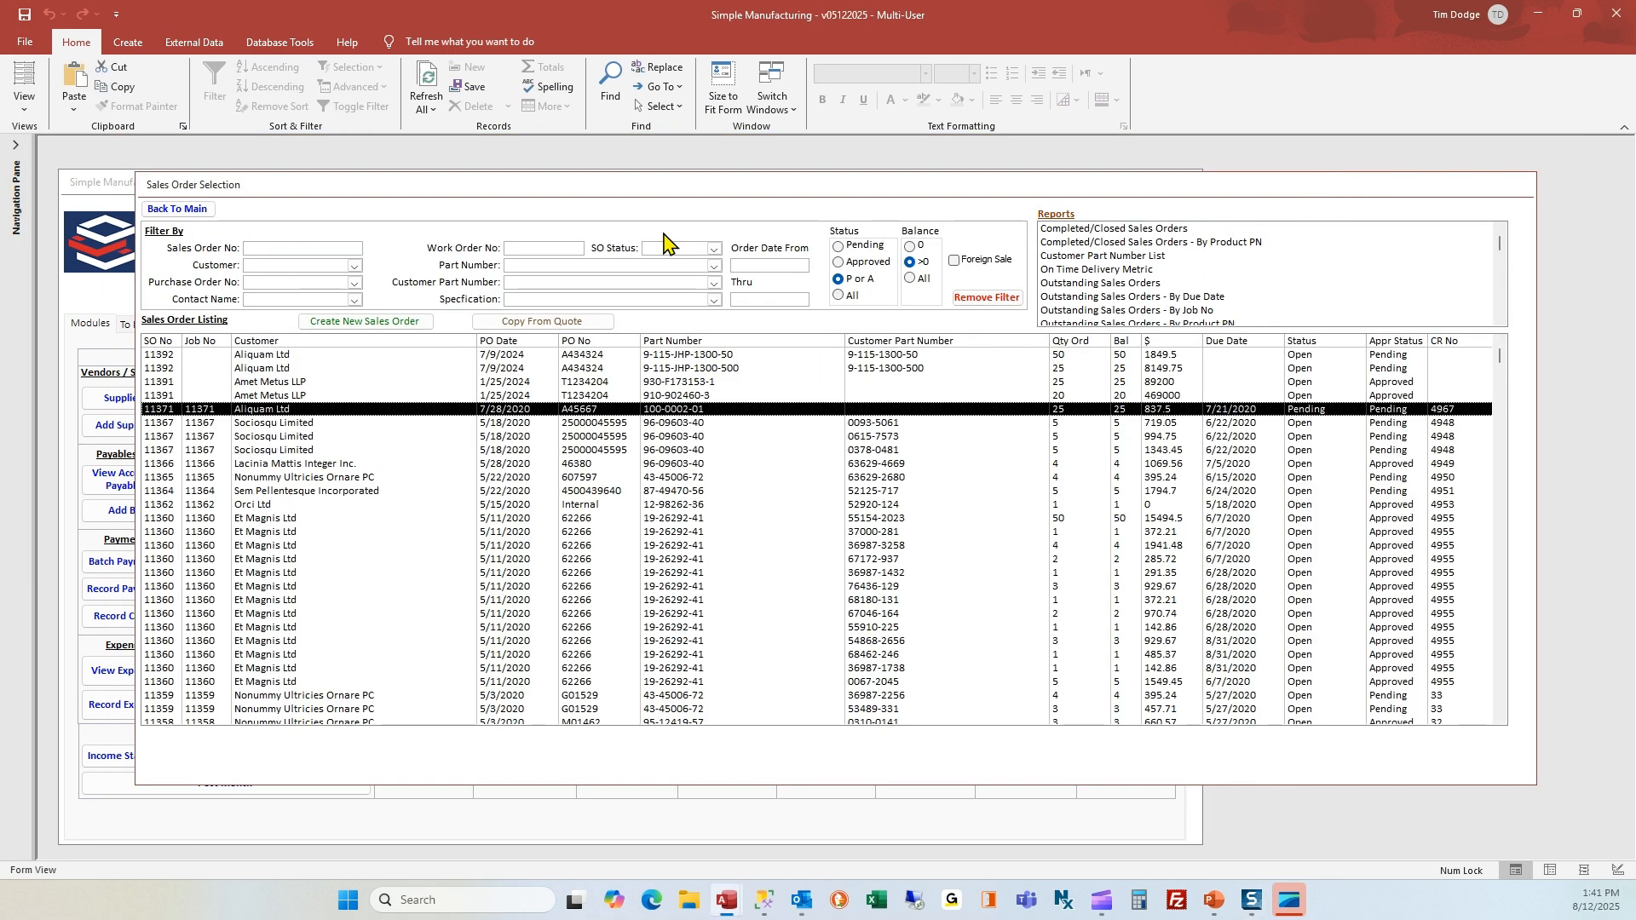
left_click(177, 210)
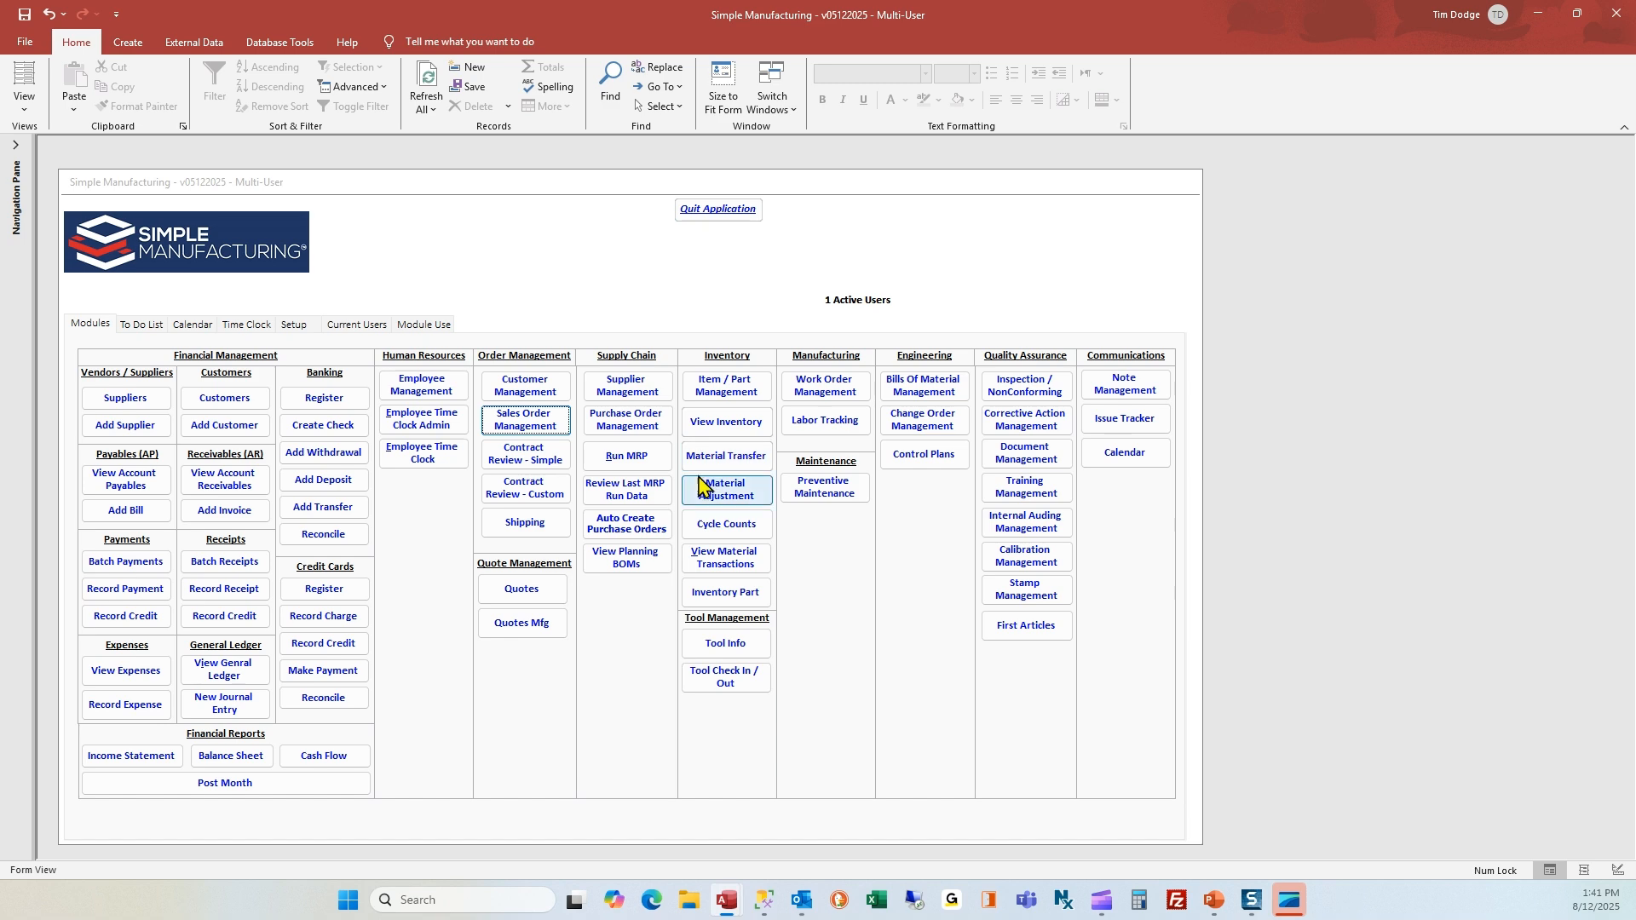
left_click(548, 458)
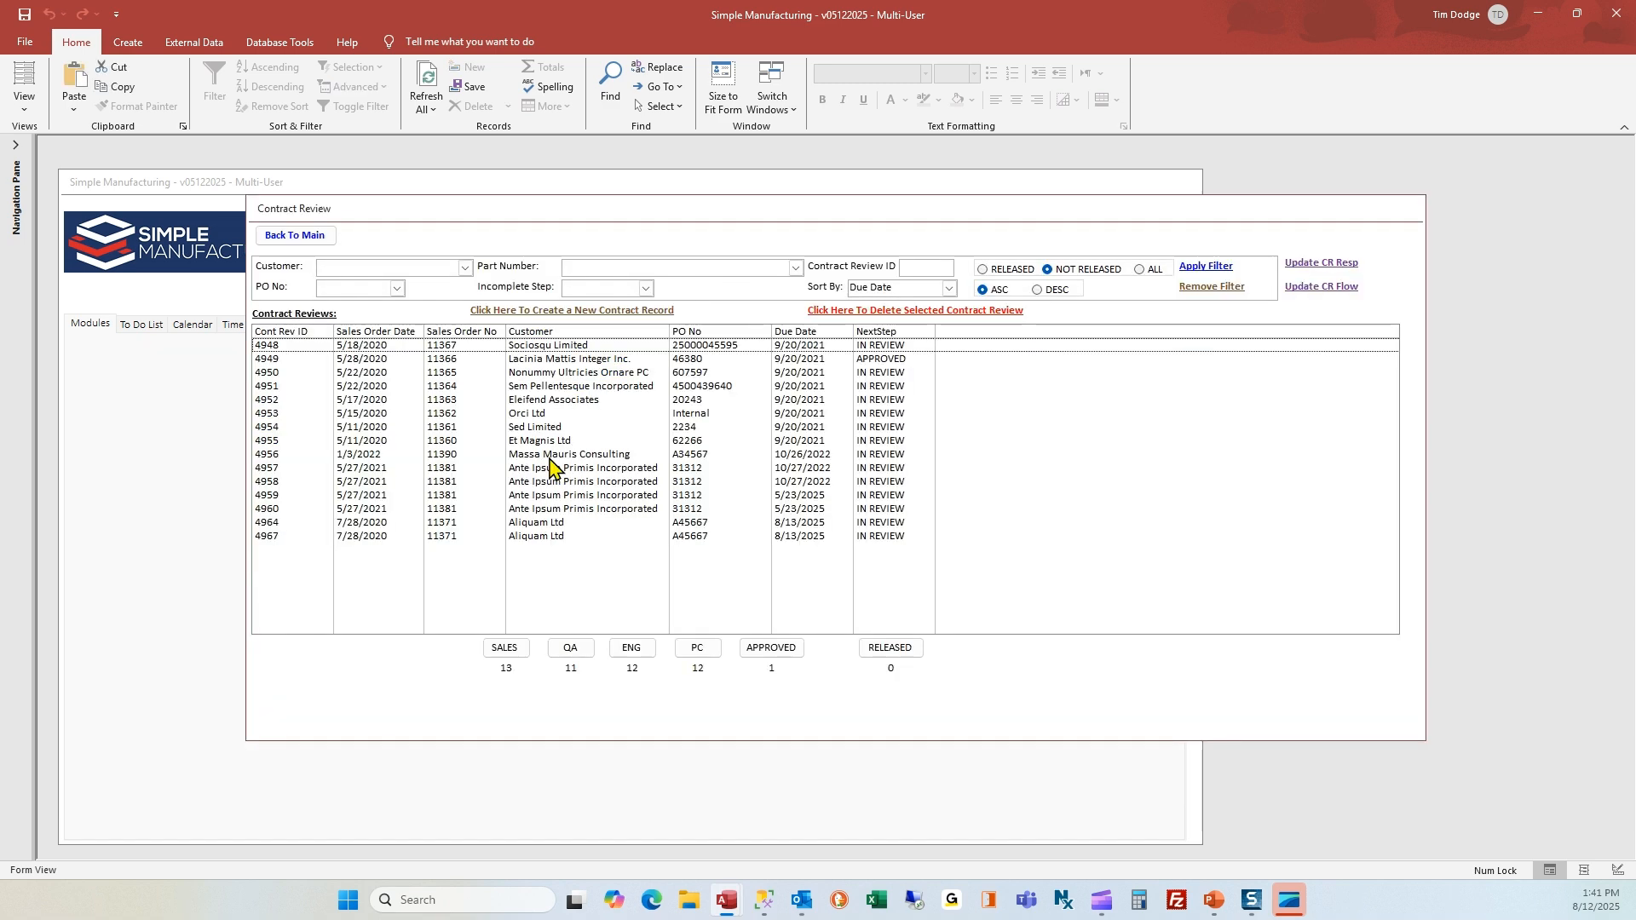
double_click(443, 537)
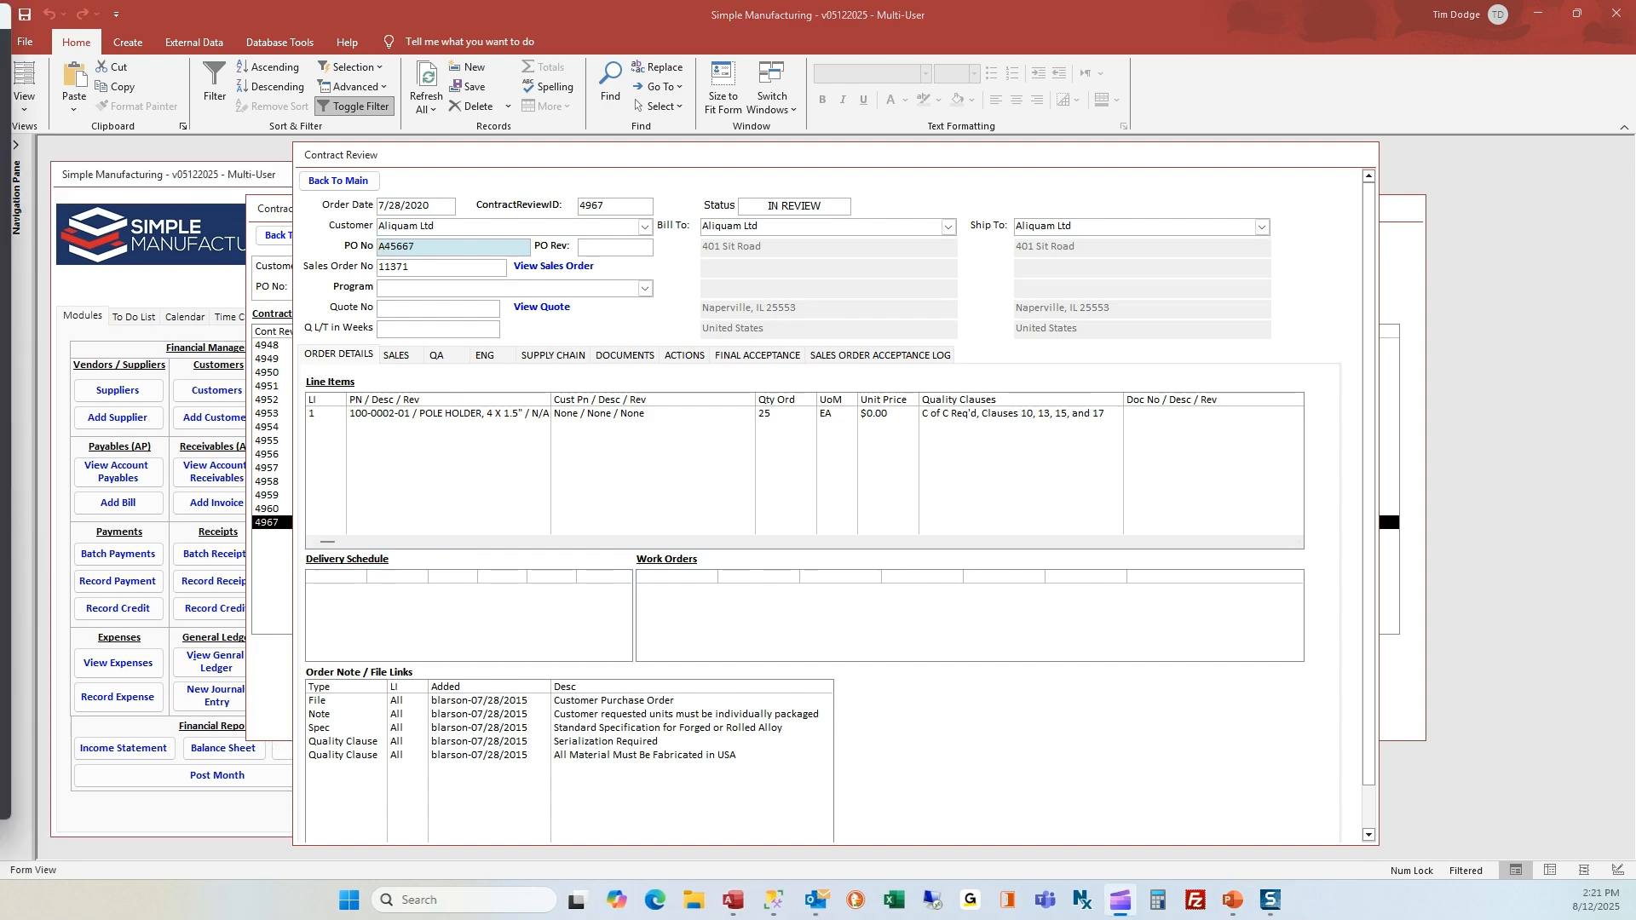
left_click(358, 182)
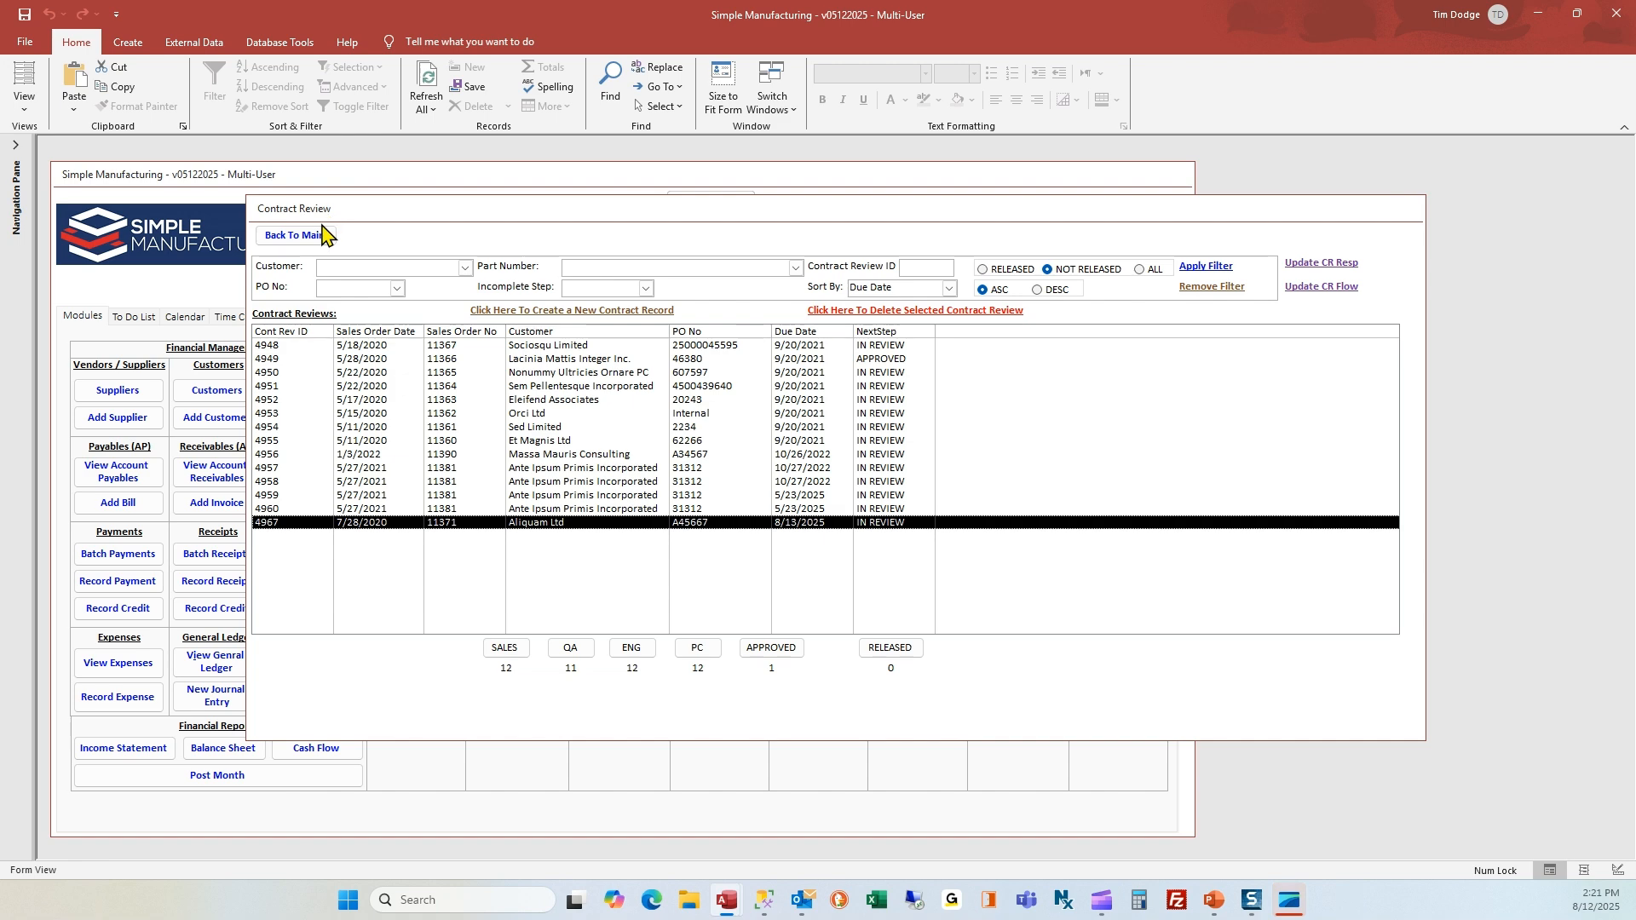
left_click(316, 243)
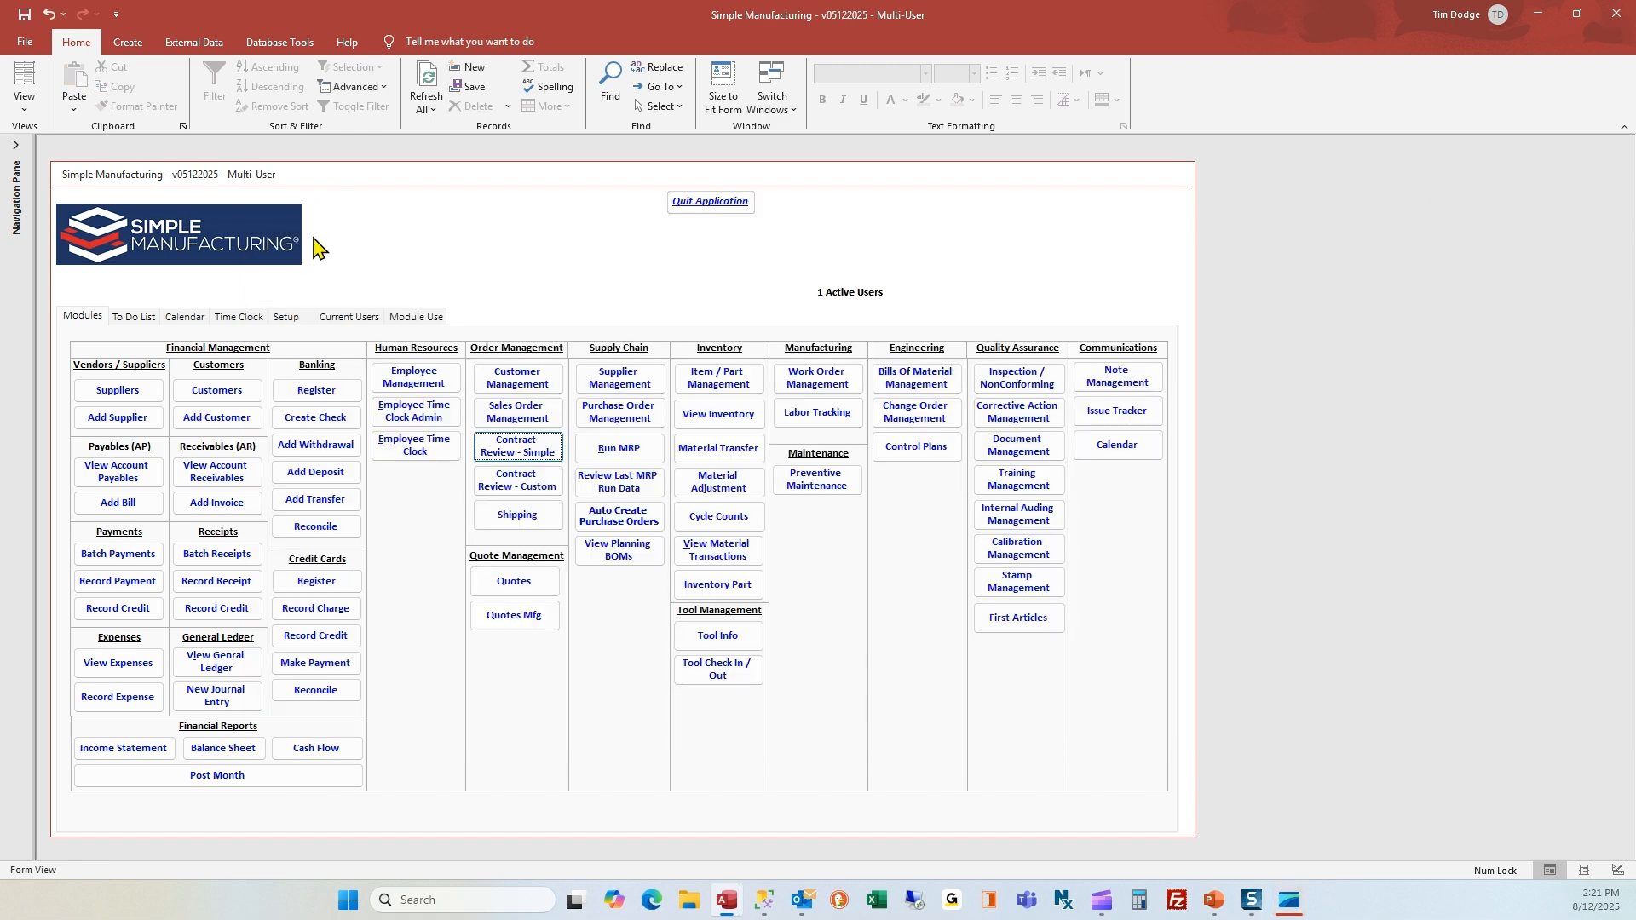
Display the contract reviews needing review in the to-do list of the Engineering Fabrication Specialist
left_click(134, 317)
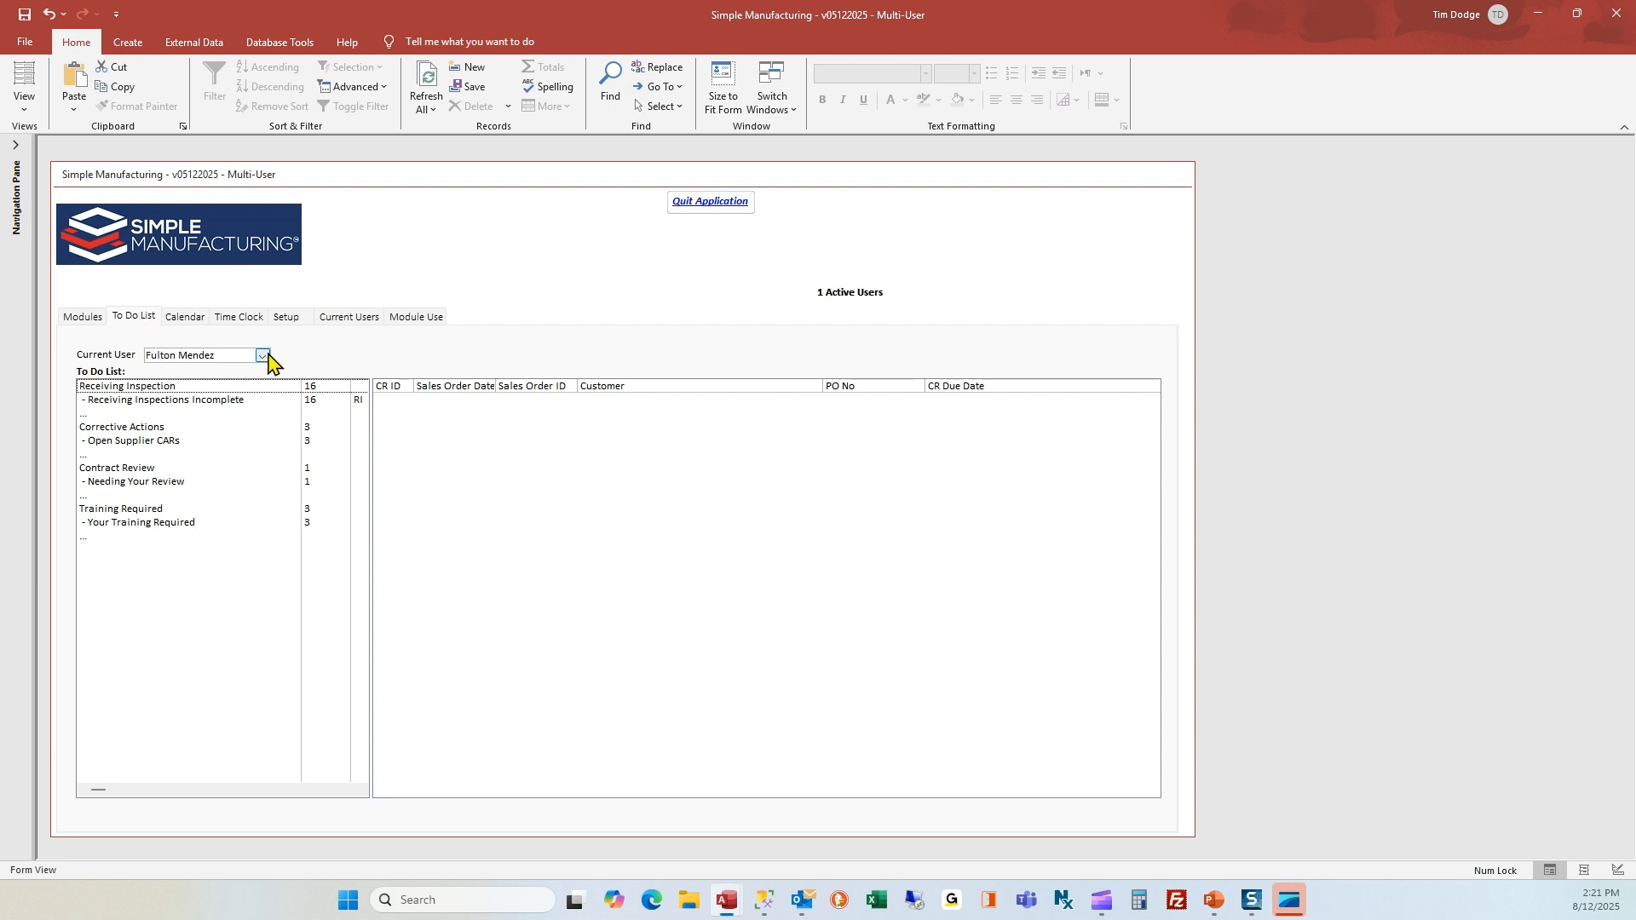
left_click_drag(233, 354, 139, 355)
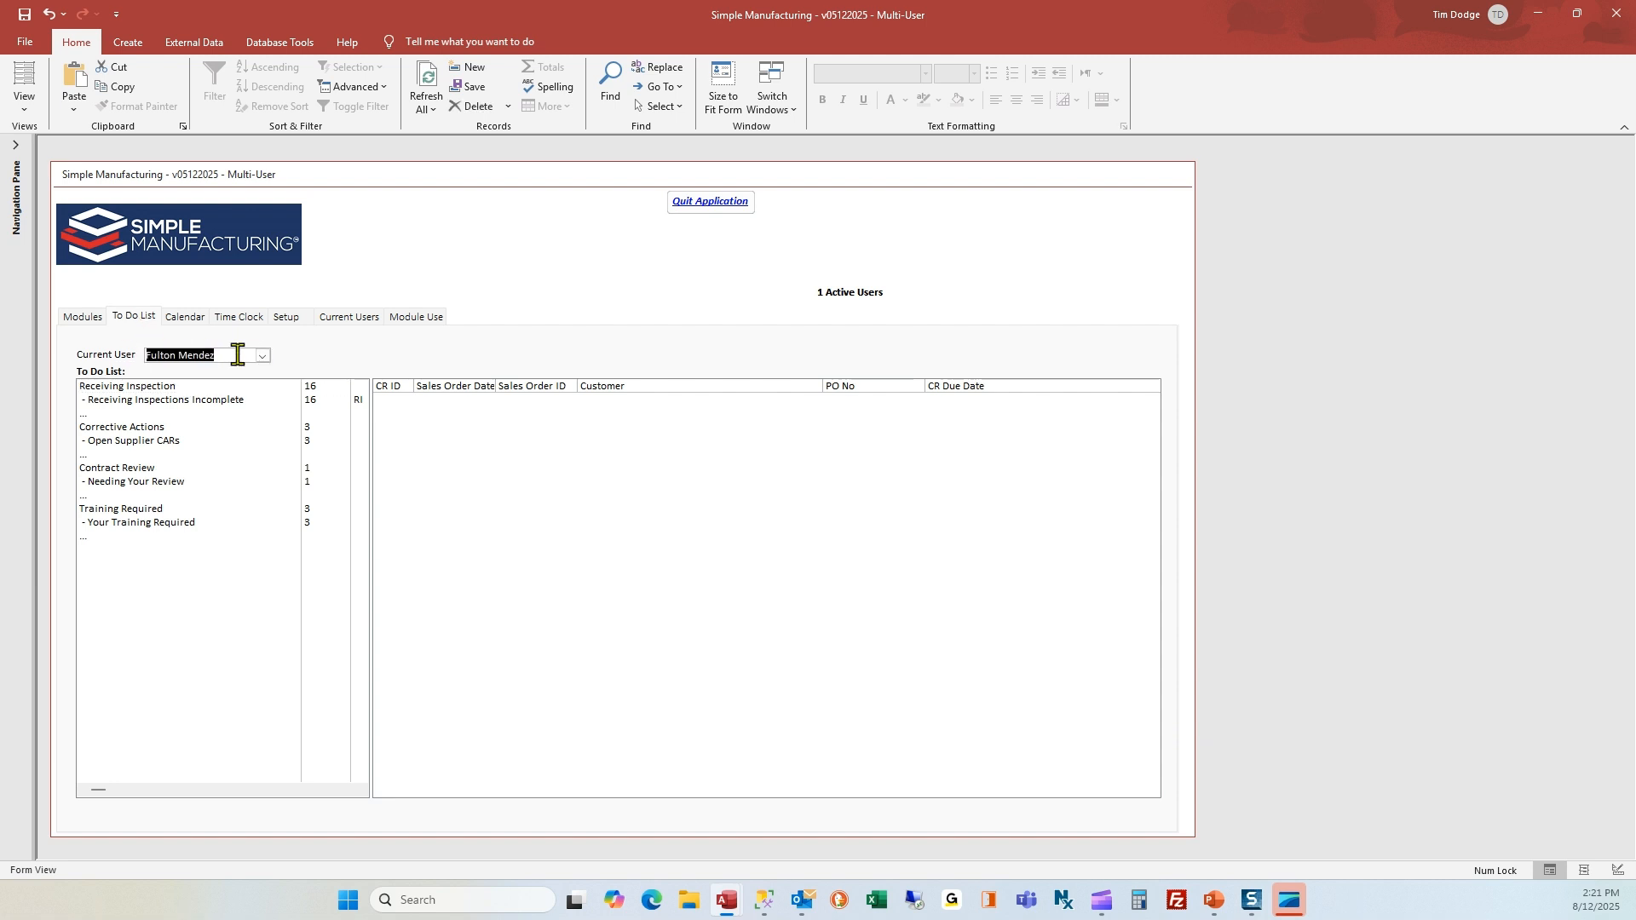
left_click(263, 357)
left_click(214, 372)
left_click(157, 486)
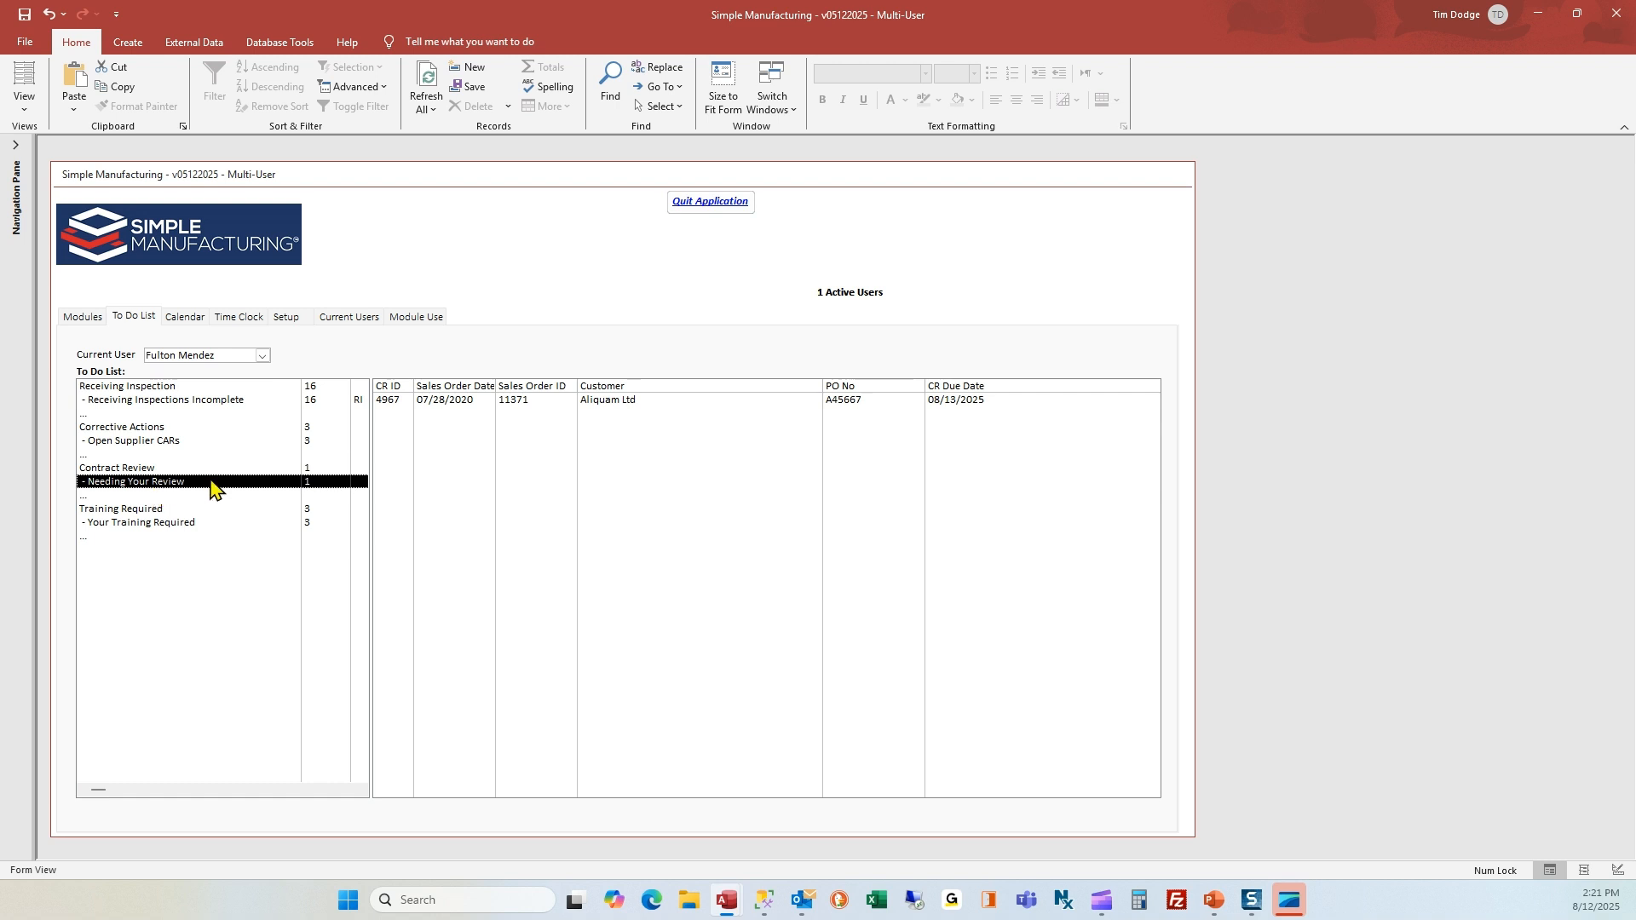
Open the Aliquam Ltd contract review from the to-do list and examine line item 1 with its delivery schedule
left_click(438, 402)
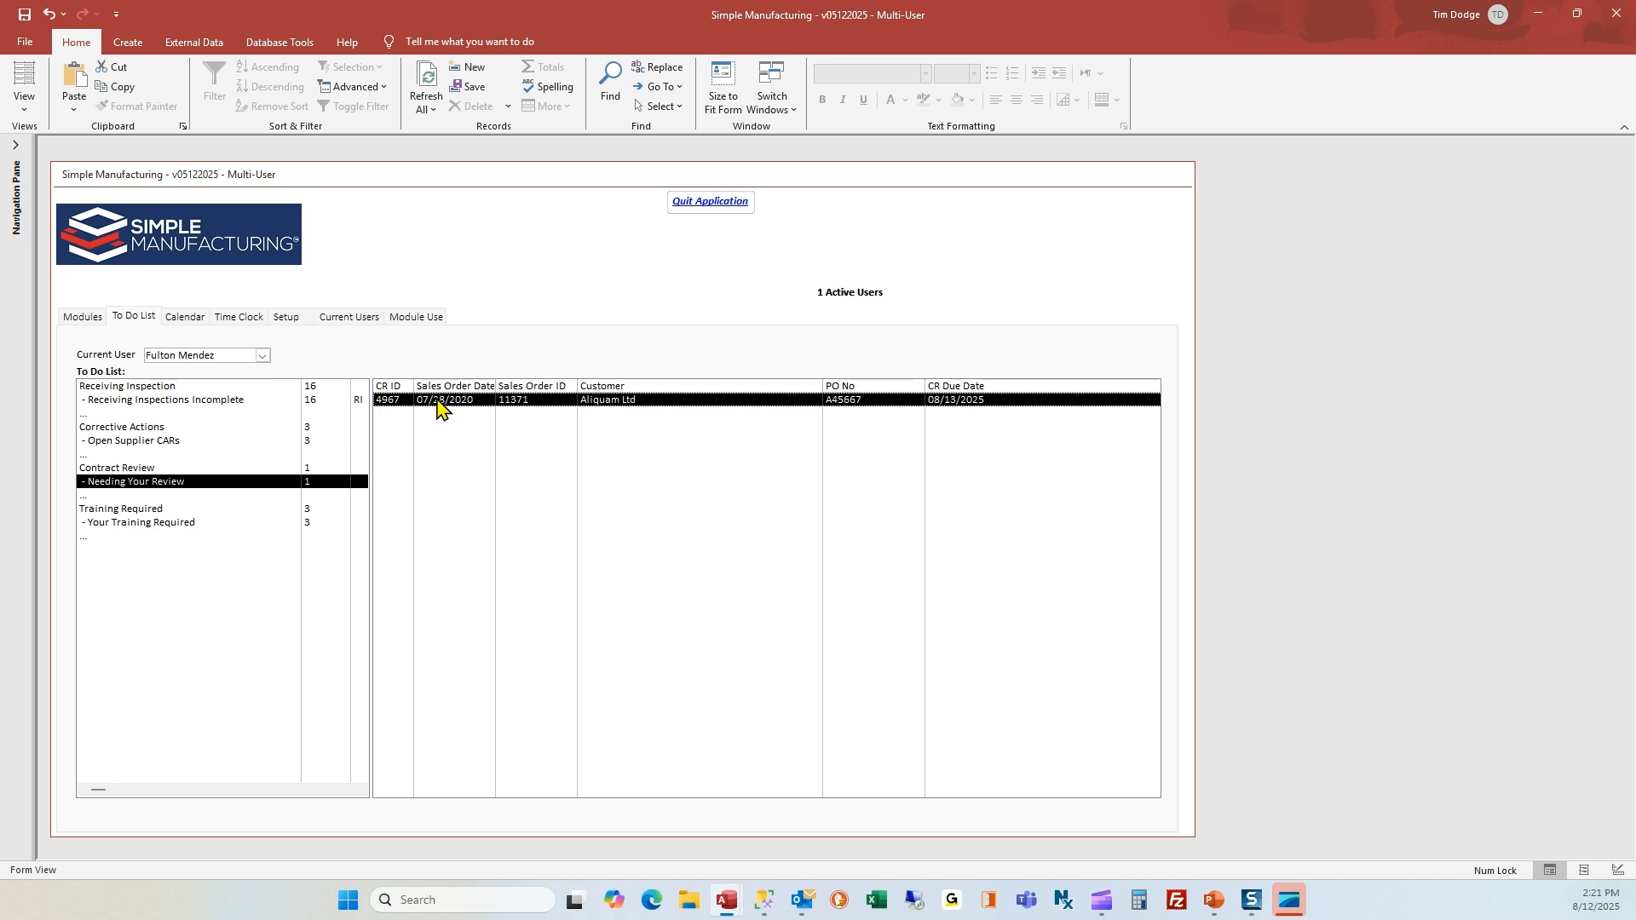
double_click(437, 400)
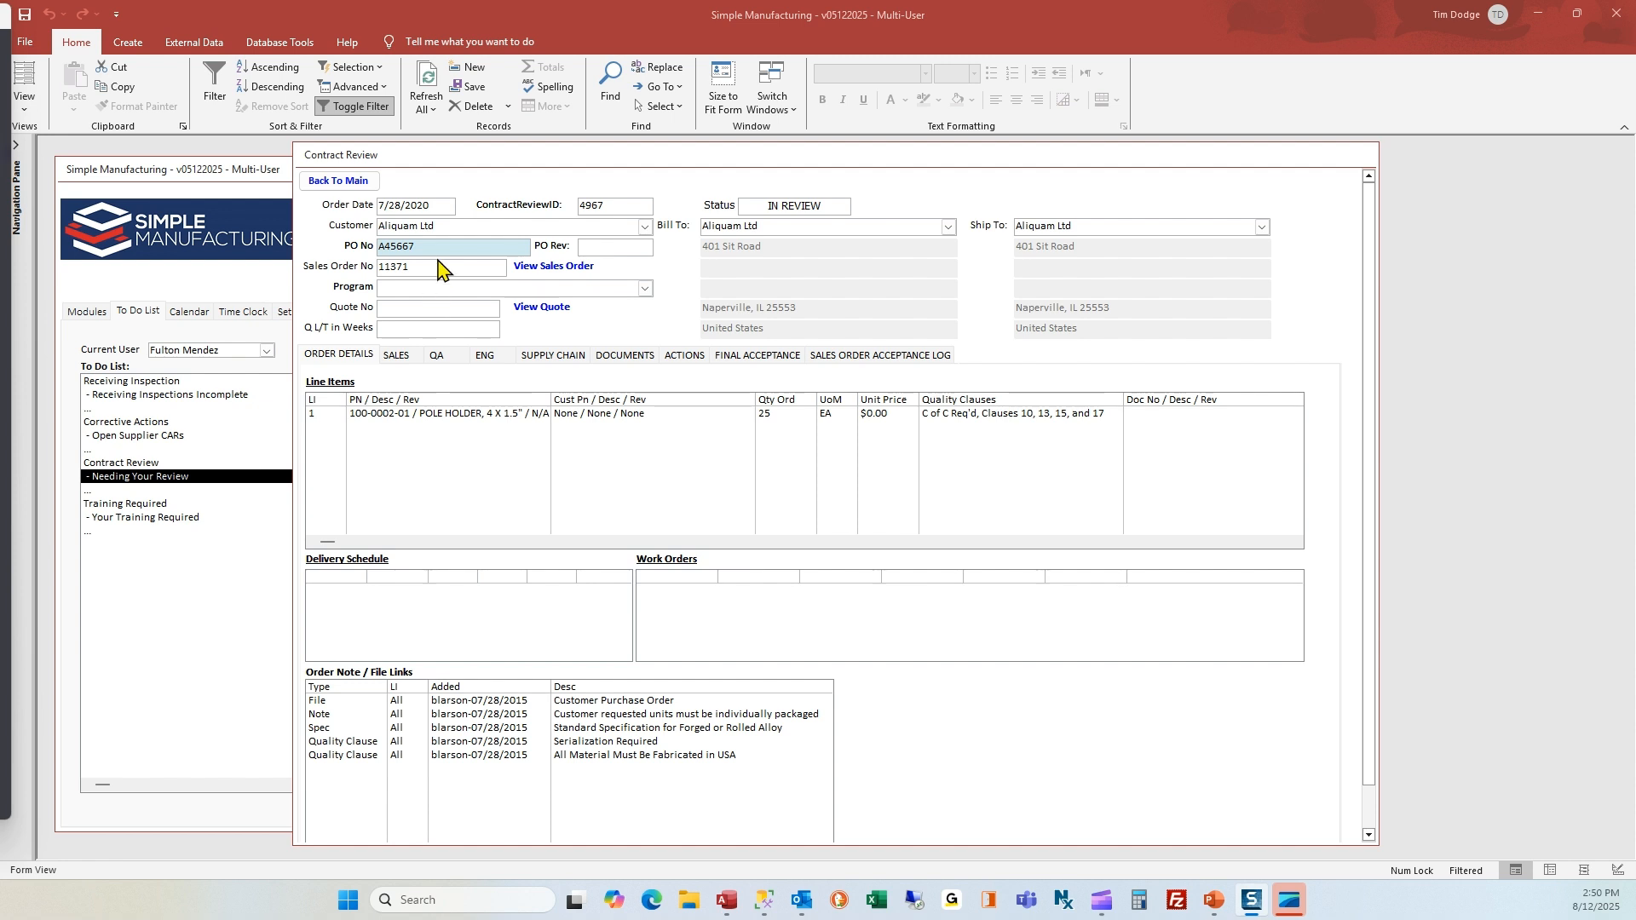
left_click(457, 420)
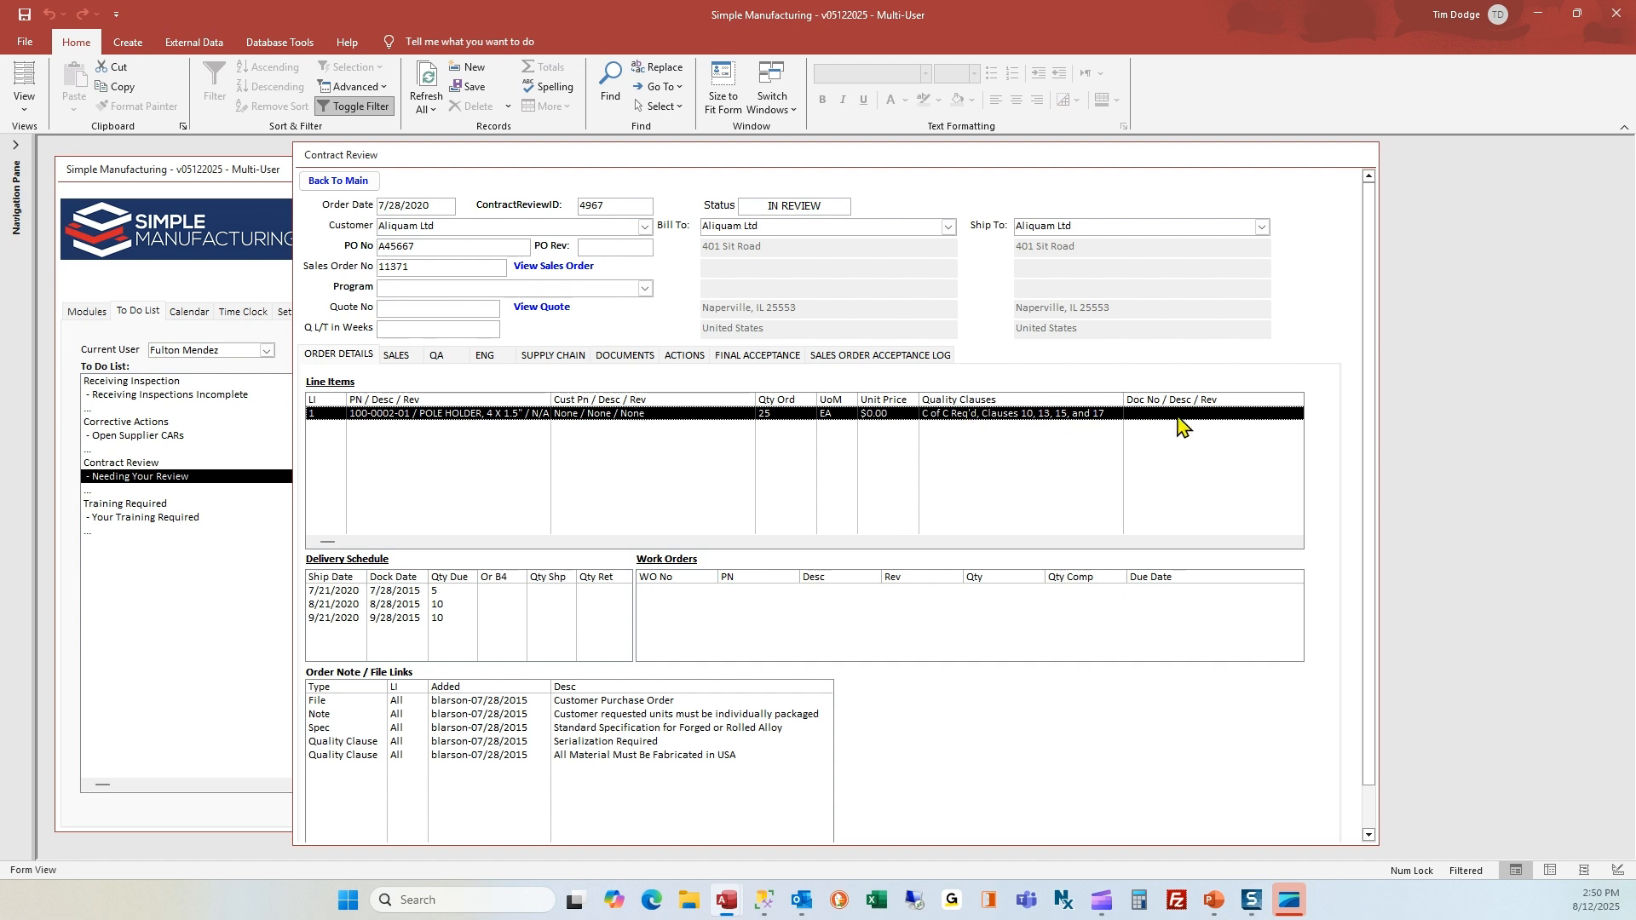
left_click(434, 599)
left_click(435, 605)
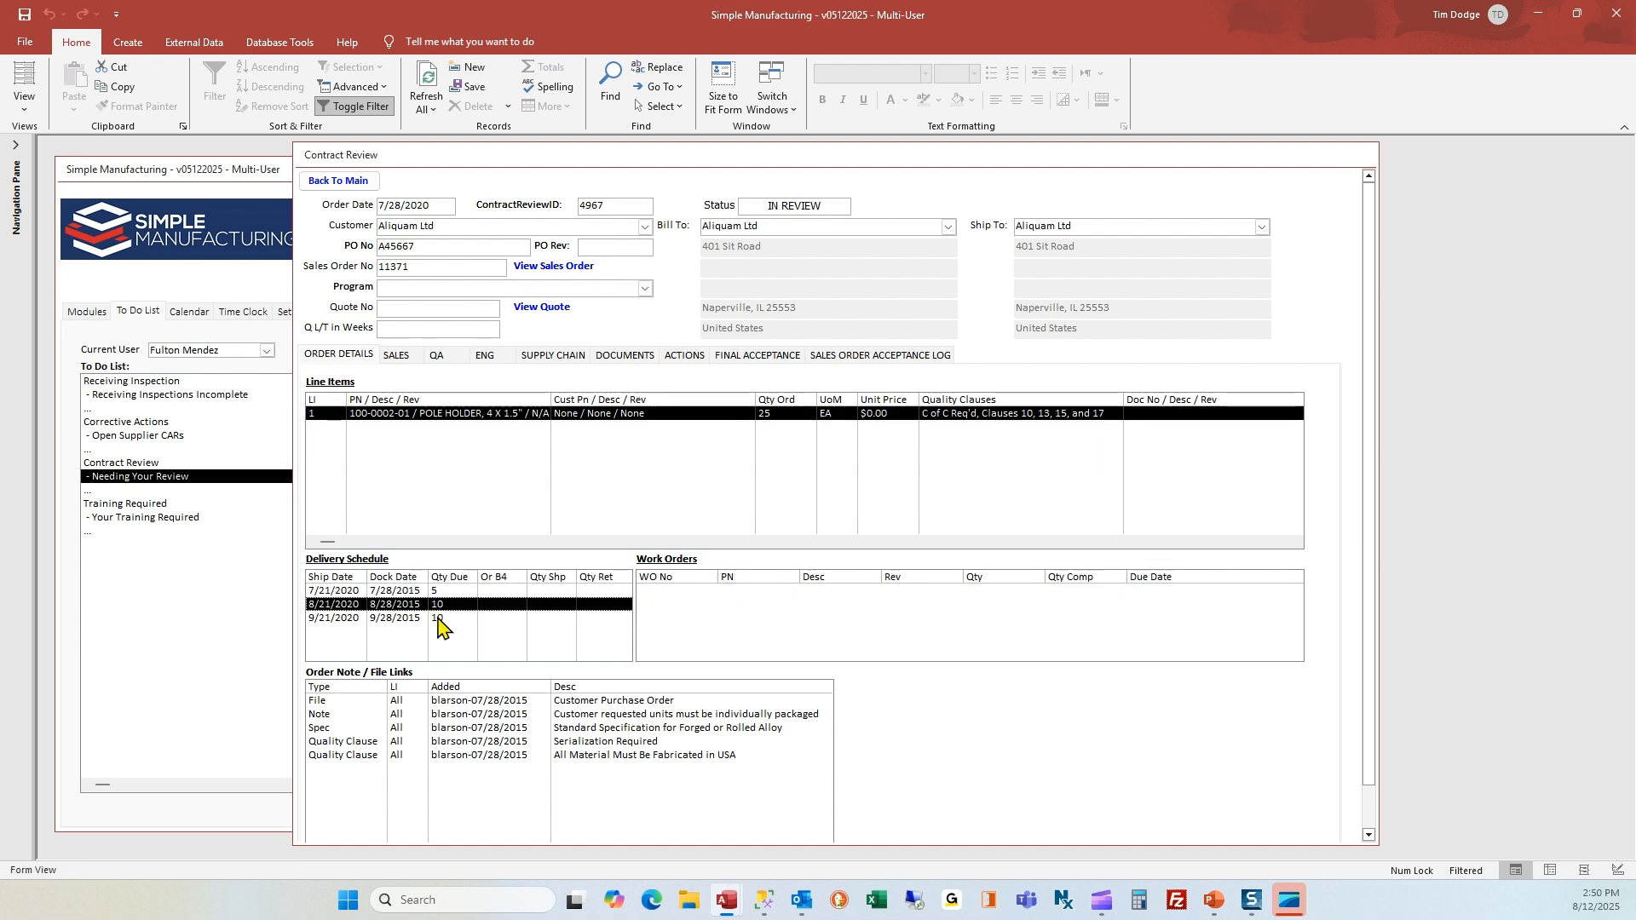
left_click(440, 616)
Go through the contract review's order notes and file links, from the customer purchase order to the last quality clause
left_click(462, 704)
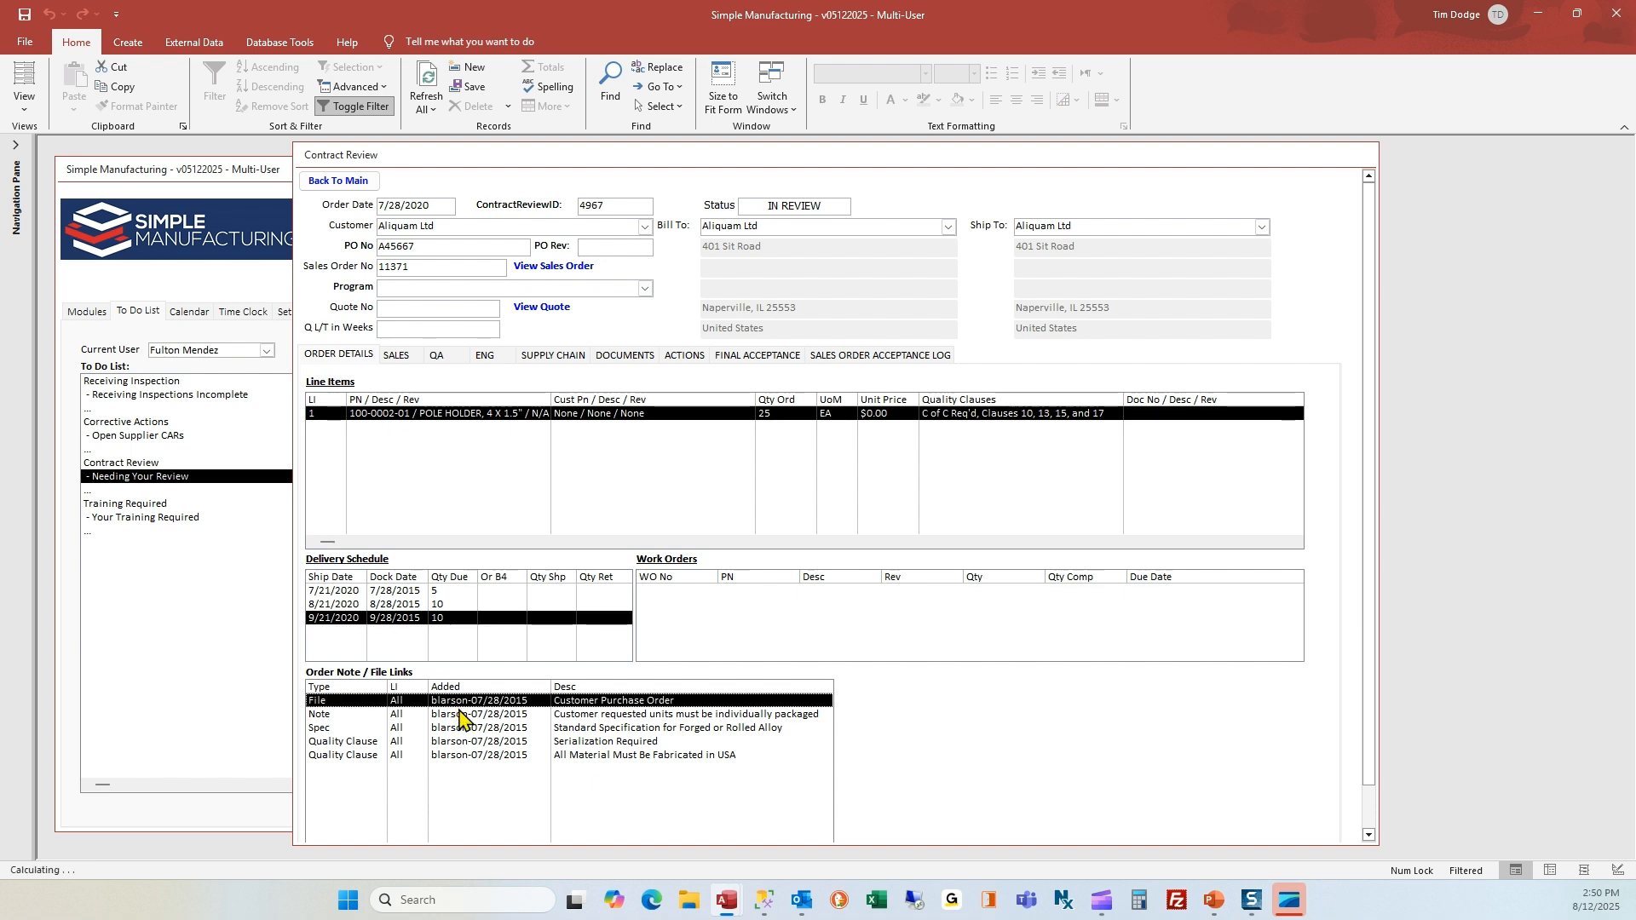
left_click(466, 718)
left_click(470, 730)
left_click(475, 743)
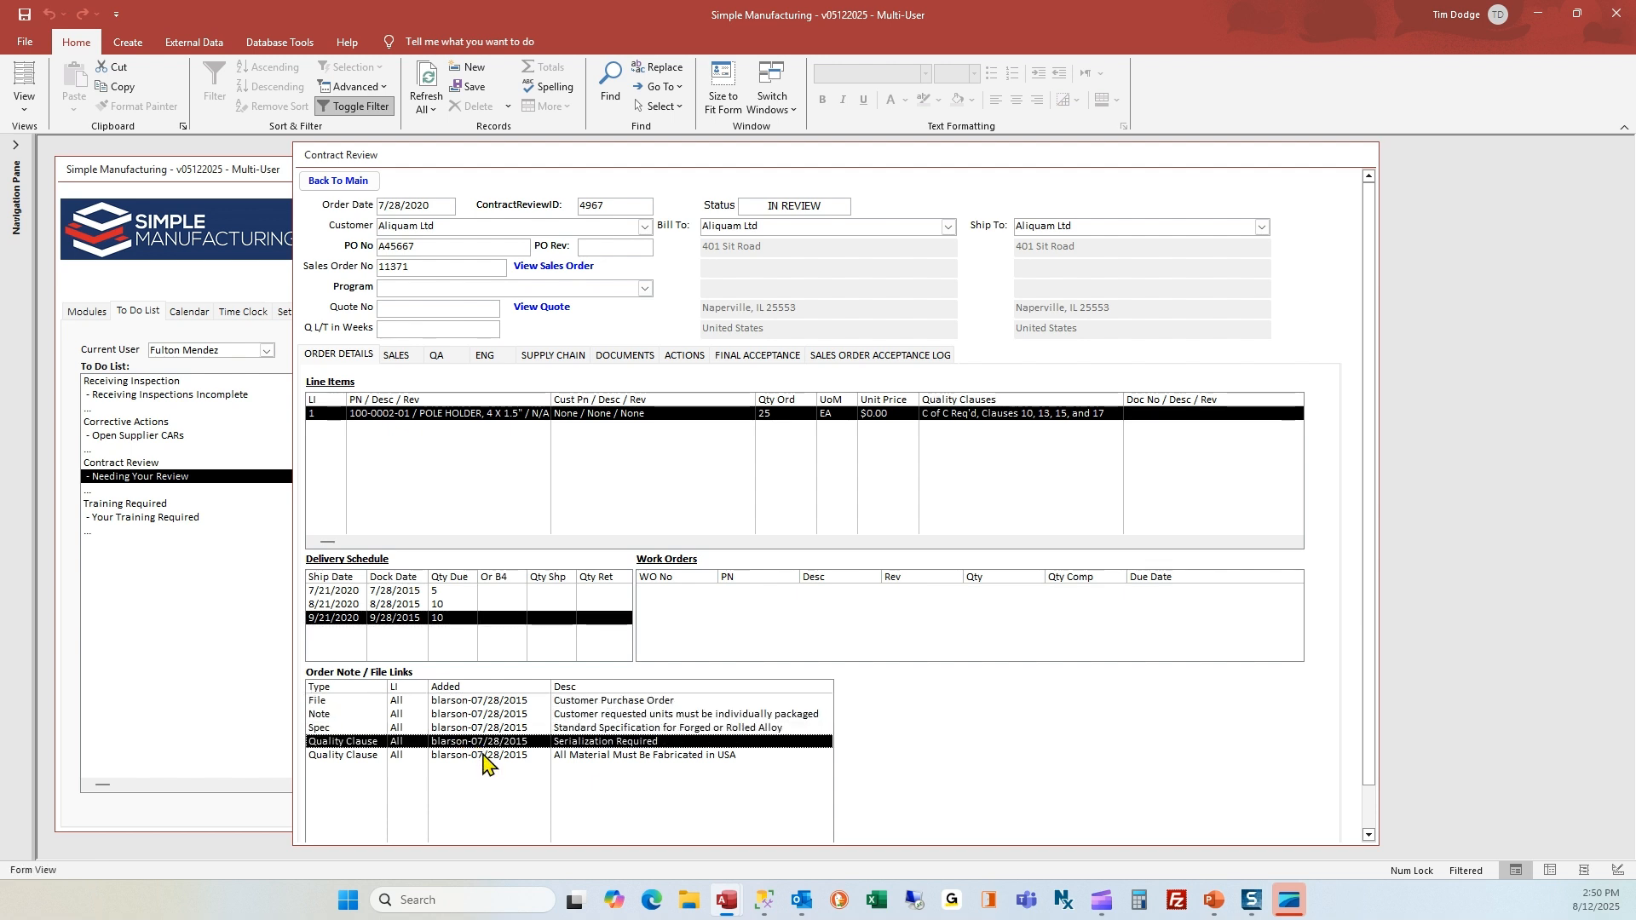
left_click(484, 755)
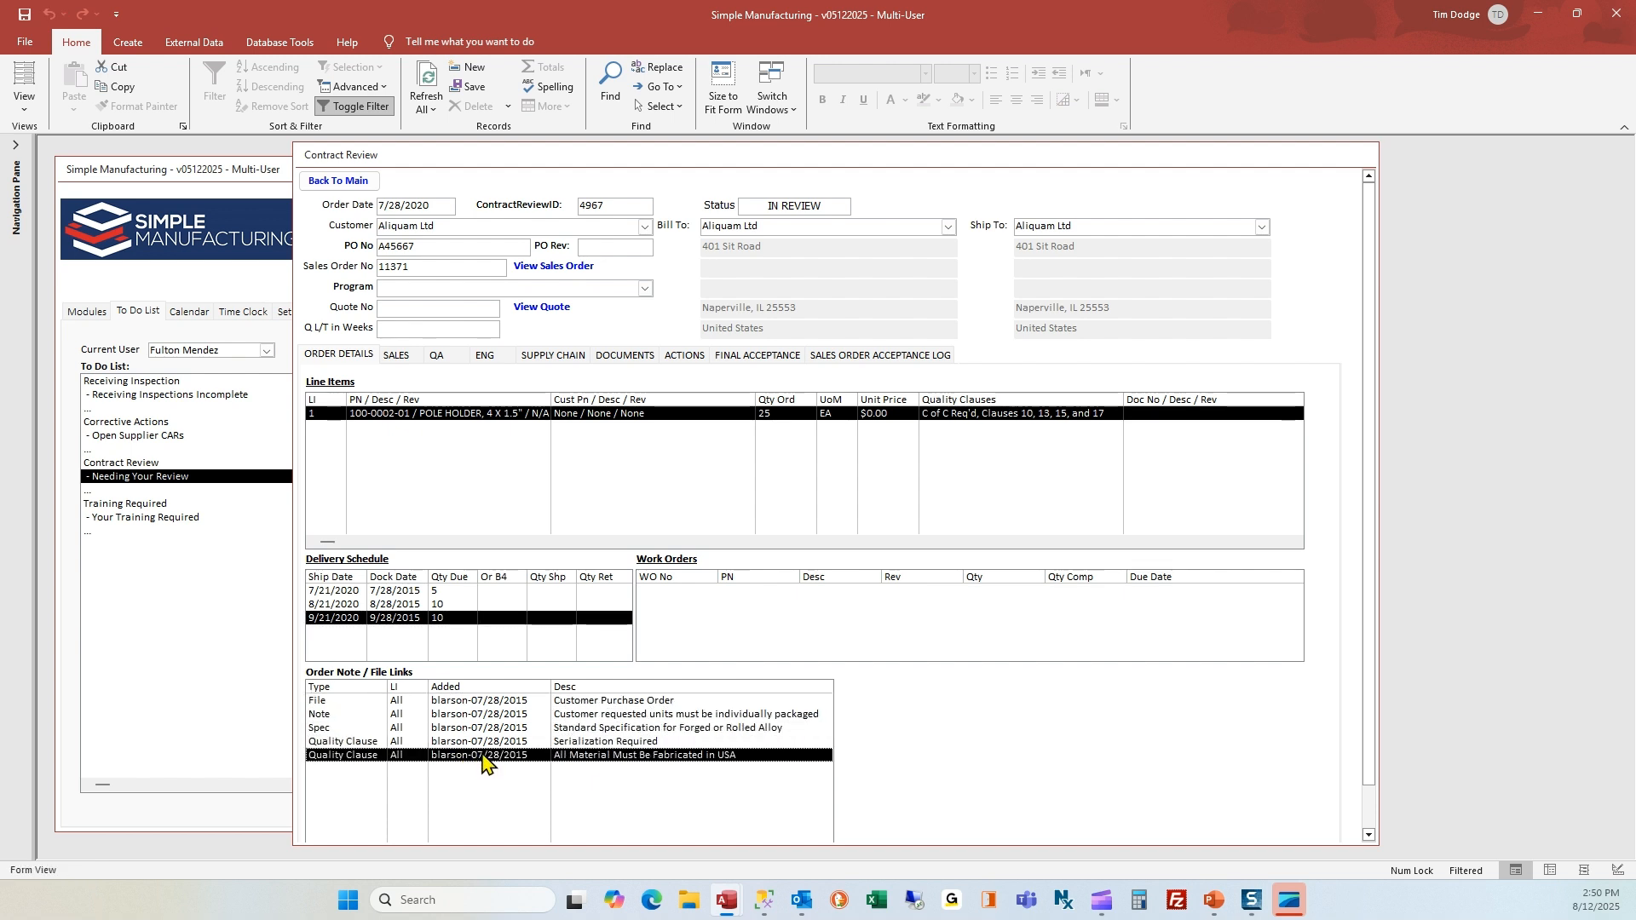
Open the Customer Purchase Order file, Purchase-Order.pdf, from the contract review's documents and accept the security prompt
left_click(616, 358)
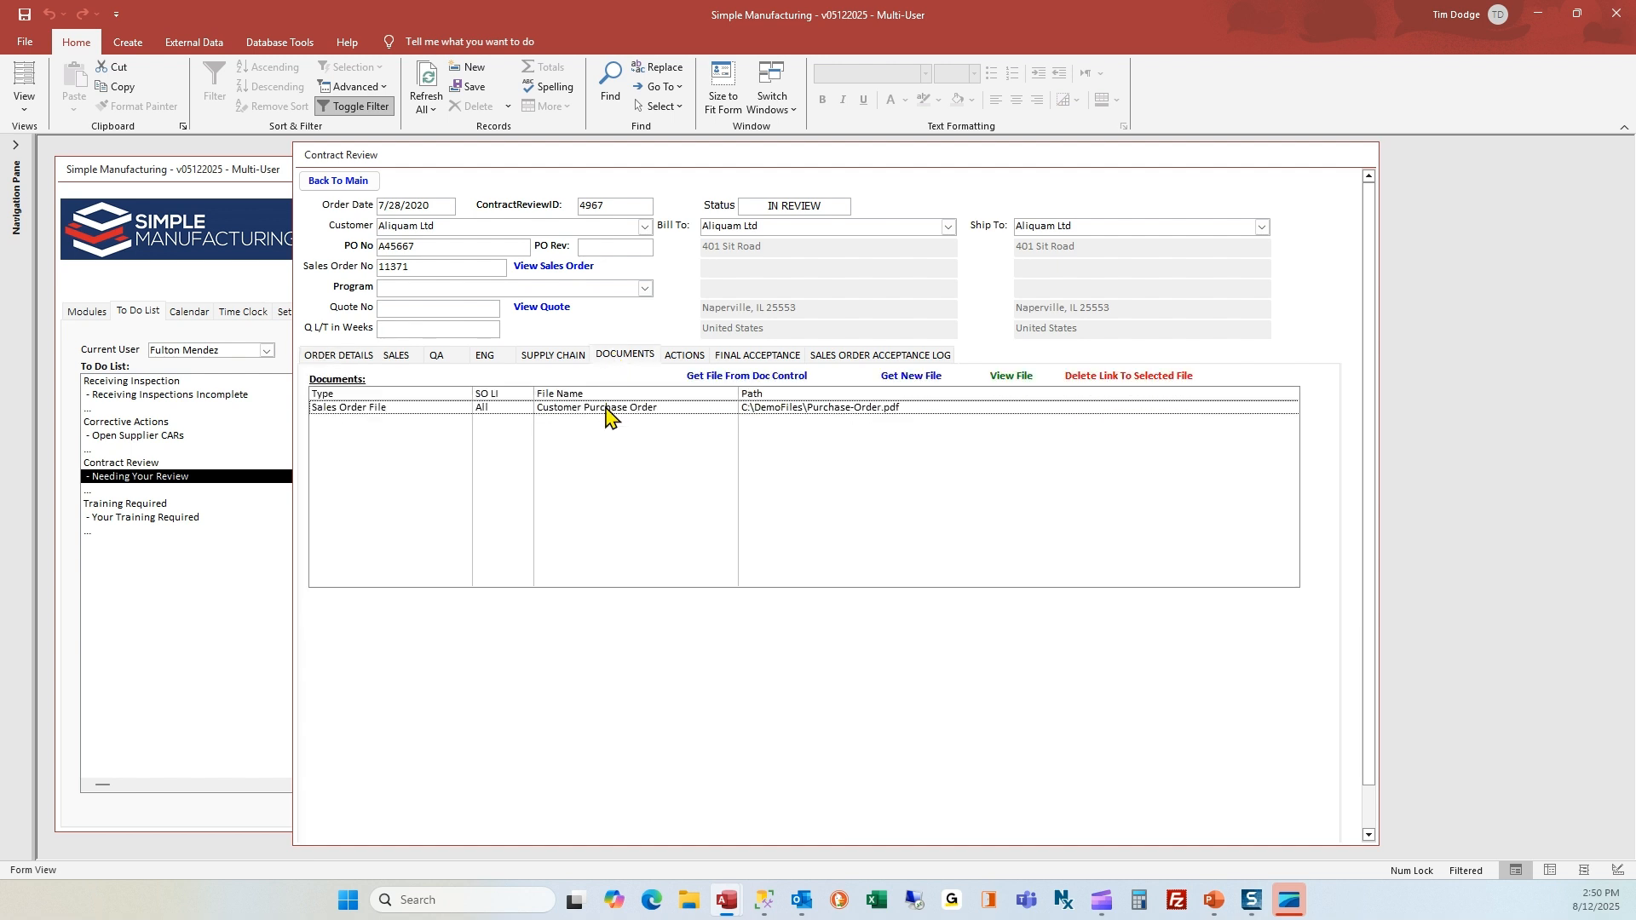
left_click(607, 409)
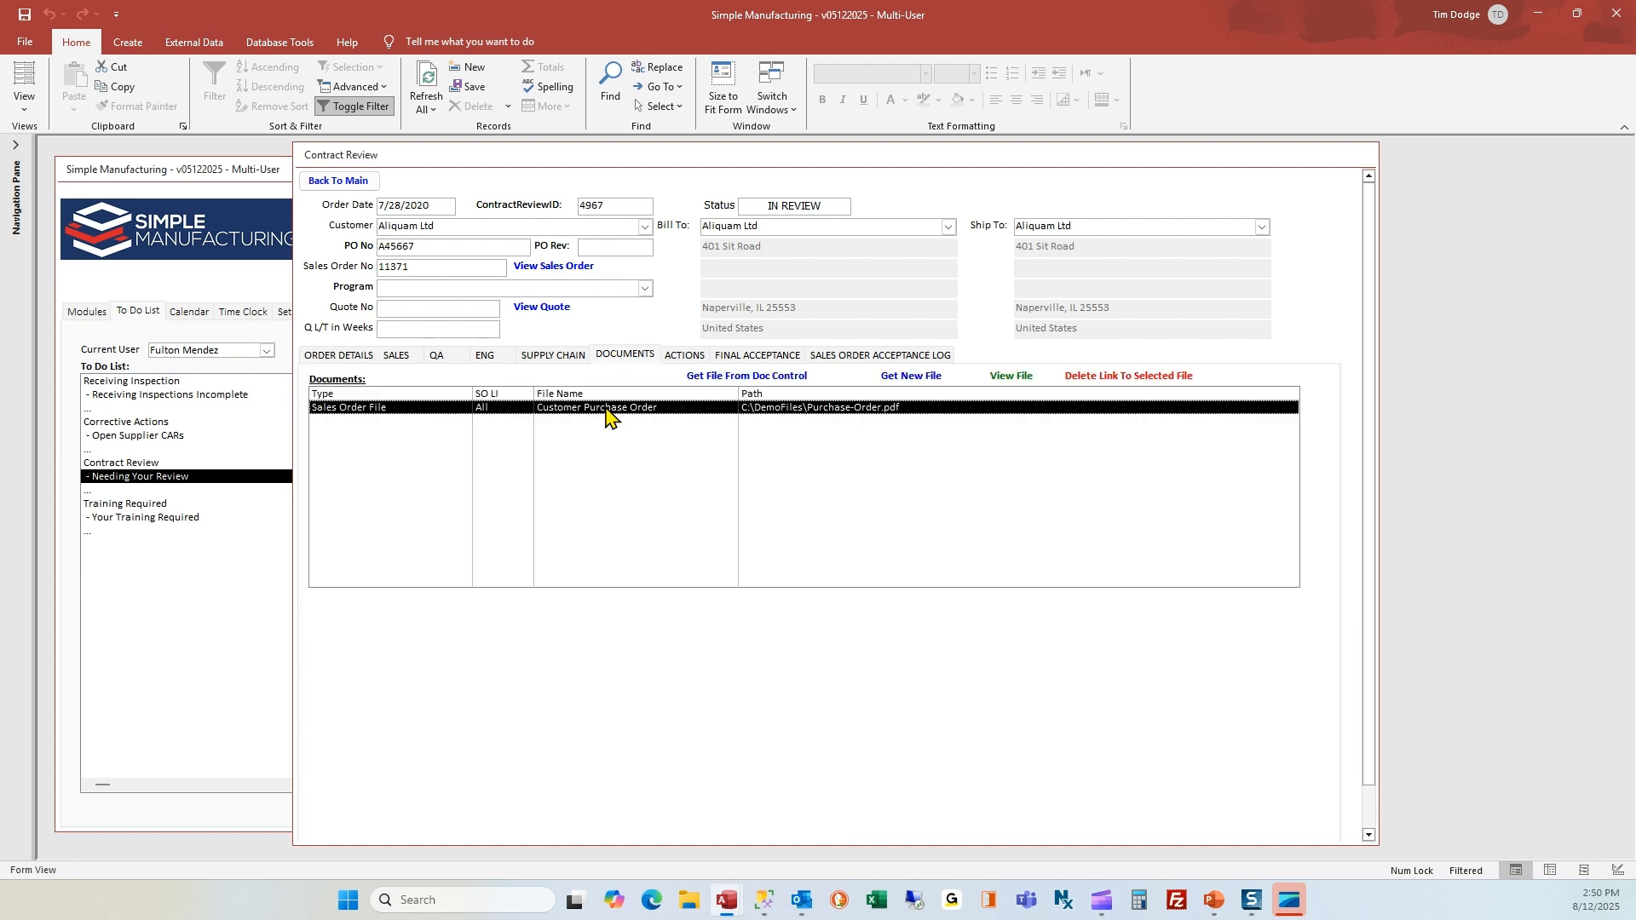
double_click(607, 409)
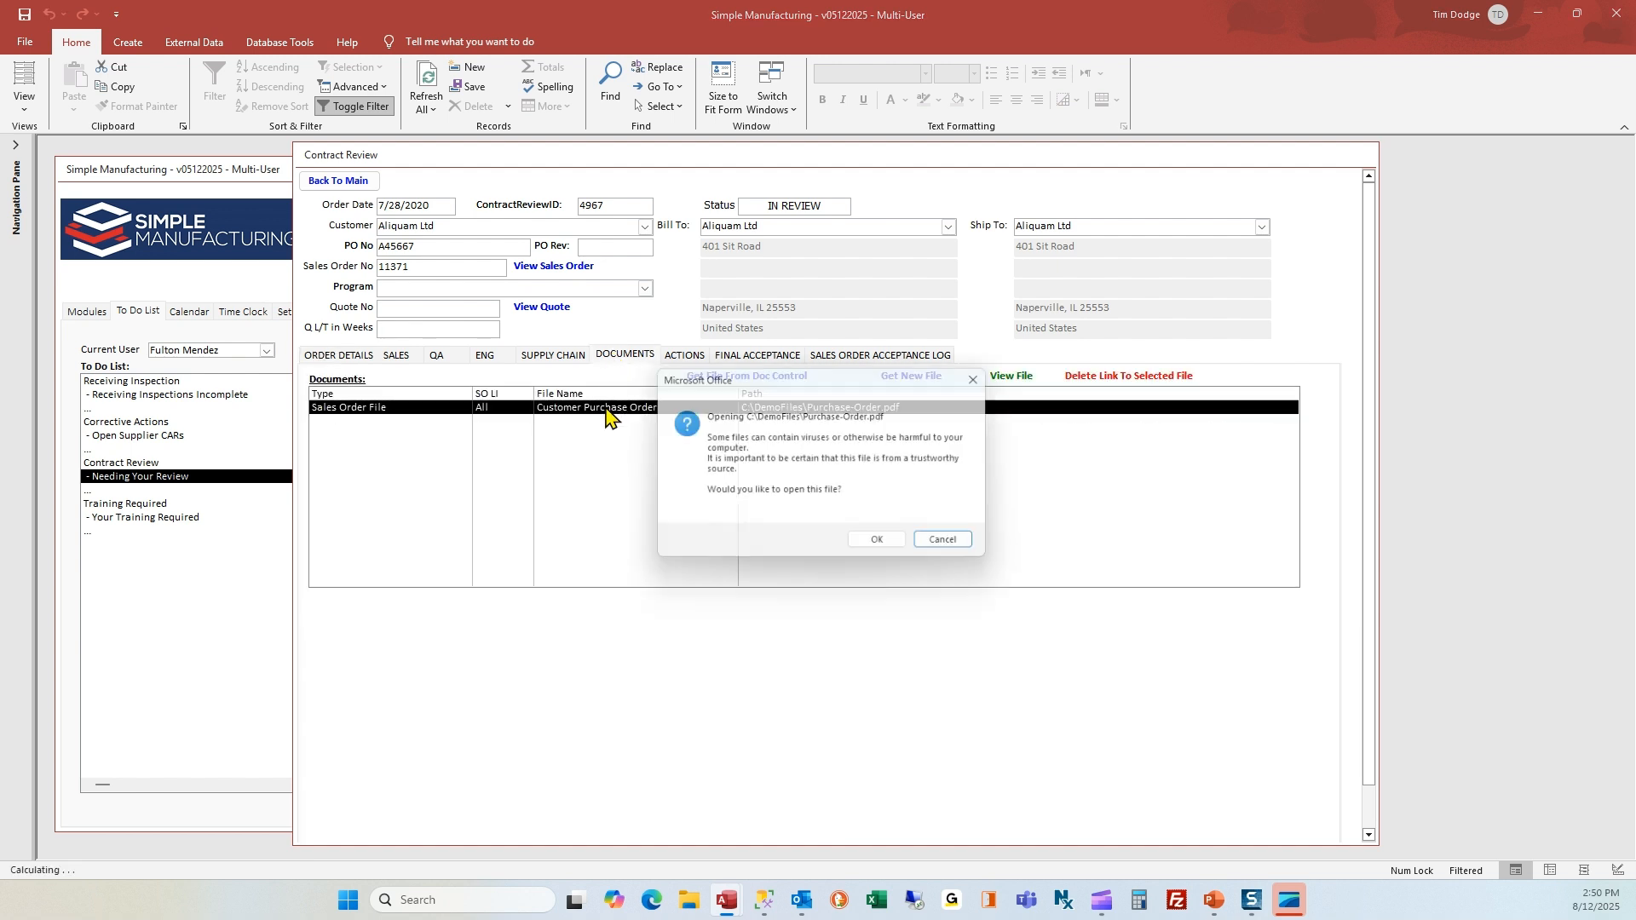
left_click(879, 550)
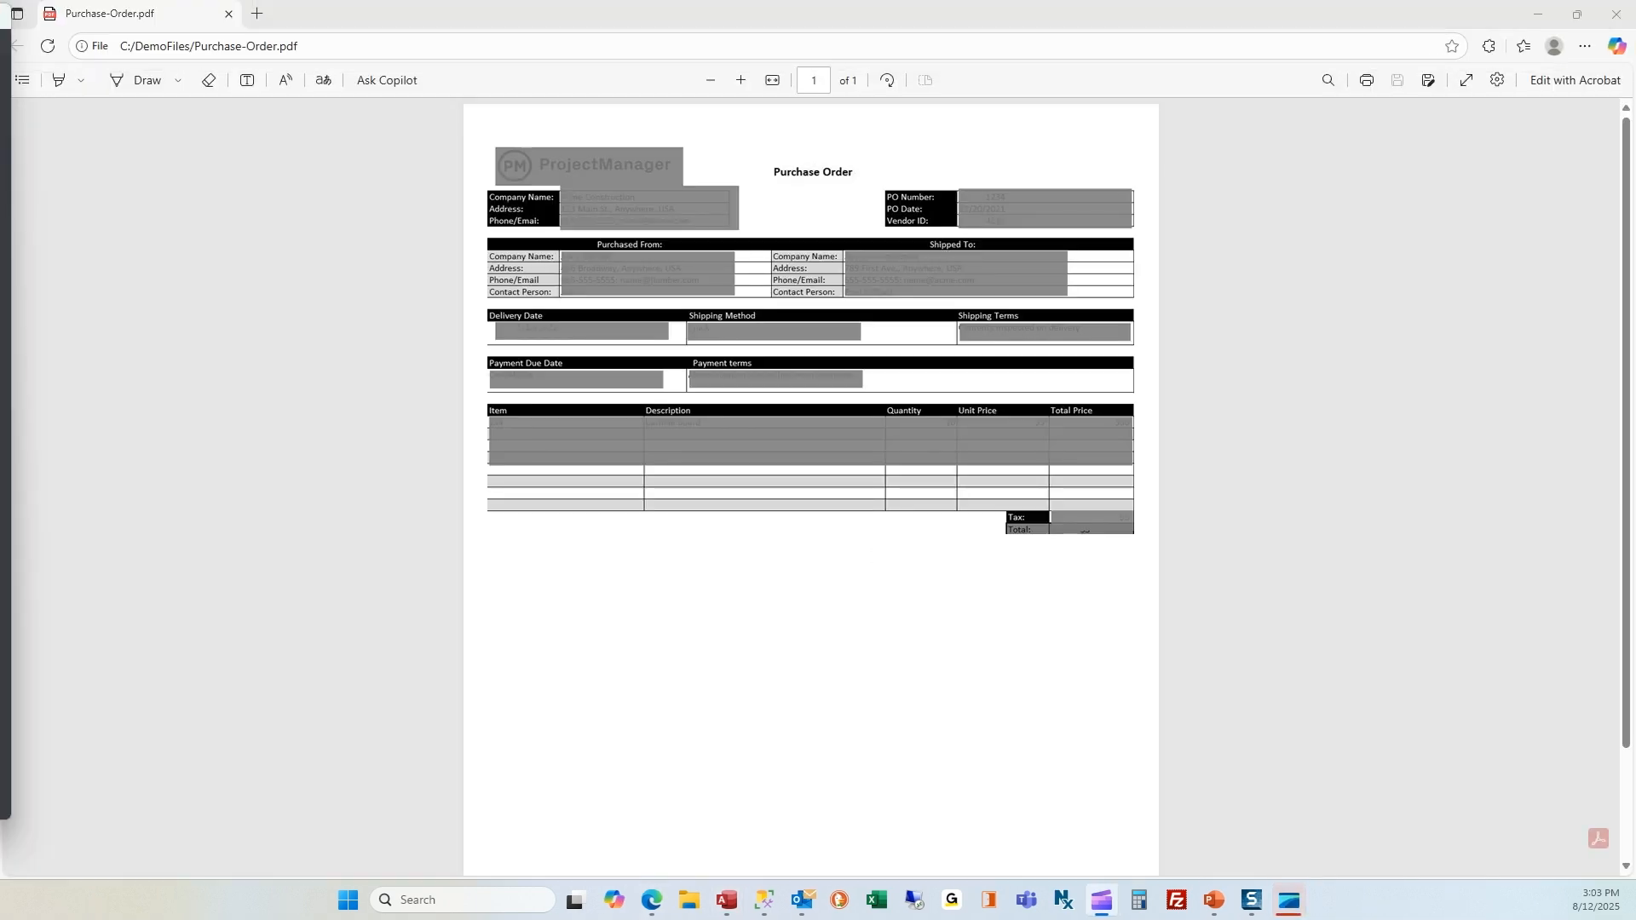
Close the purchase order PDF and look through the contract review's Sales, QA, Engineering and Supply Chain sections
left_click(230, 14)
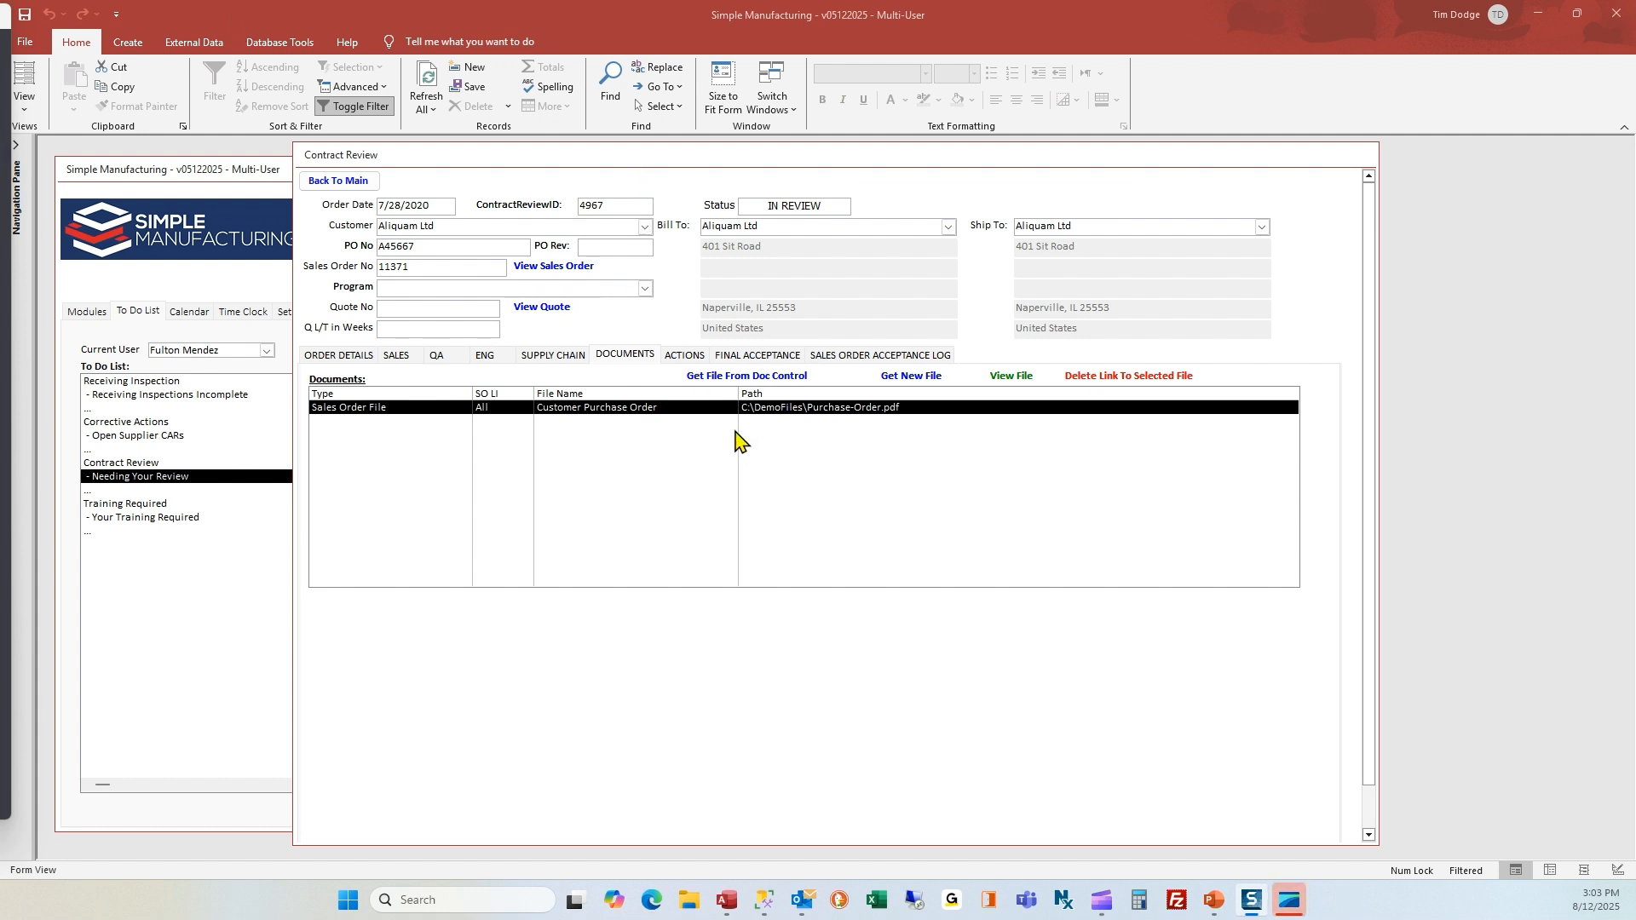
left_click(395, 358)
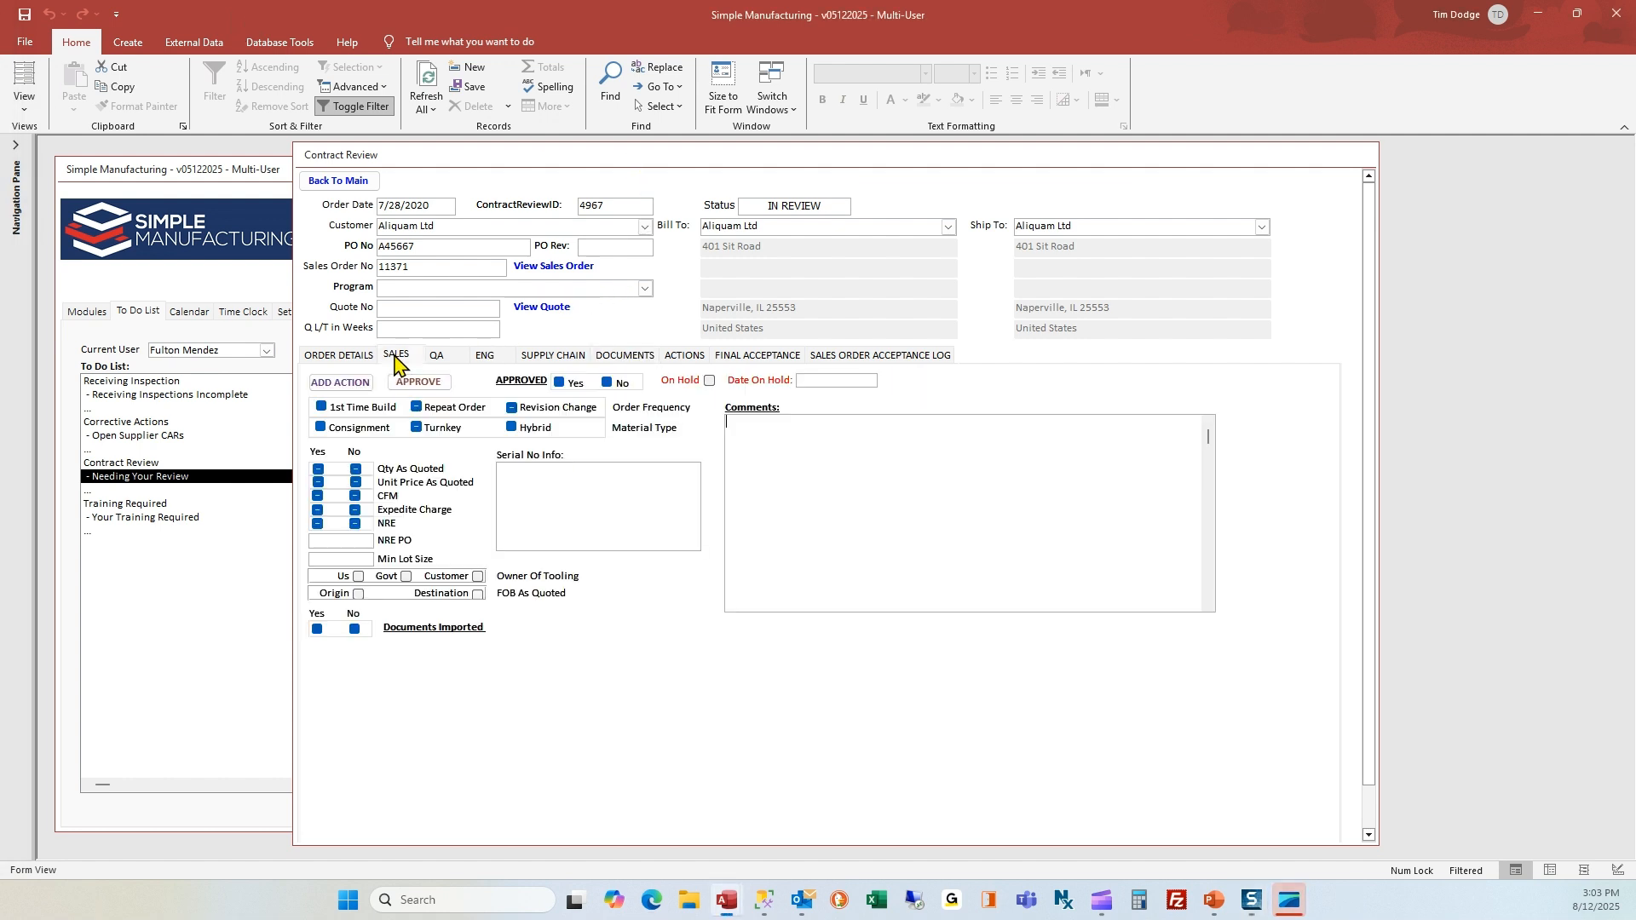
left_click(436, 362)
left_click(485, 361)
left_click(567, 362)
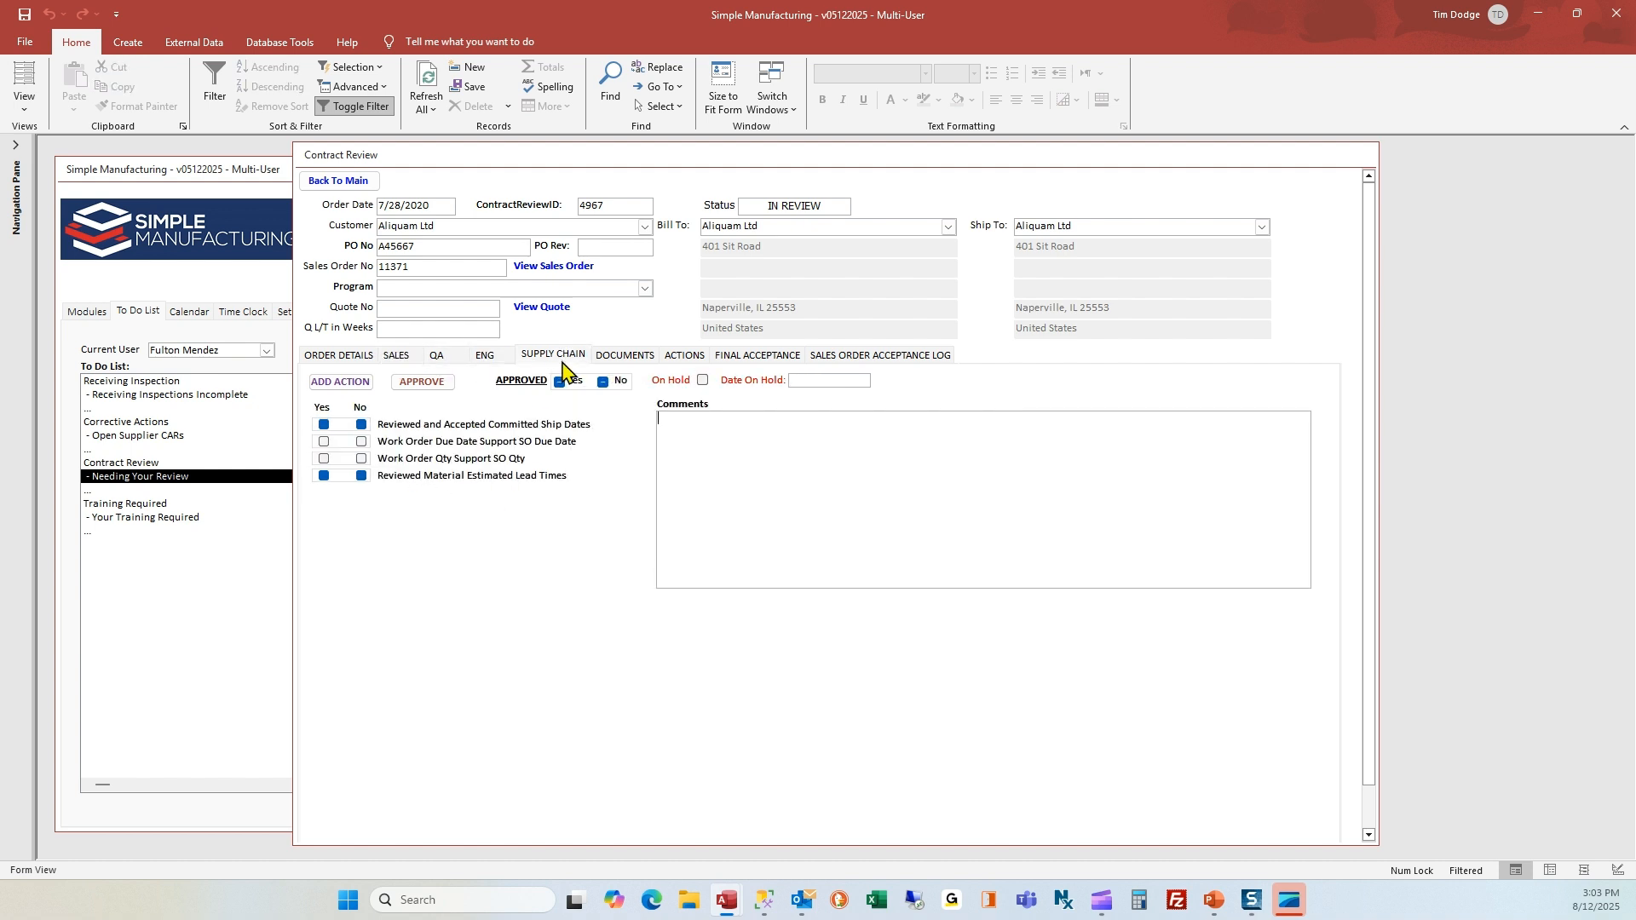
Examine the review checklists and approval fields of Sales, QA, Engineering and Supply Chain in the contract review
left_click(400, 358)
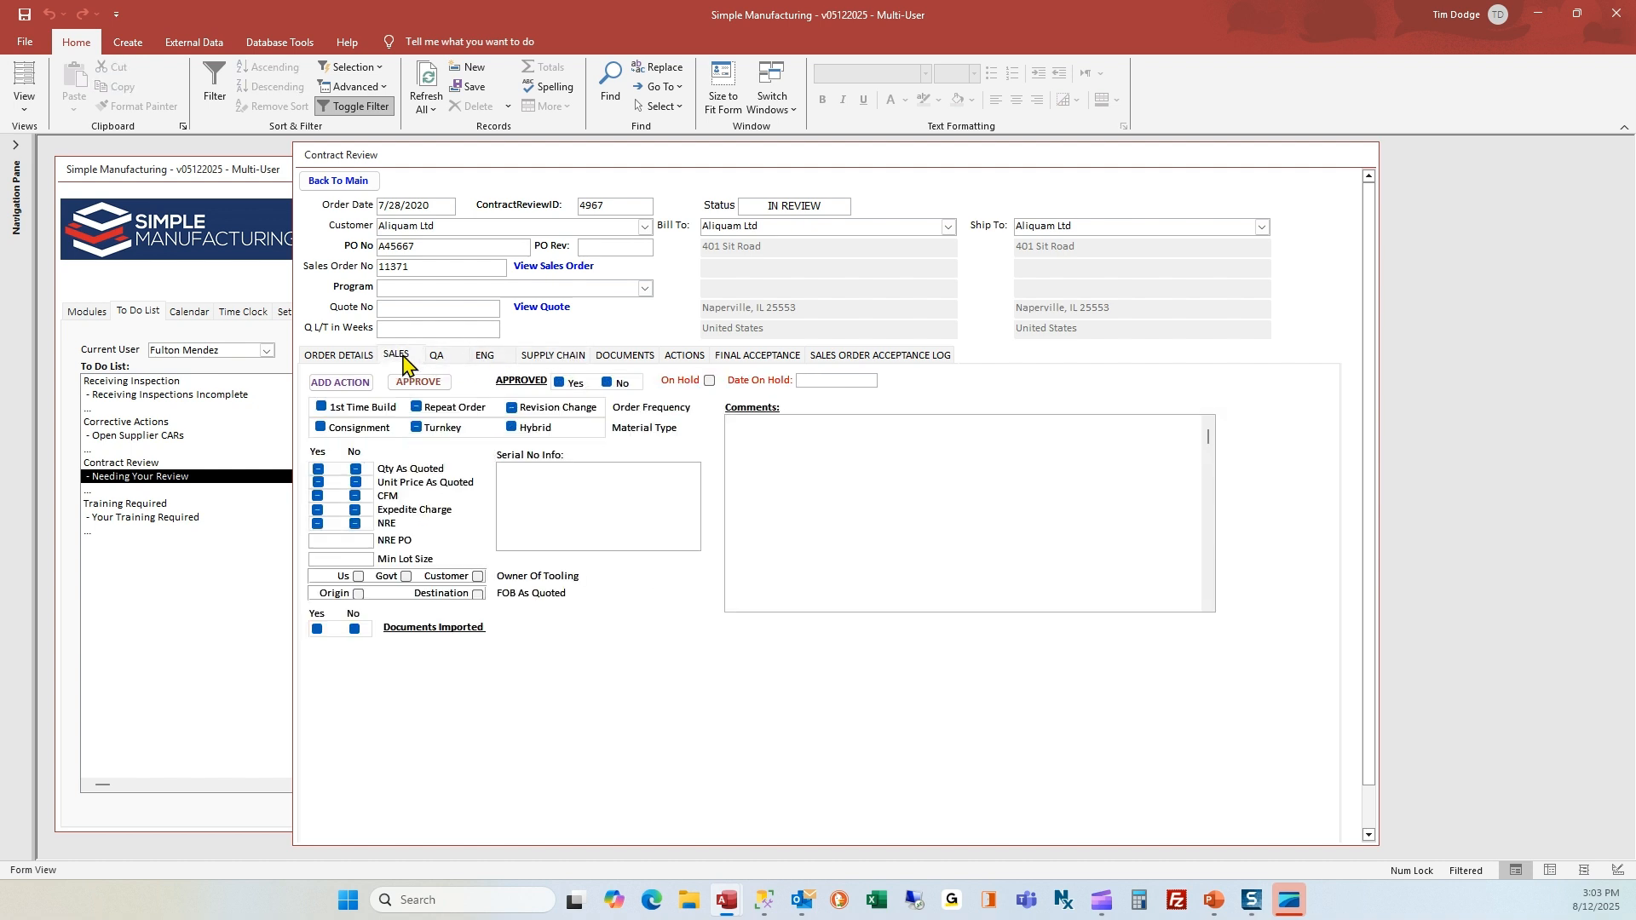
left_click(438, 358)
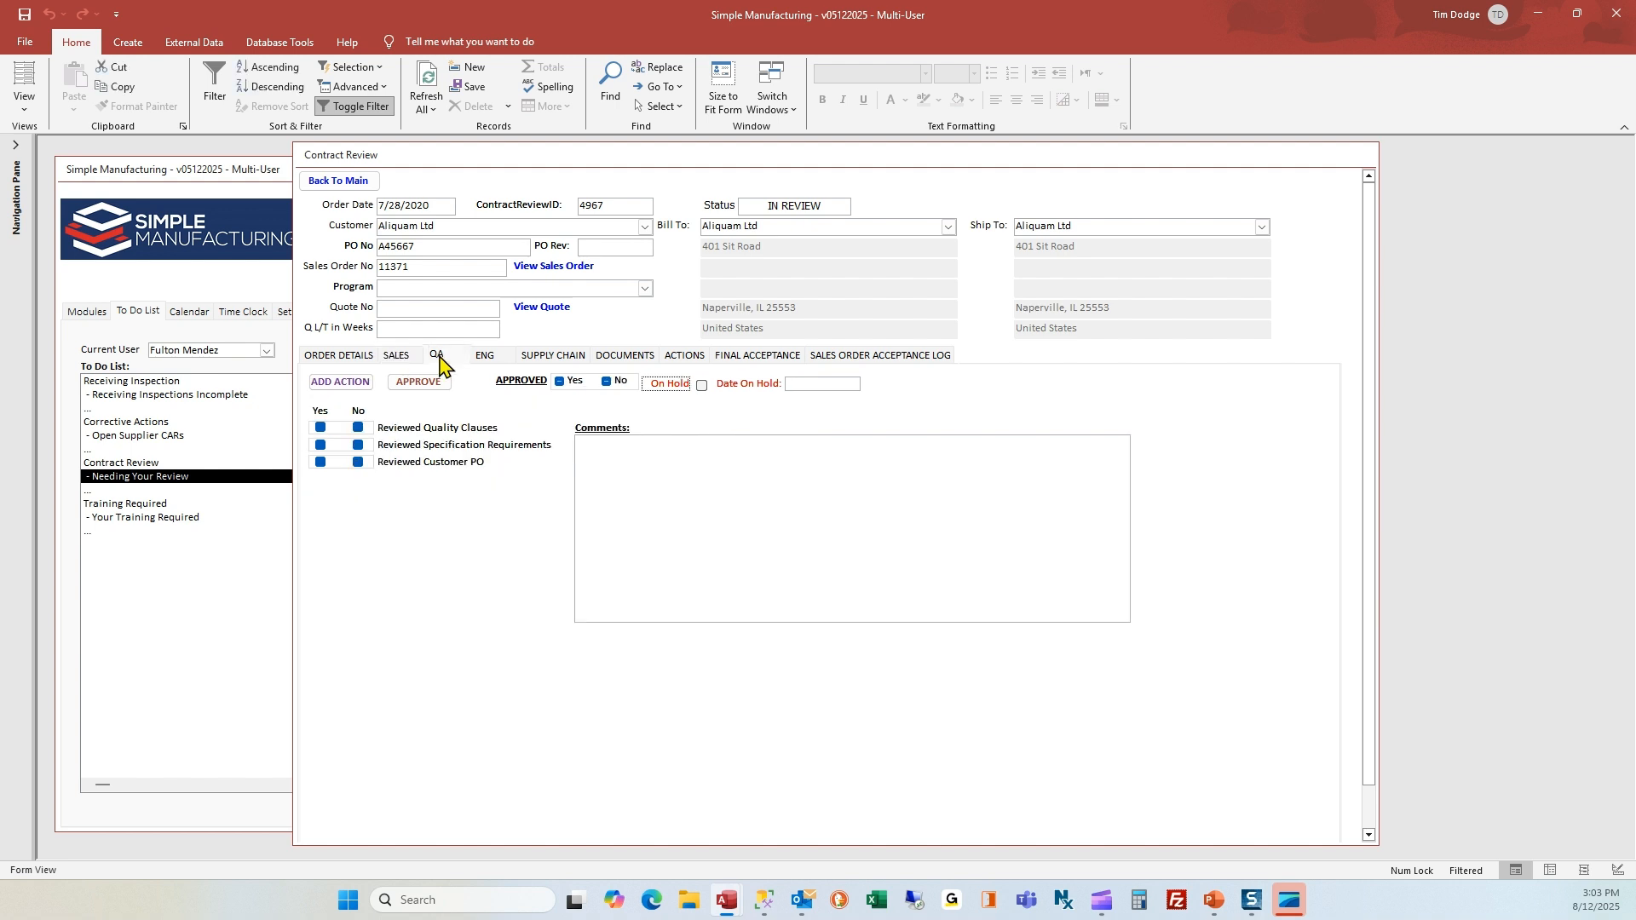
left_click(486, 362)
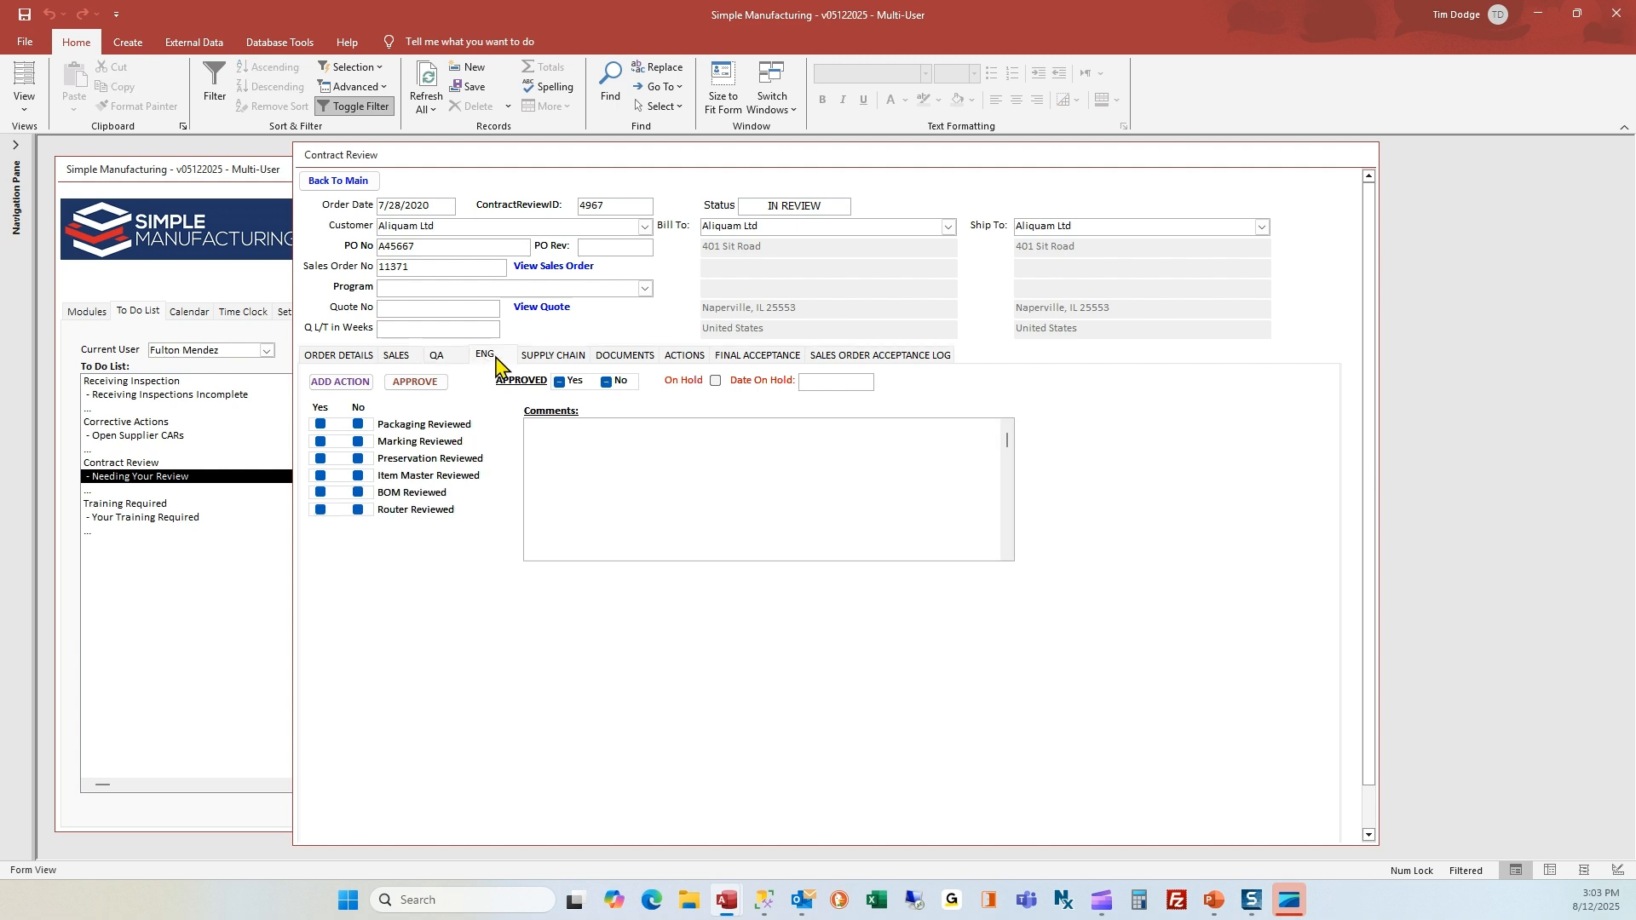
left_click(552, 366)
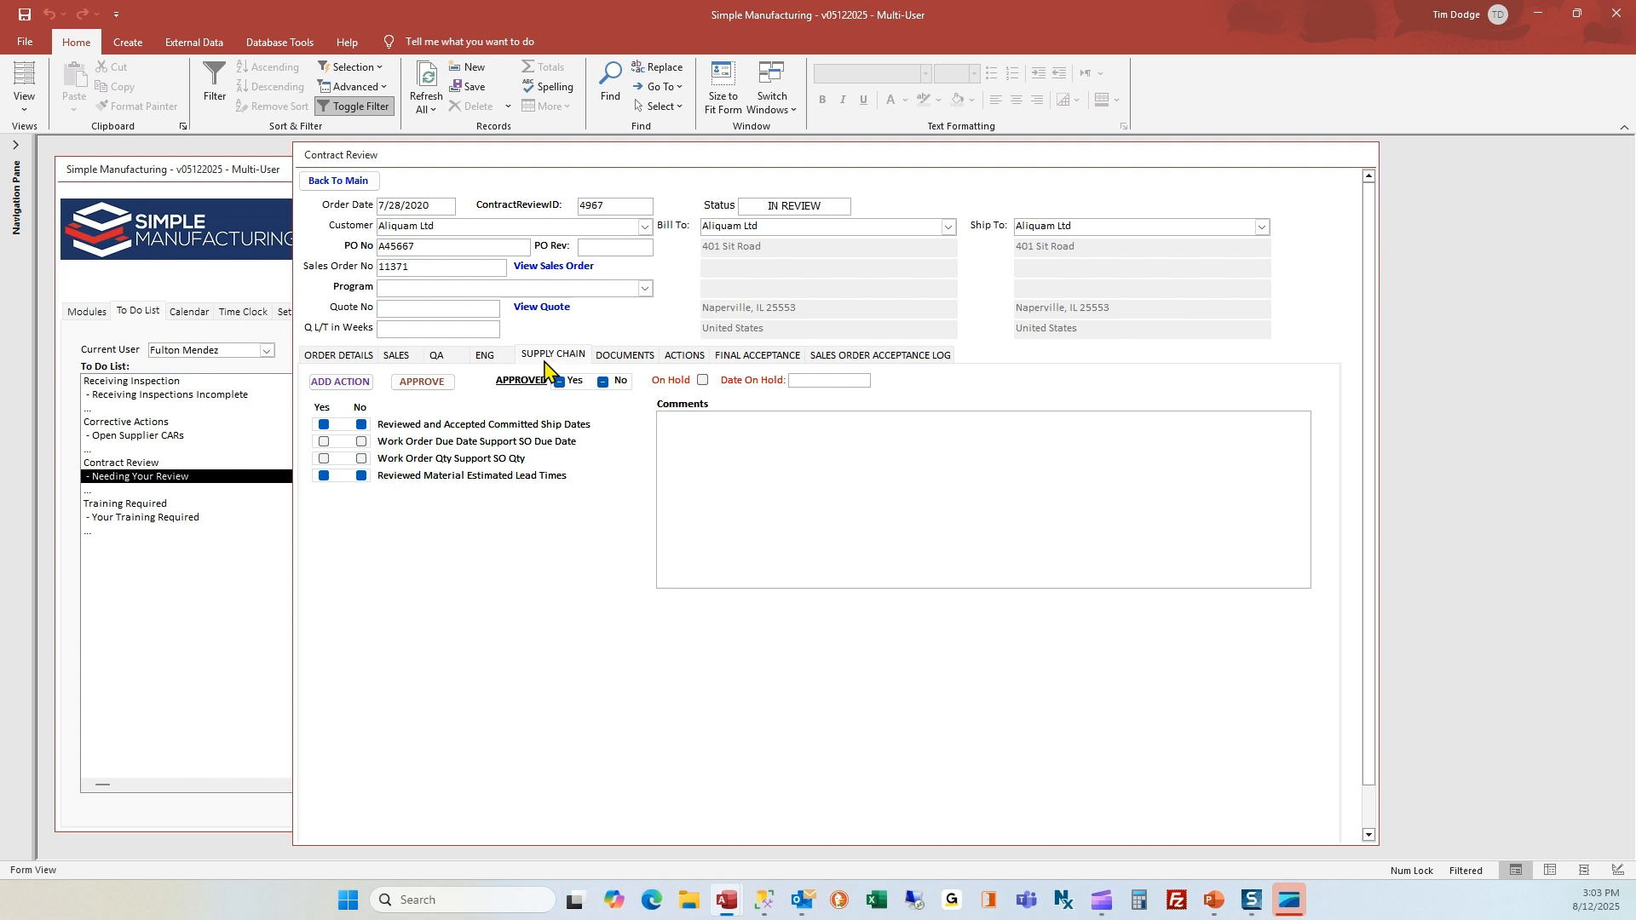
left_click(402, 360)
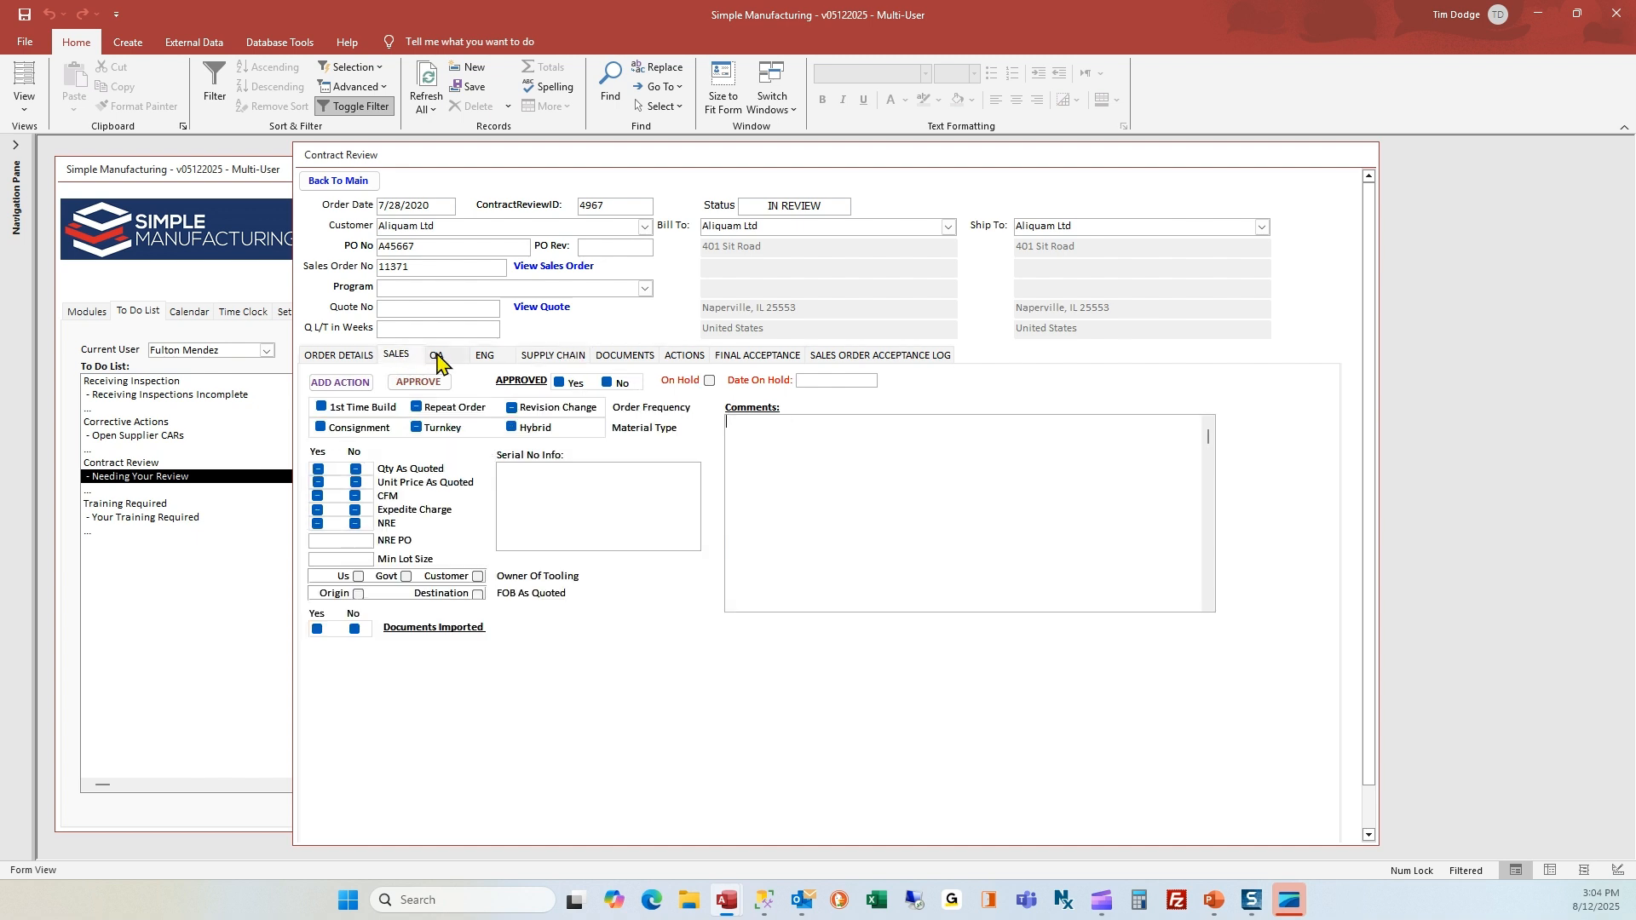
left_click(438, 358)
left_click(481, 358)
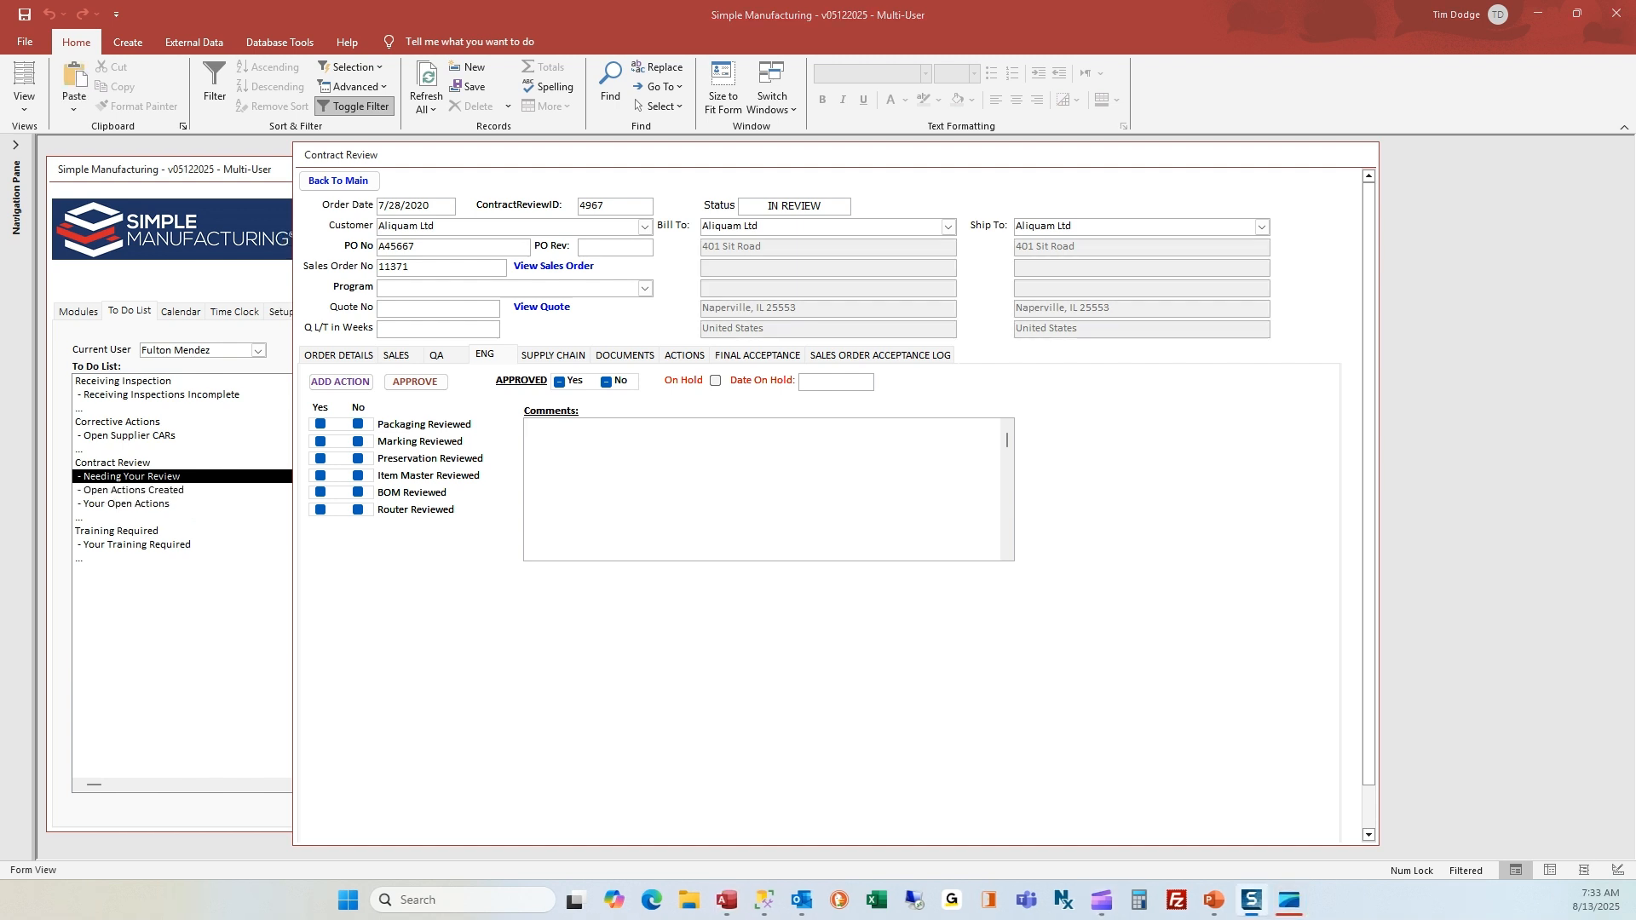
View the Customer Purchase Order file from the contract review's documents, accepting the security prompt, and close the PDF
left_click(631, 357)
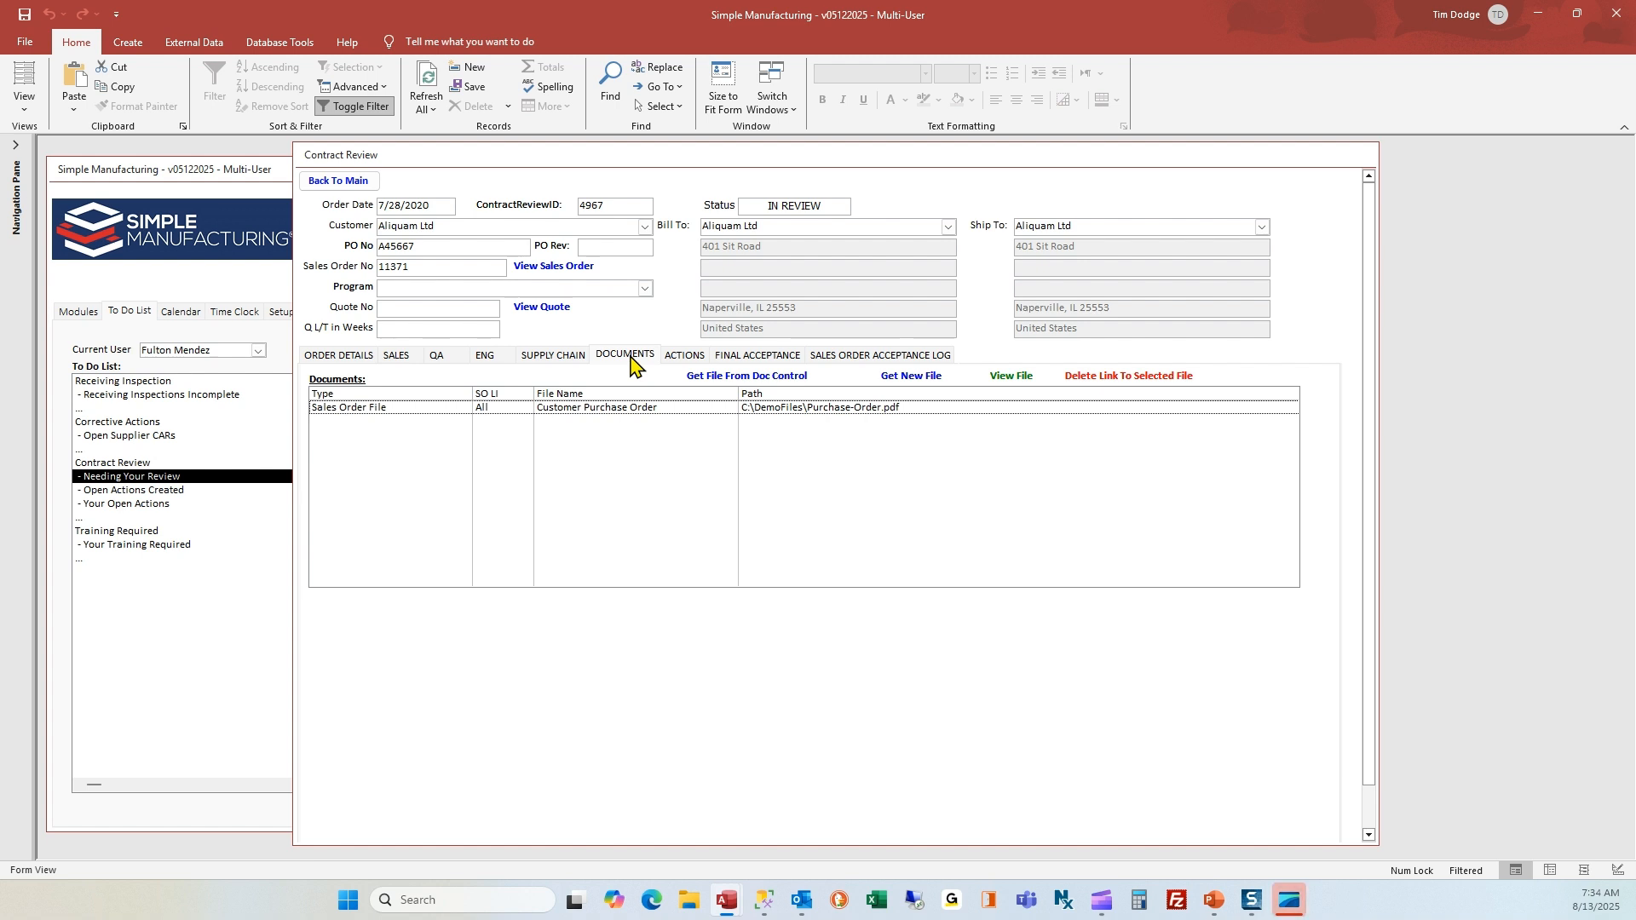
left_click(622, 413)
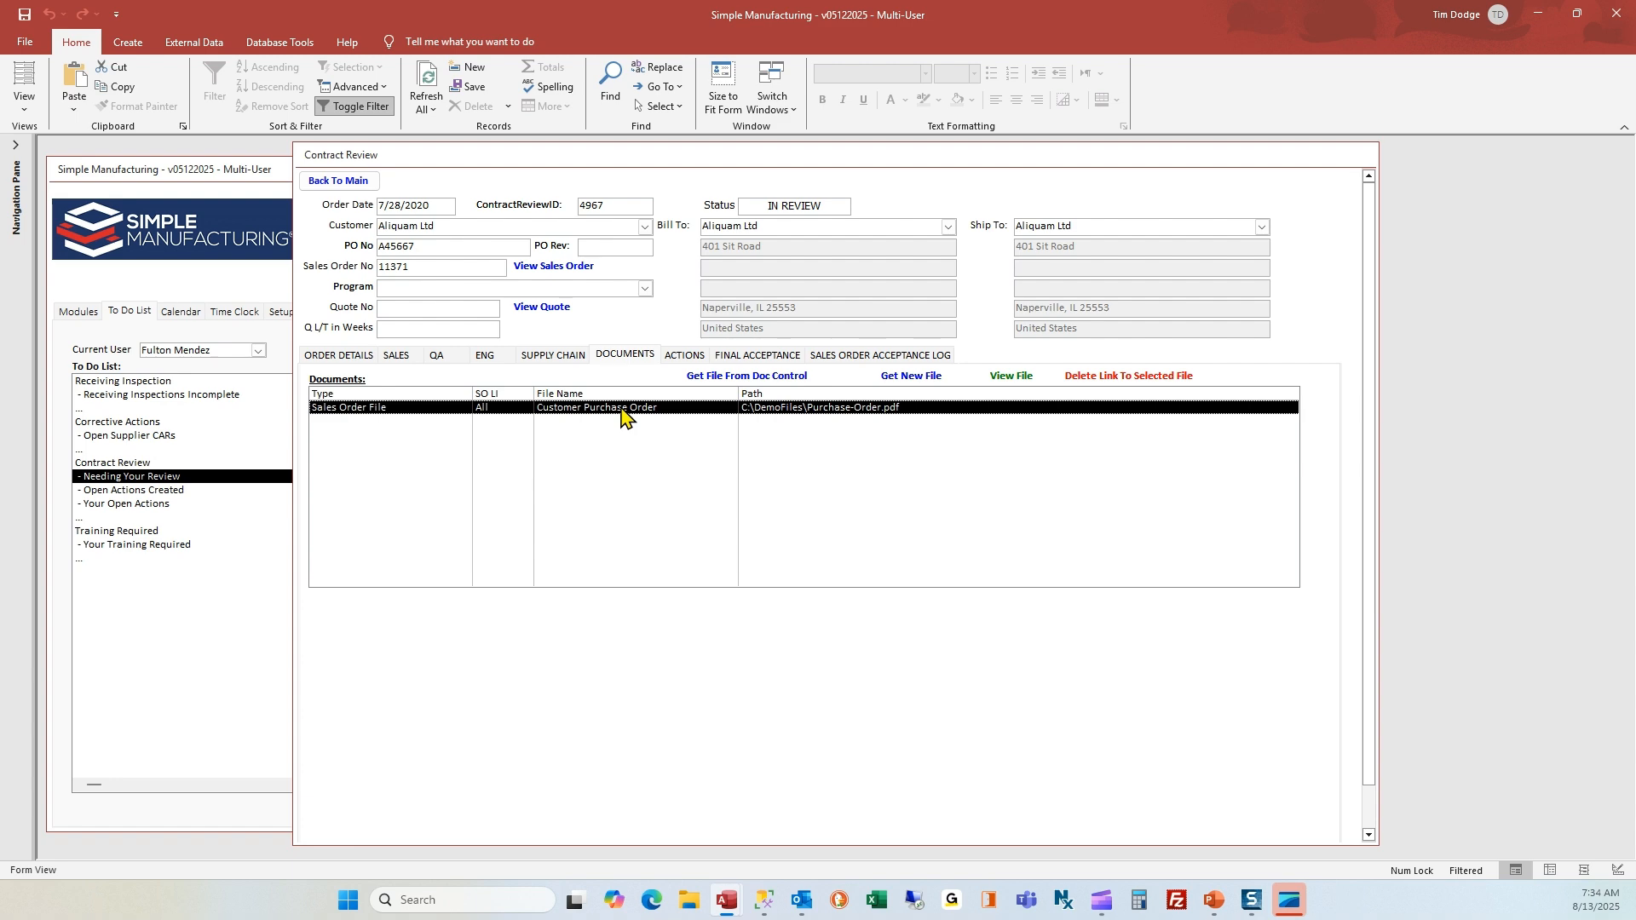
double_click(623, 415)
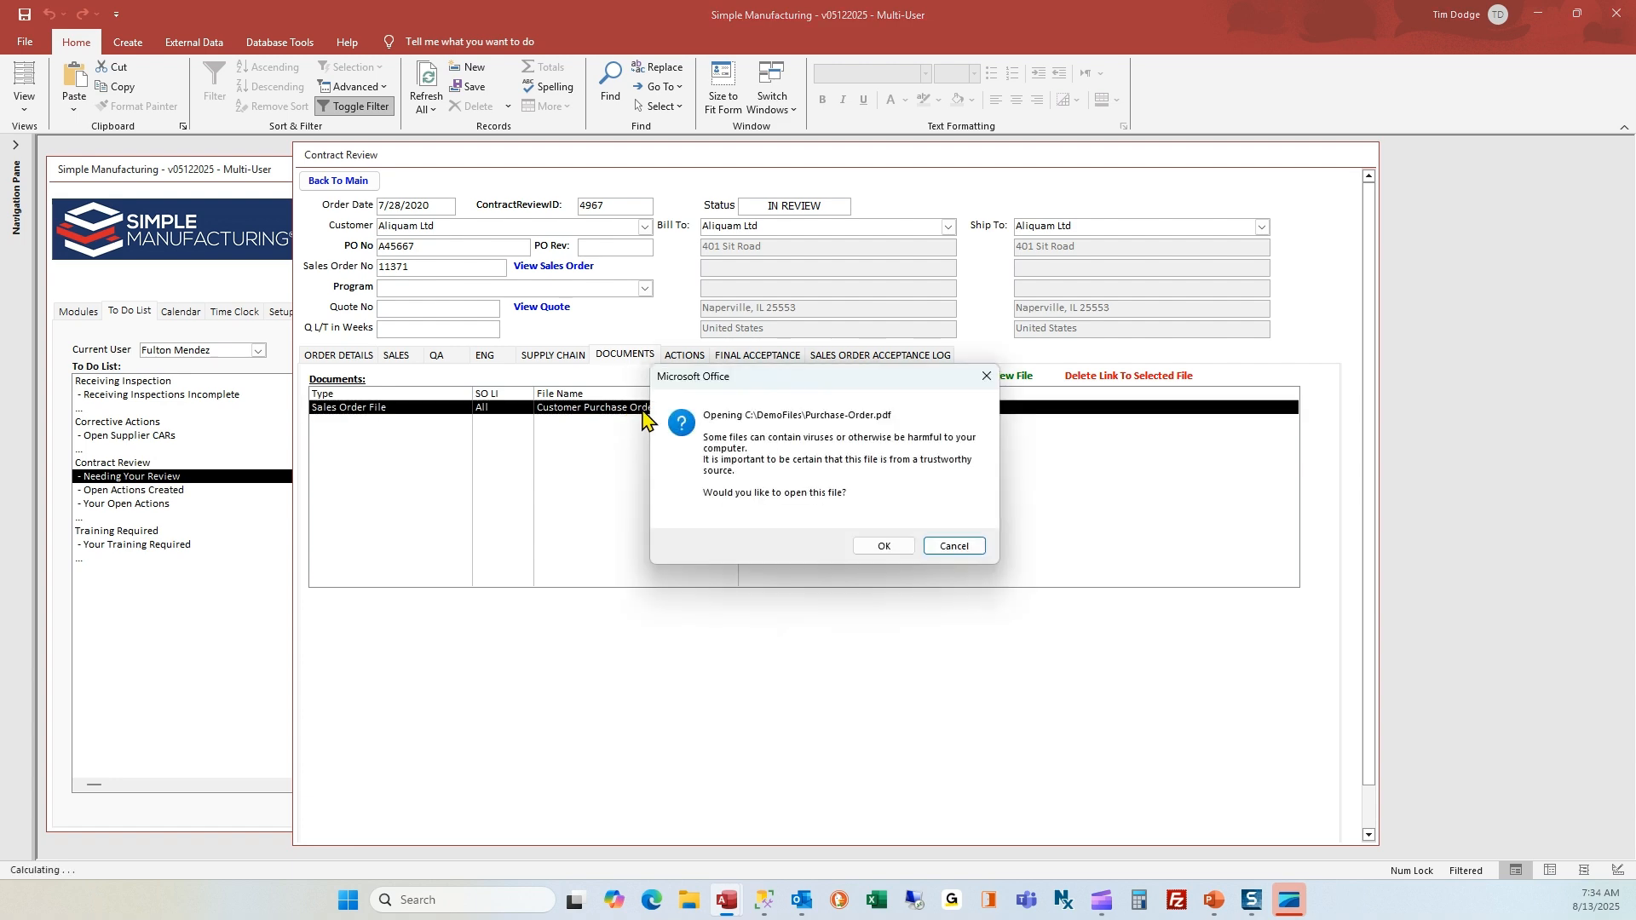
left_click(902, 550)
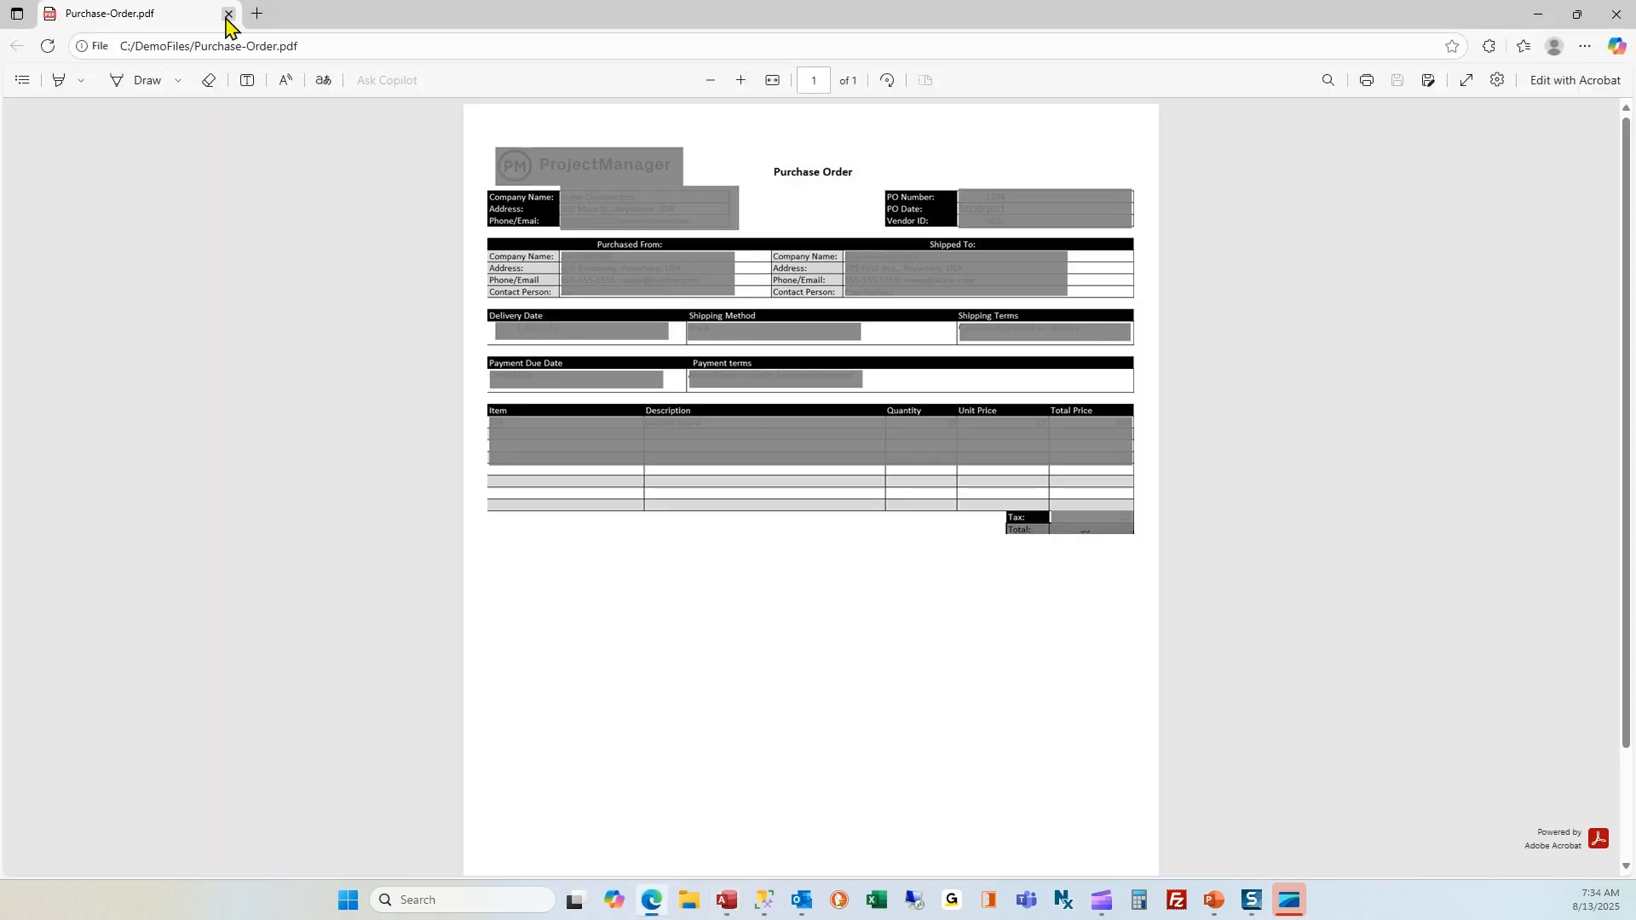
left_click(228, 14)
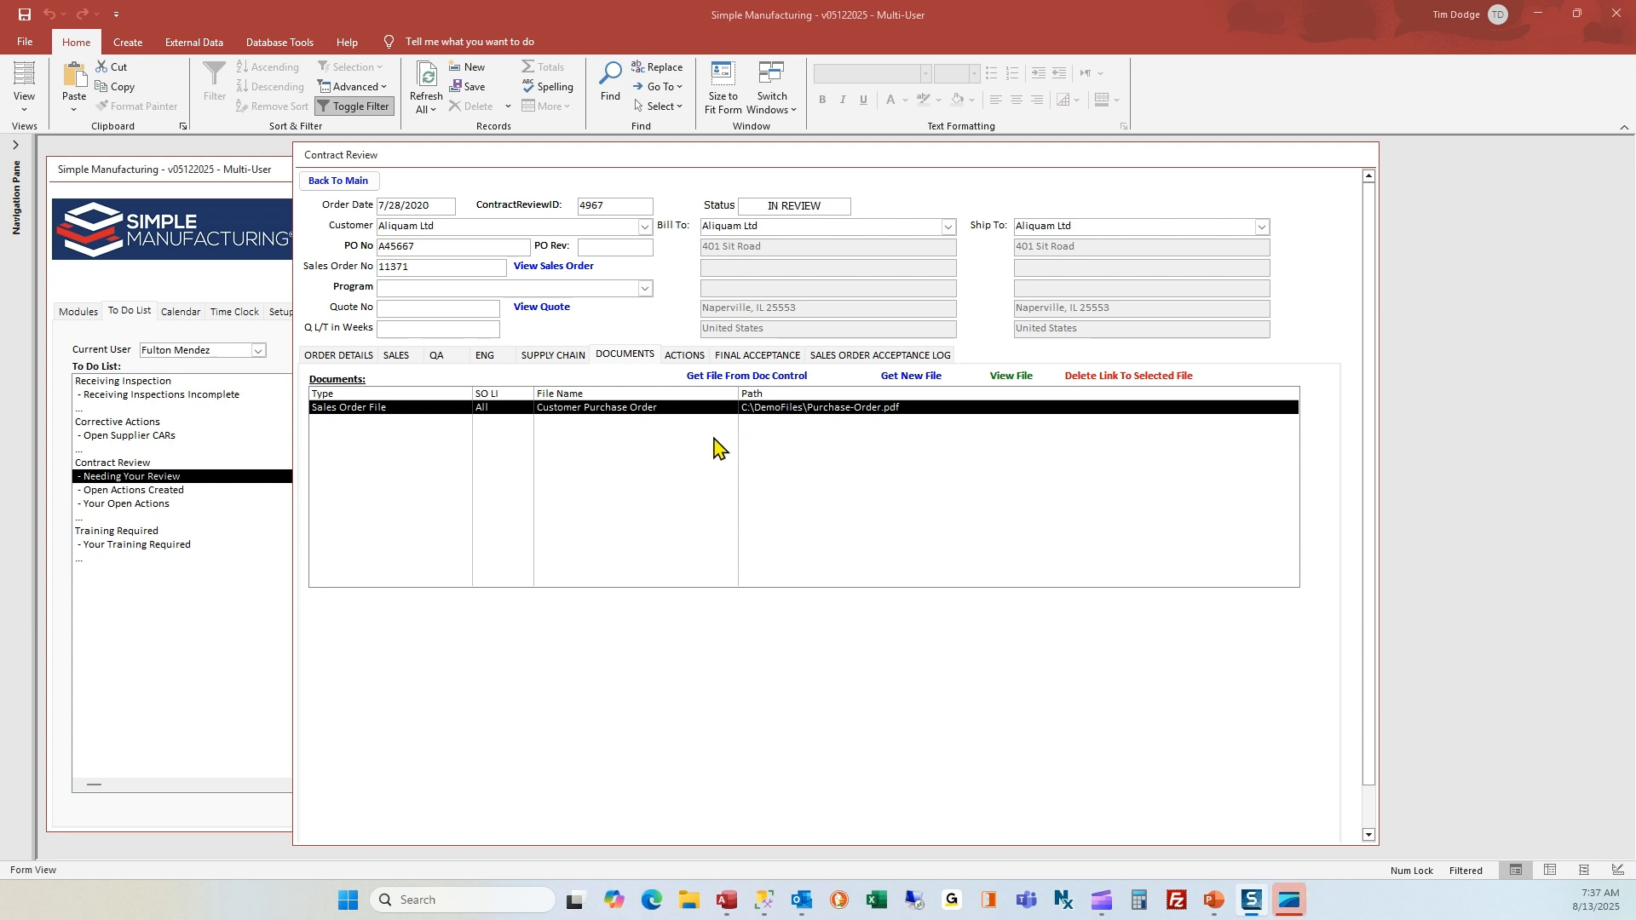
Examine the contract review's action plan, opening and saving the Sales action "Working on Long Term Agreement on this part number" without edits
left_click(691, 358)
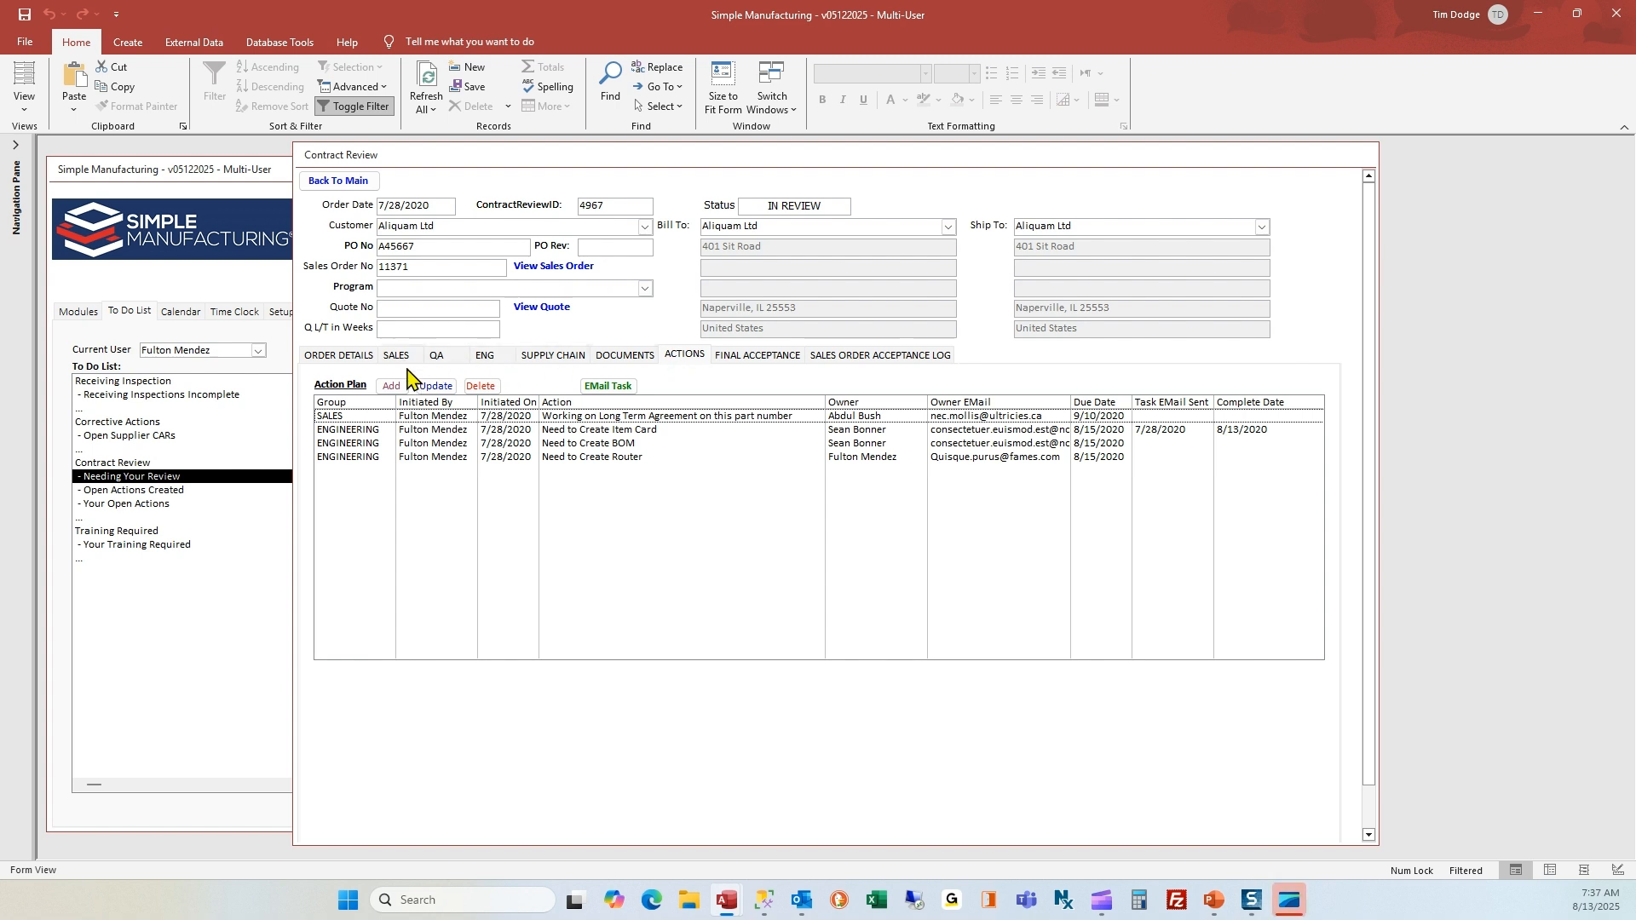
left_click(434, 435)
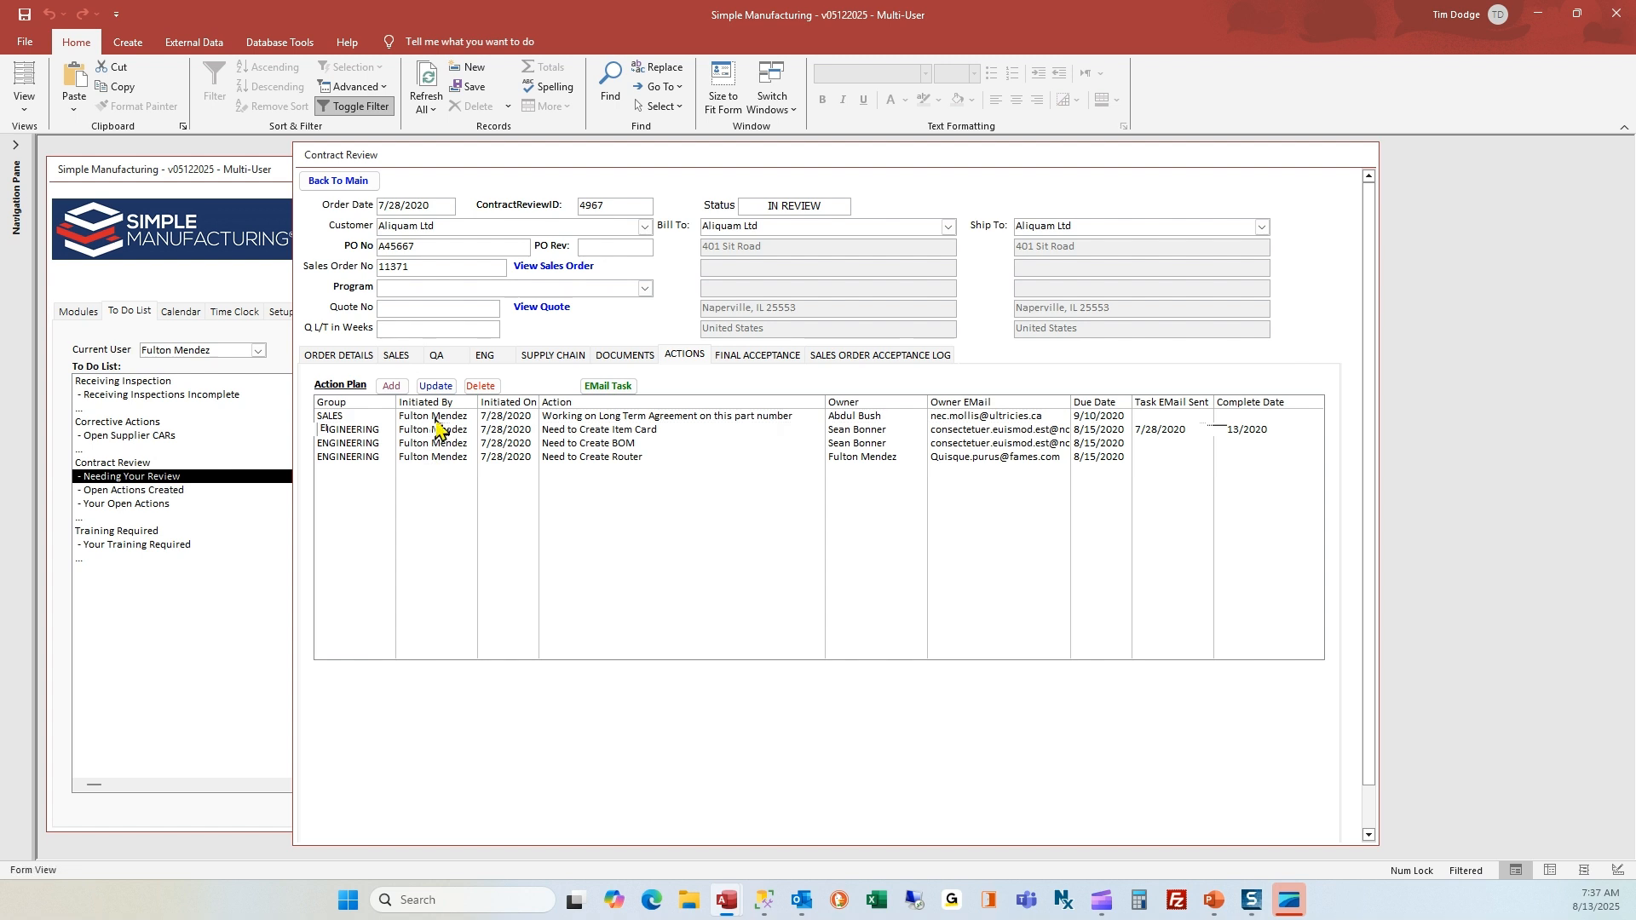
left_click(435, 417)
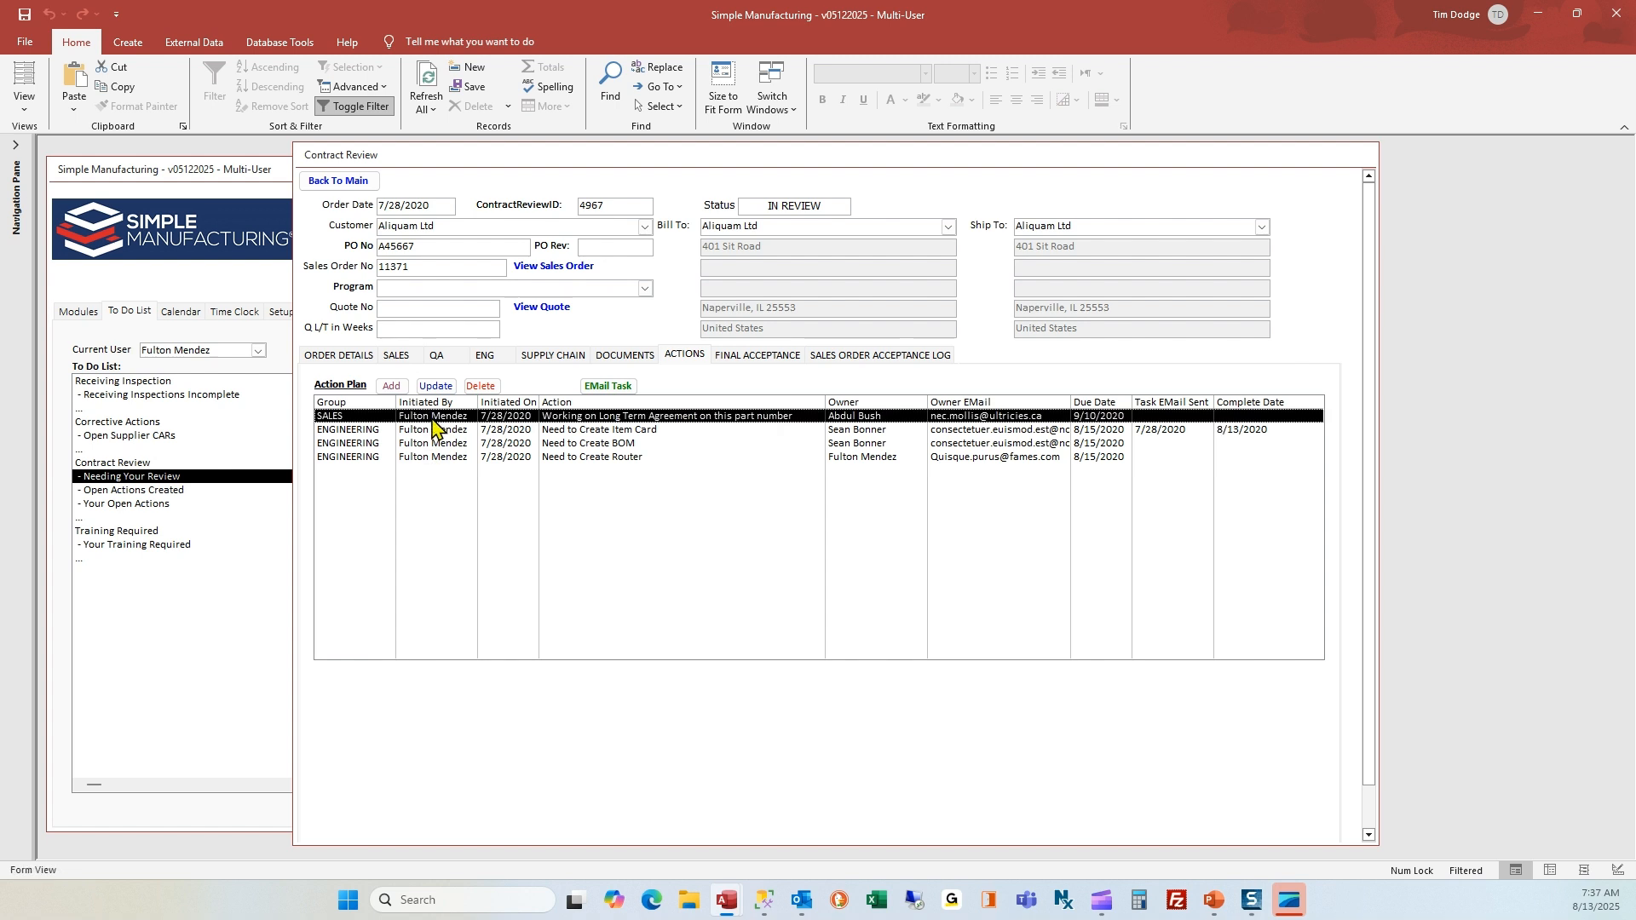
left_click(435, 386)
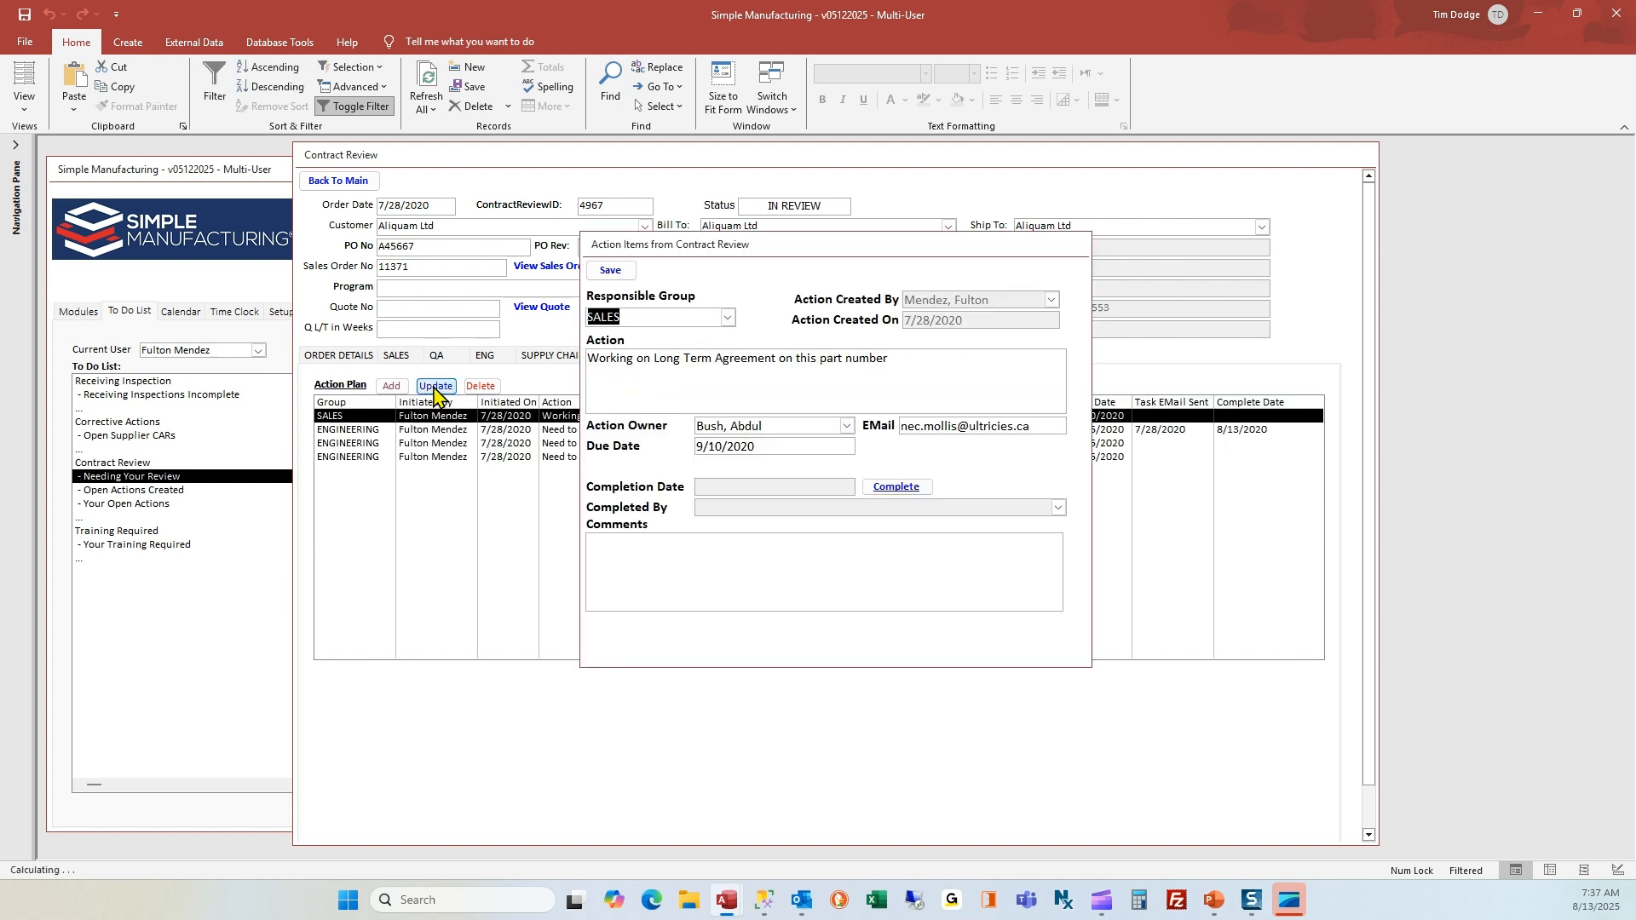
left_click(612, 271)
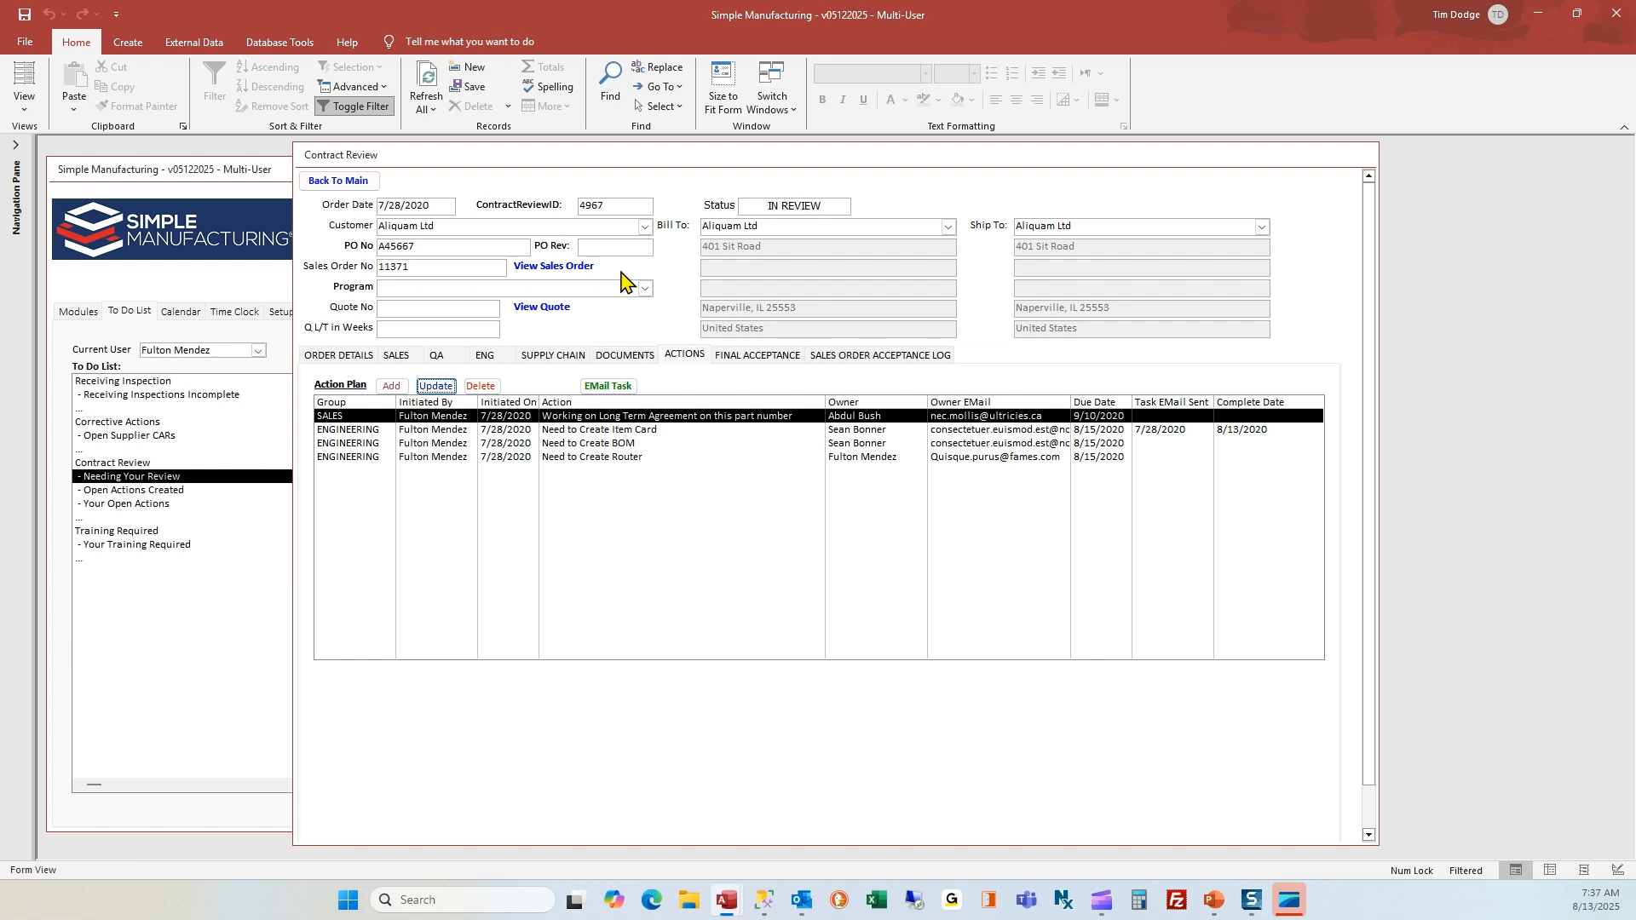
left_click(545, 430)
left_click(545, 444)
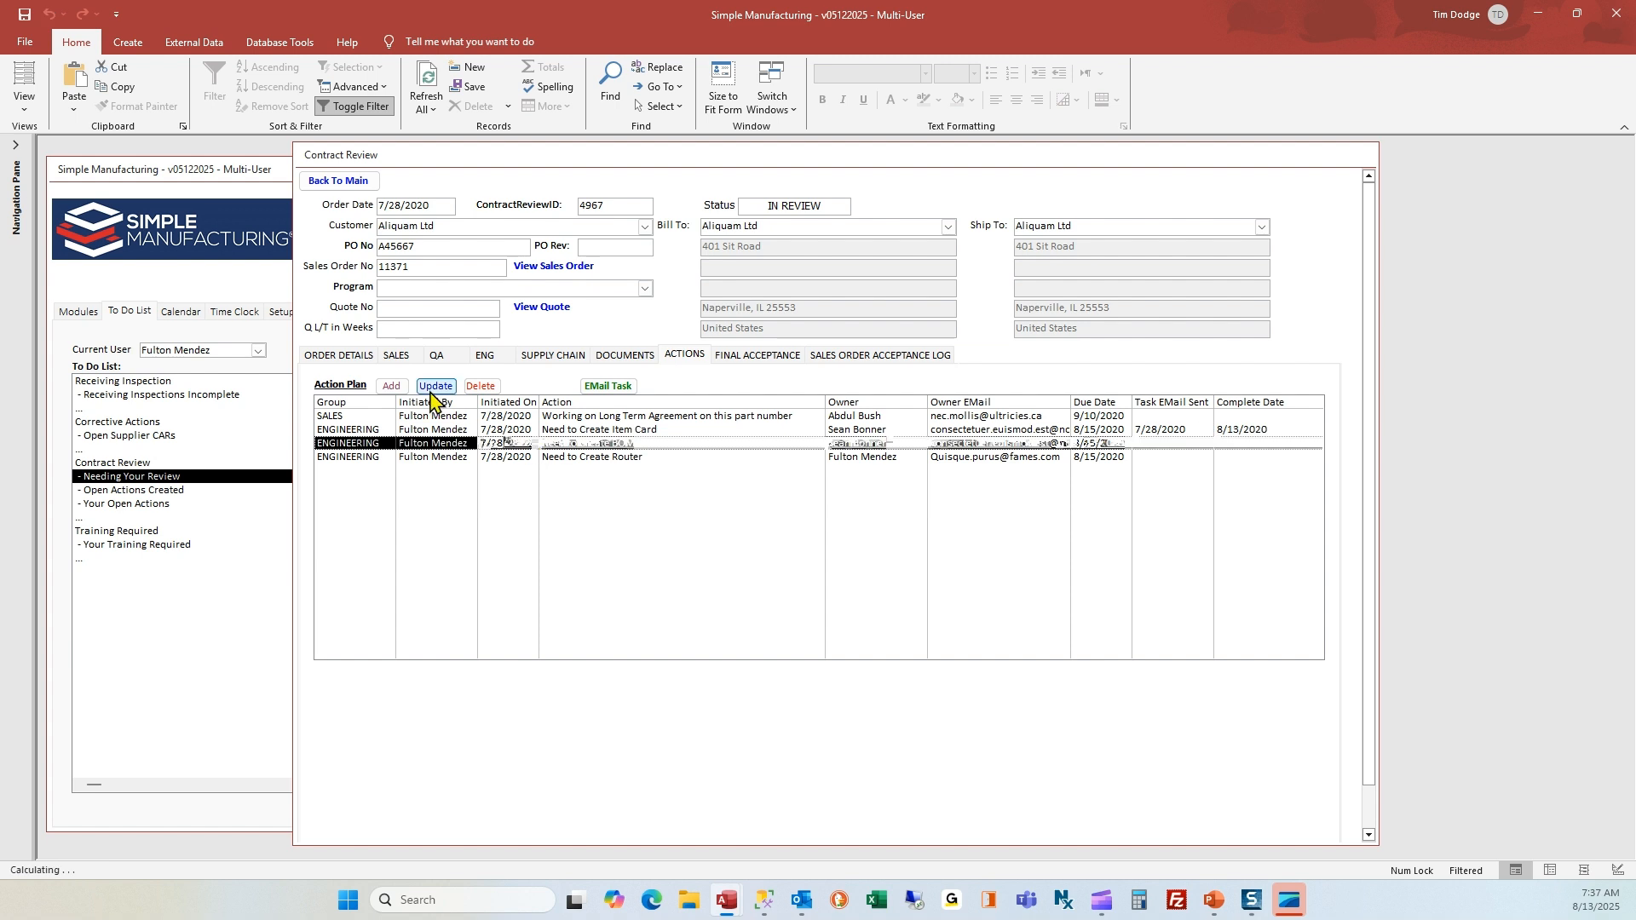
Check the option for adding an action in the Sales, QA, Engineering and Supply Chain sections
left_click(399, 358)
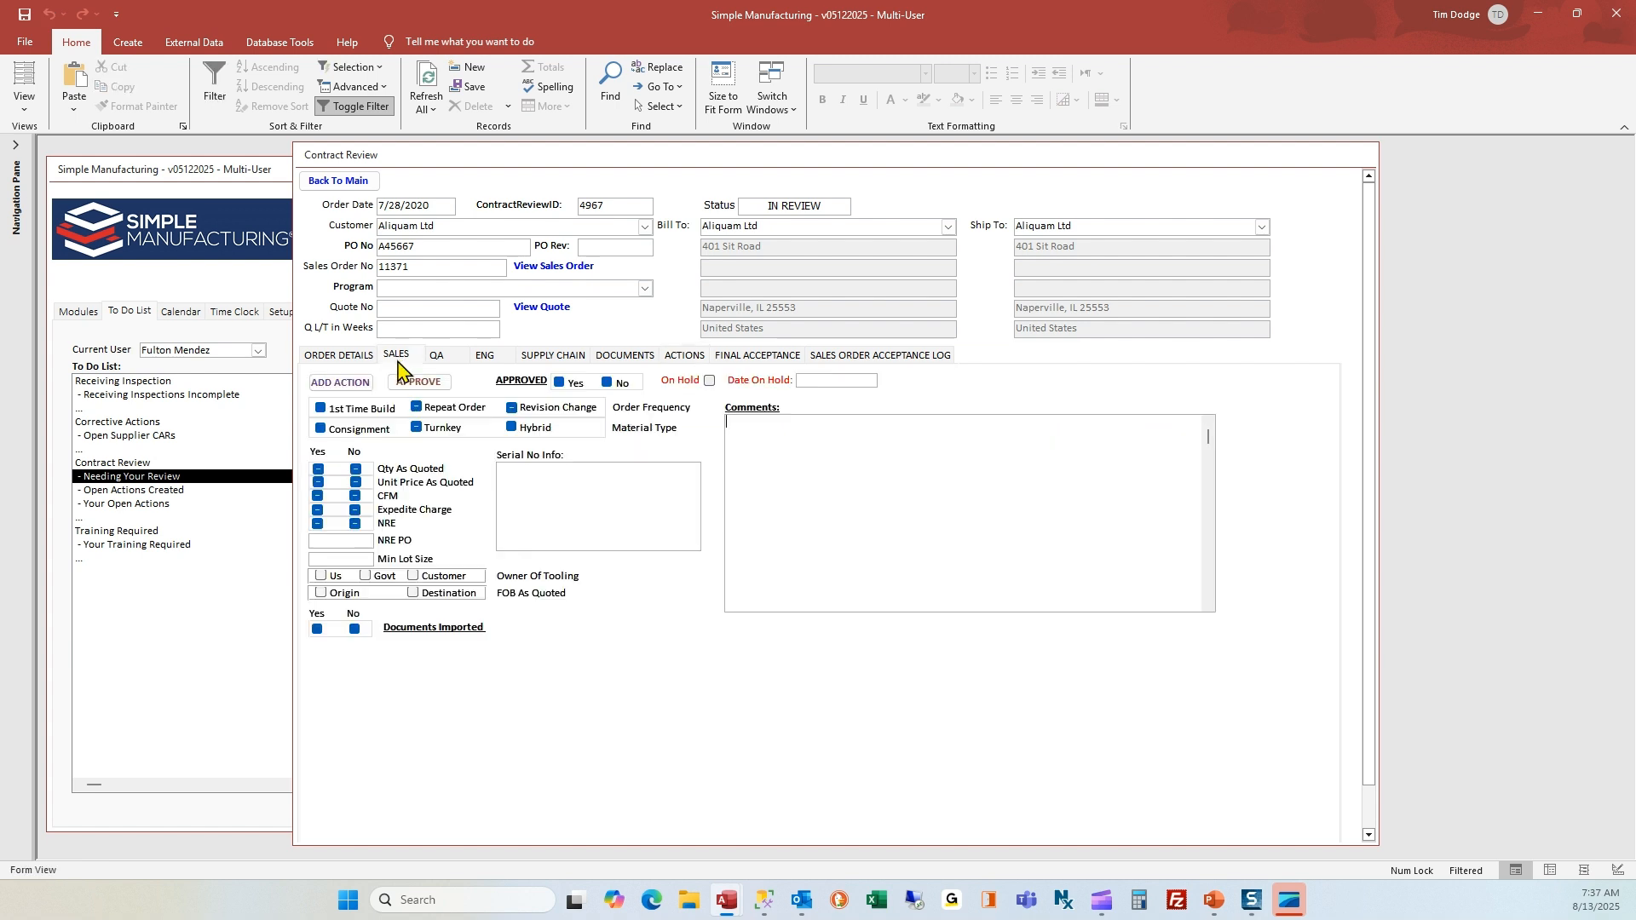
left_click(439, 352)
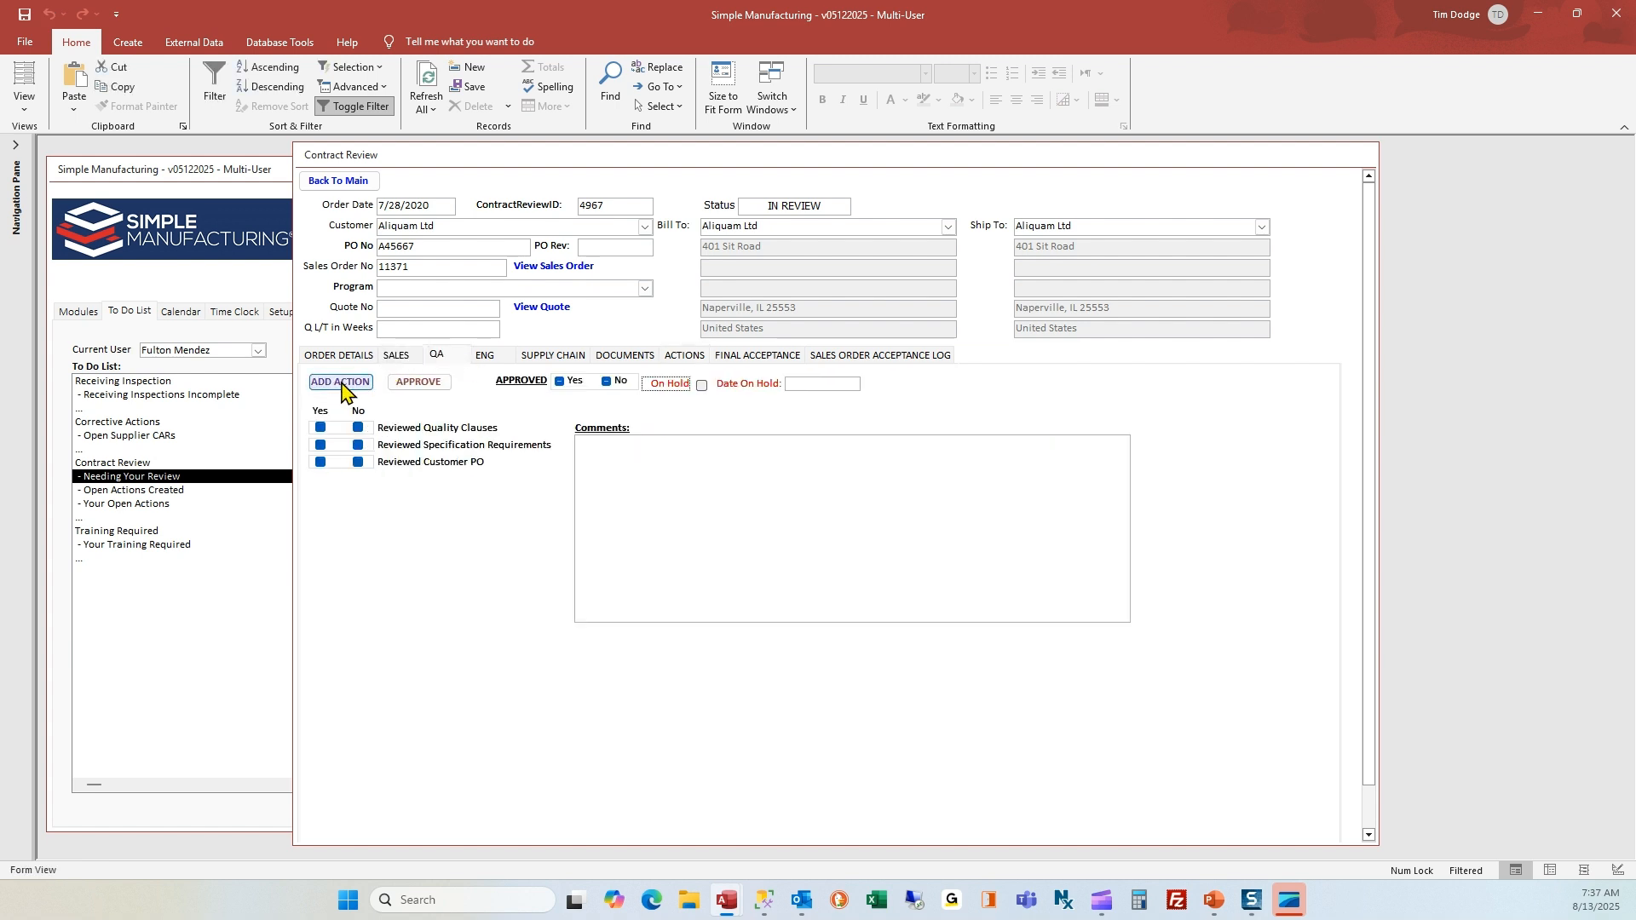
left_click(484, 356)
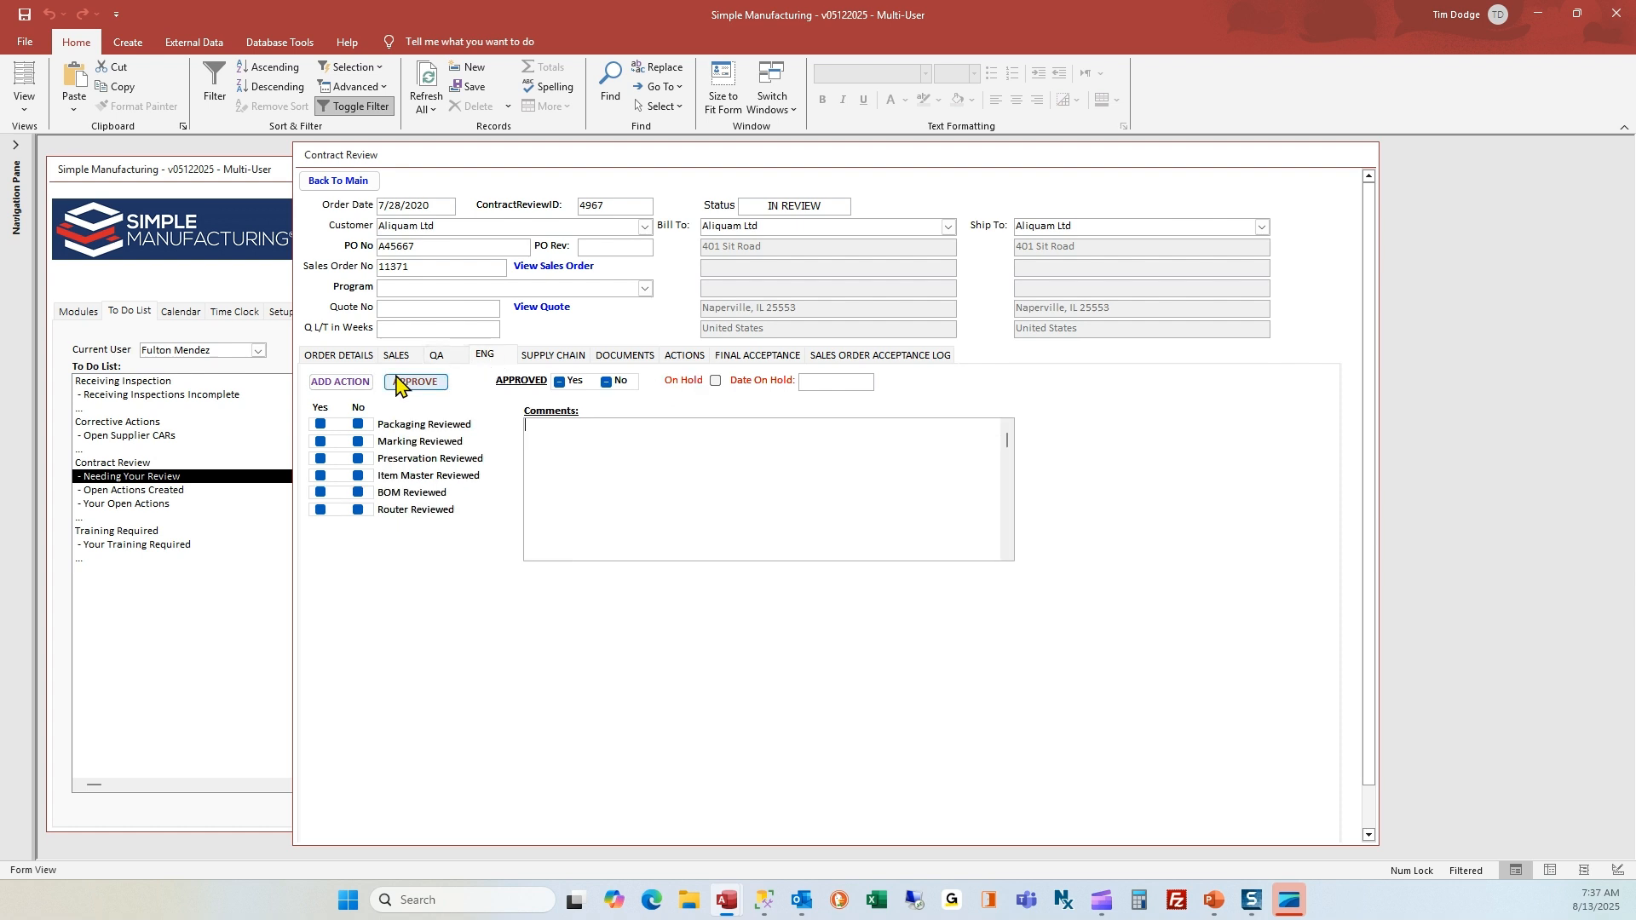
left_click(553, 355)
Return to the to-do list and display the contract review's Open Actions Created and Your Open Actions
left_click(345, 181)
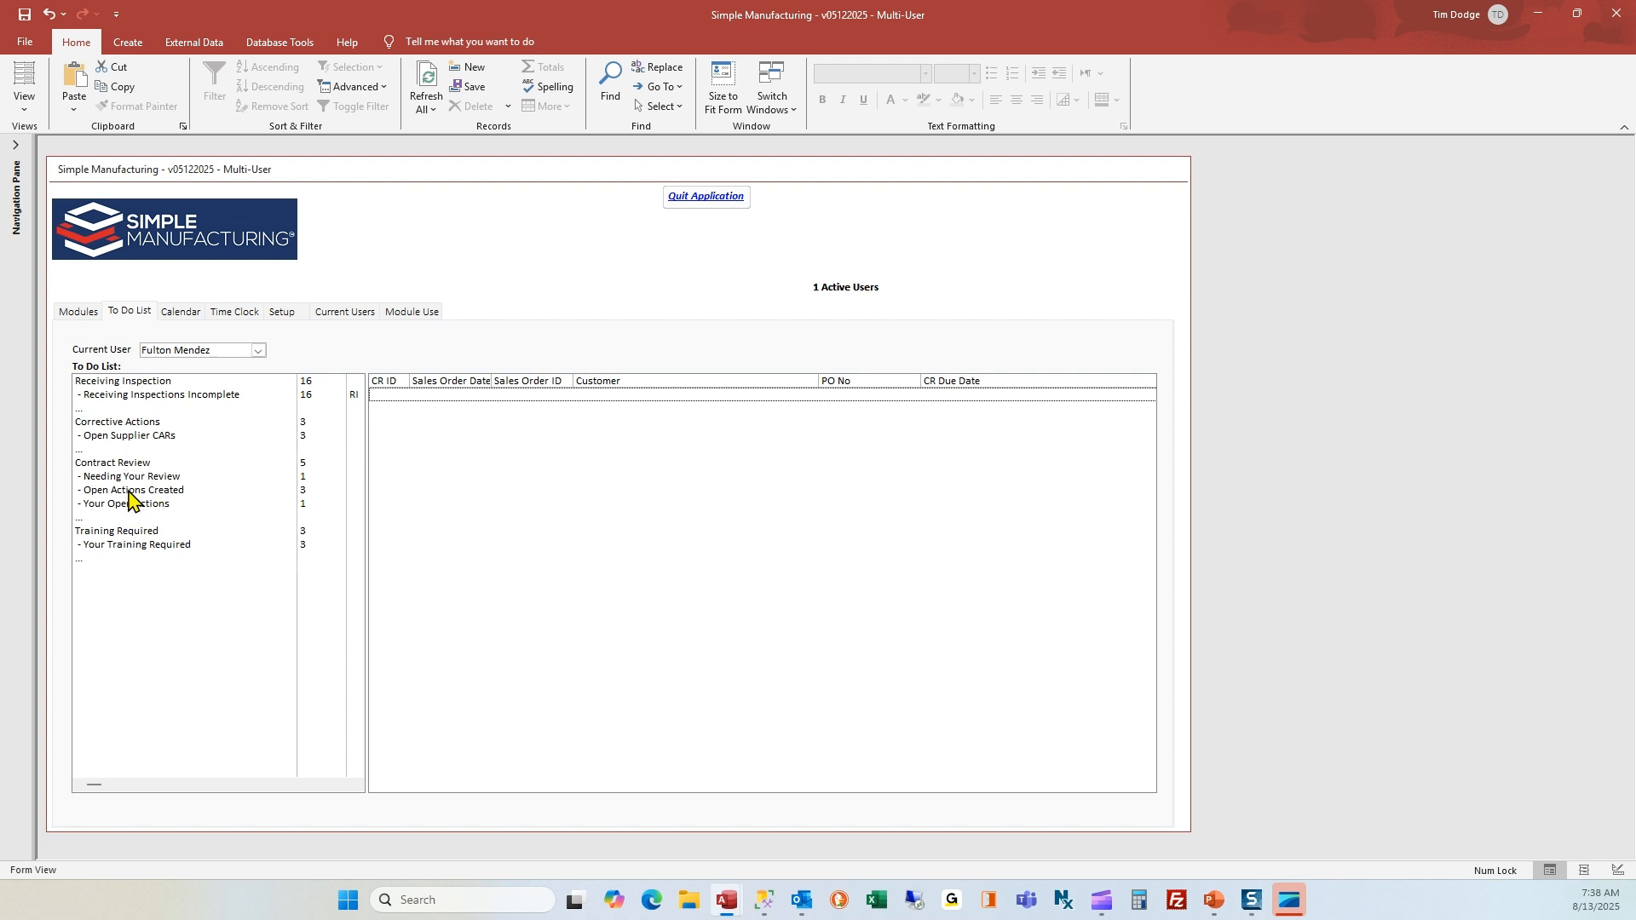
left_click(133, 494)
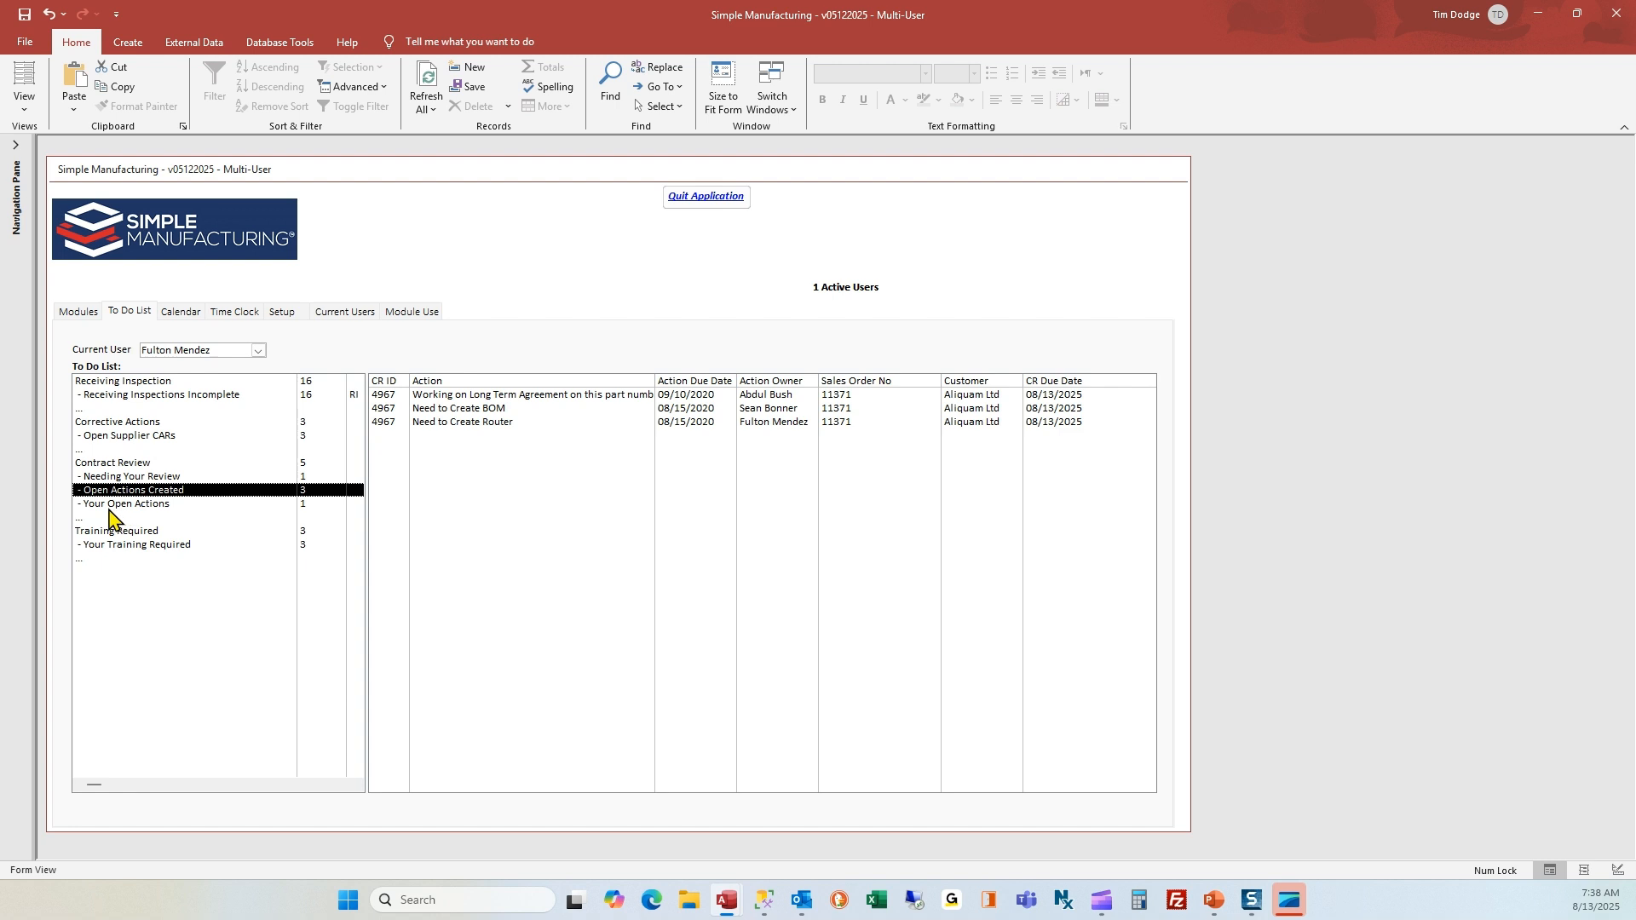
left_click(112, 505)
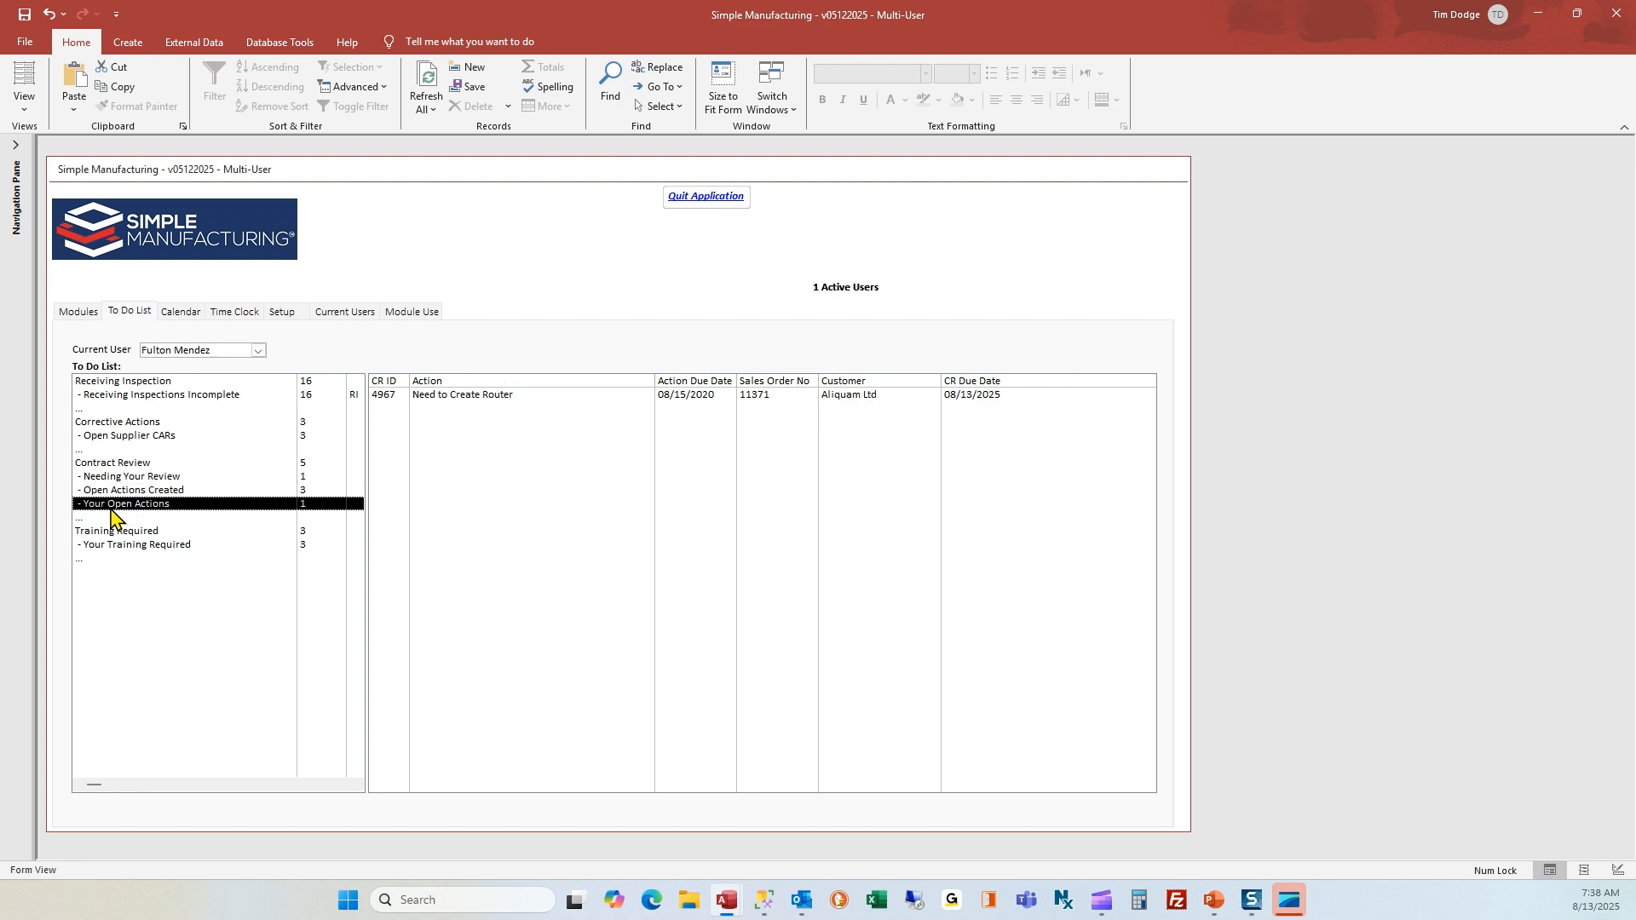
Open the contract review from the "Need to Create Router" action, prepare the task email for "Need to Create BOM", and close the Outlook task unsaved
double_click(426, 397)
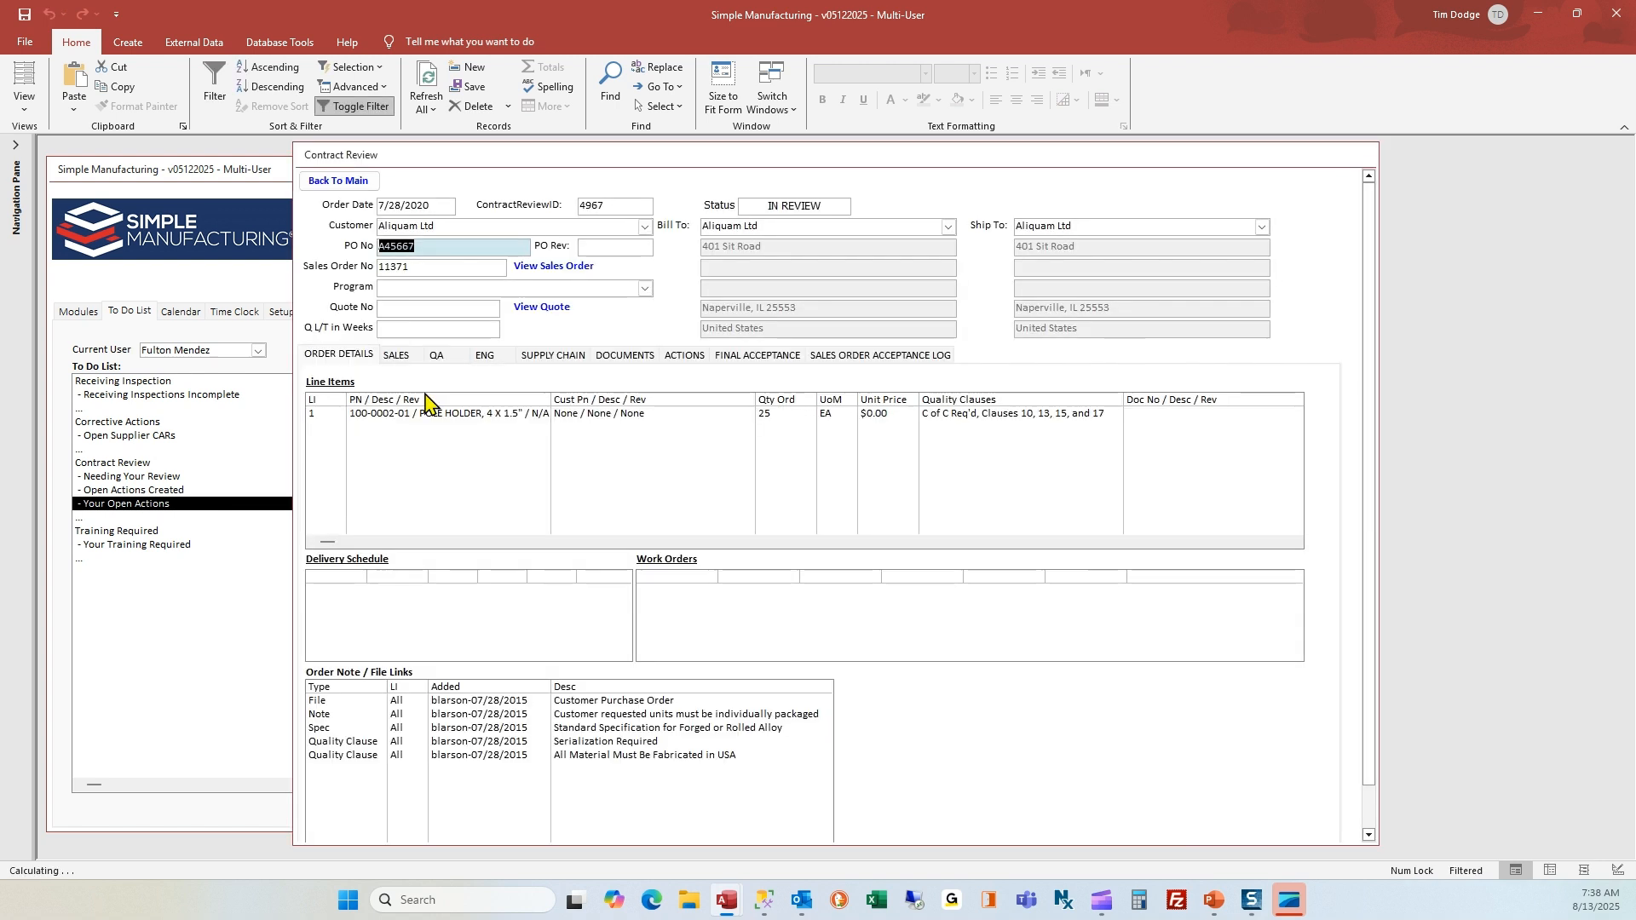
left_click(690, 358)
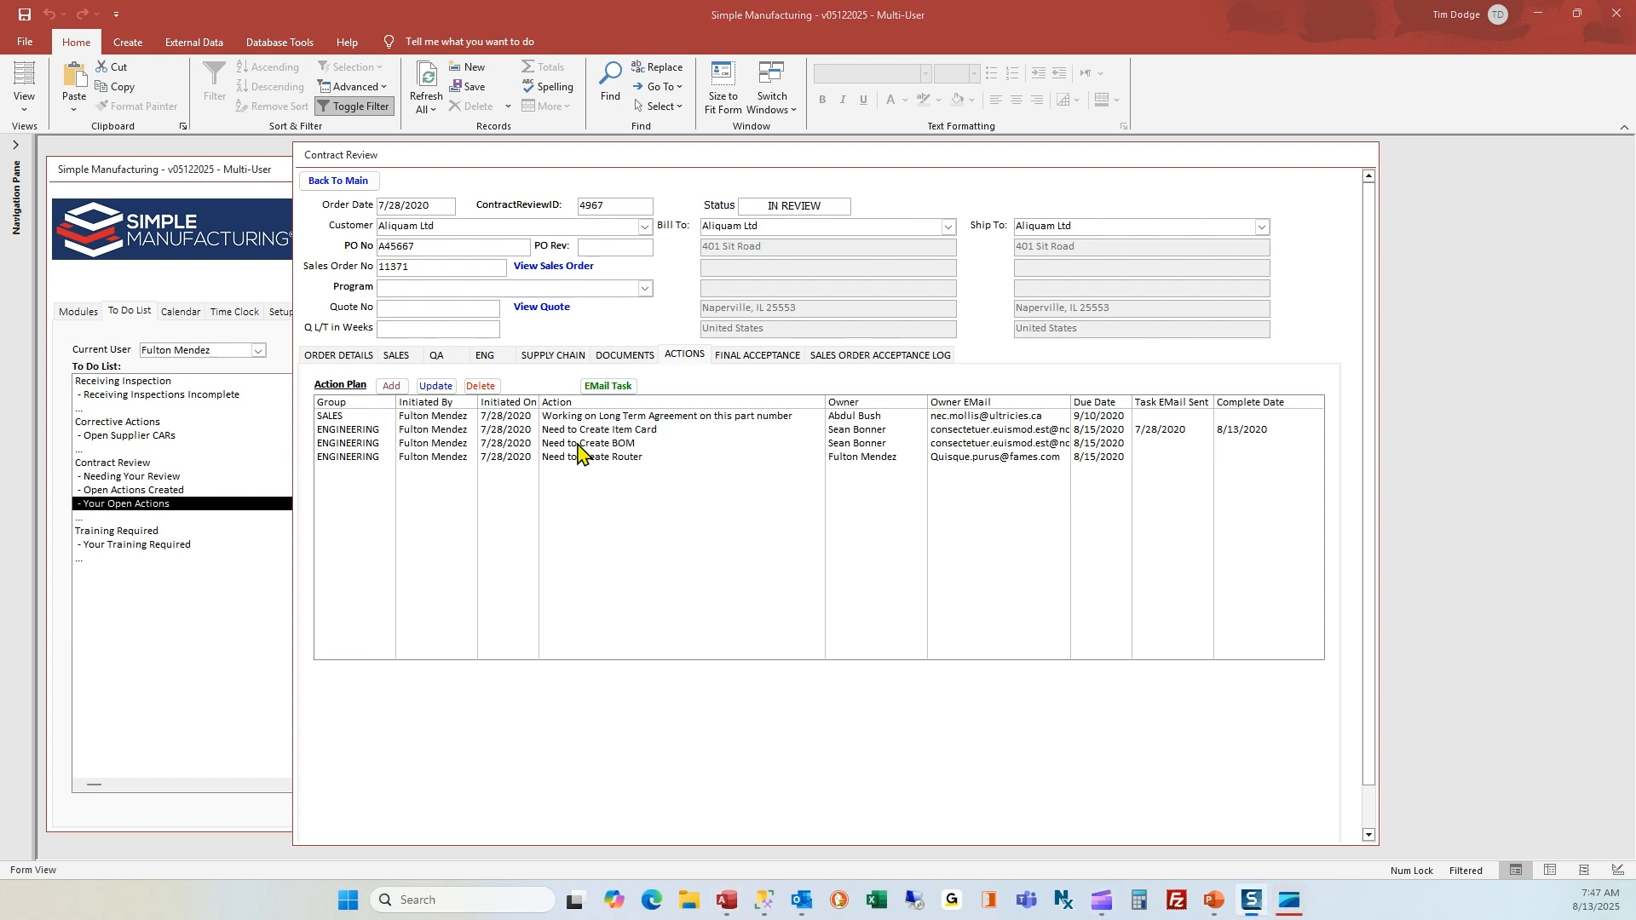
left_click(587, 444)
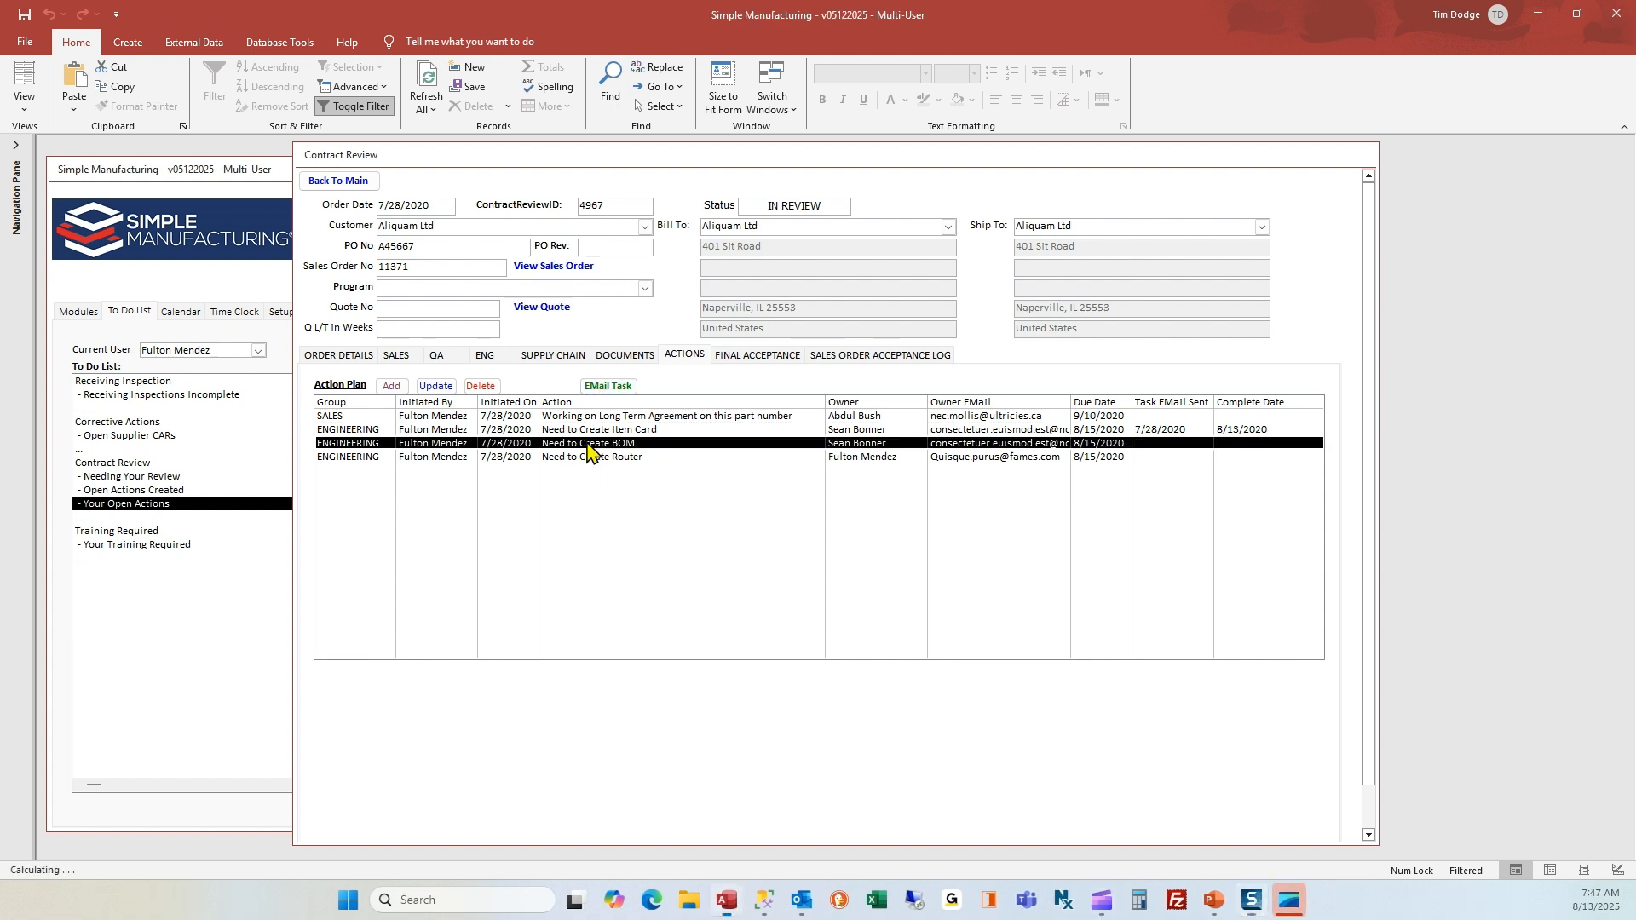
left_click(616, 386)
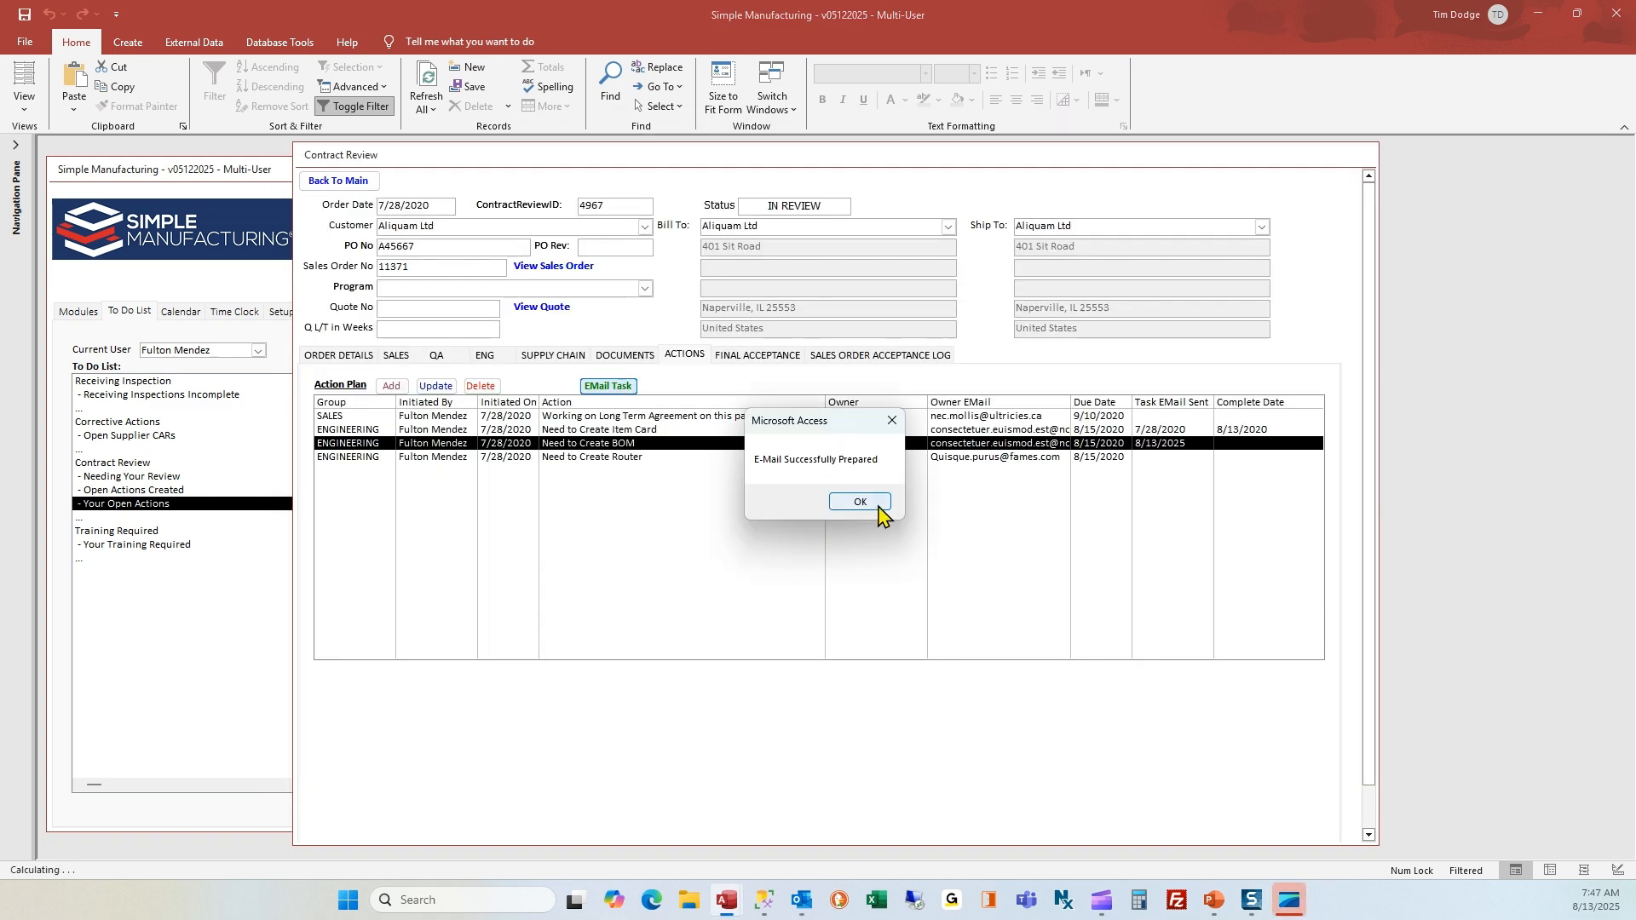
left_click(878, 504)
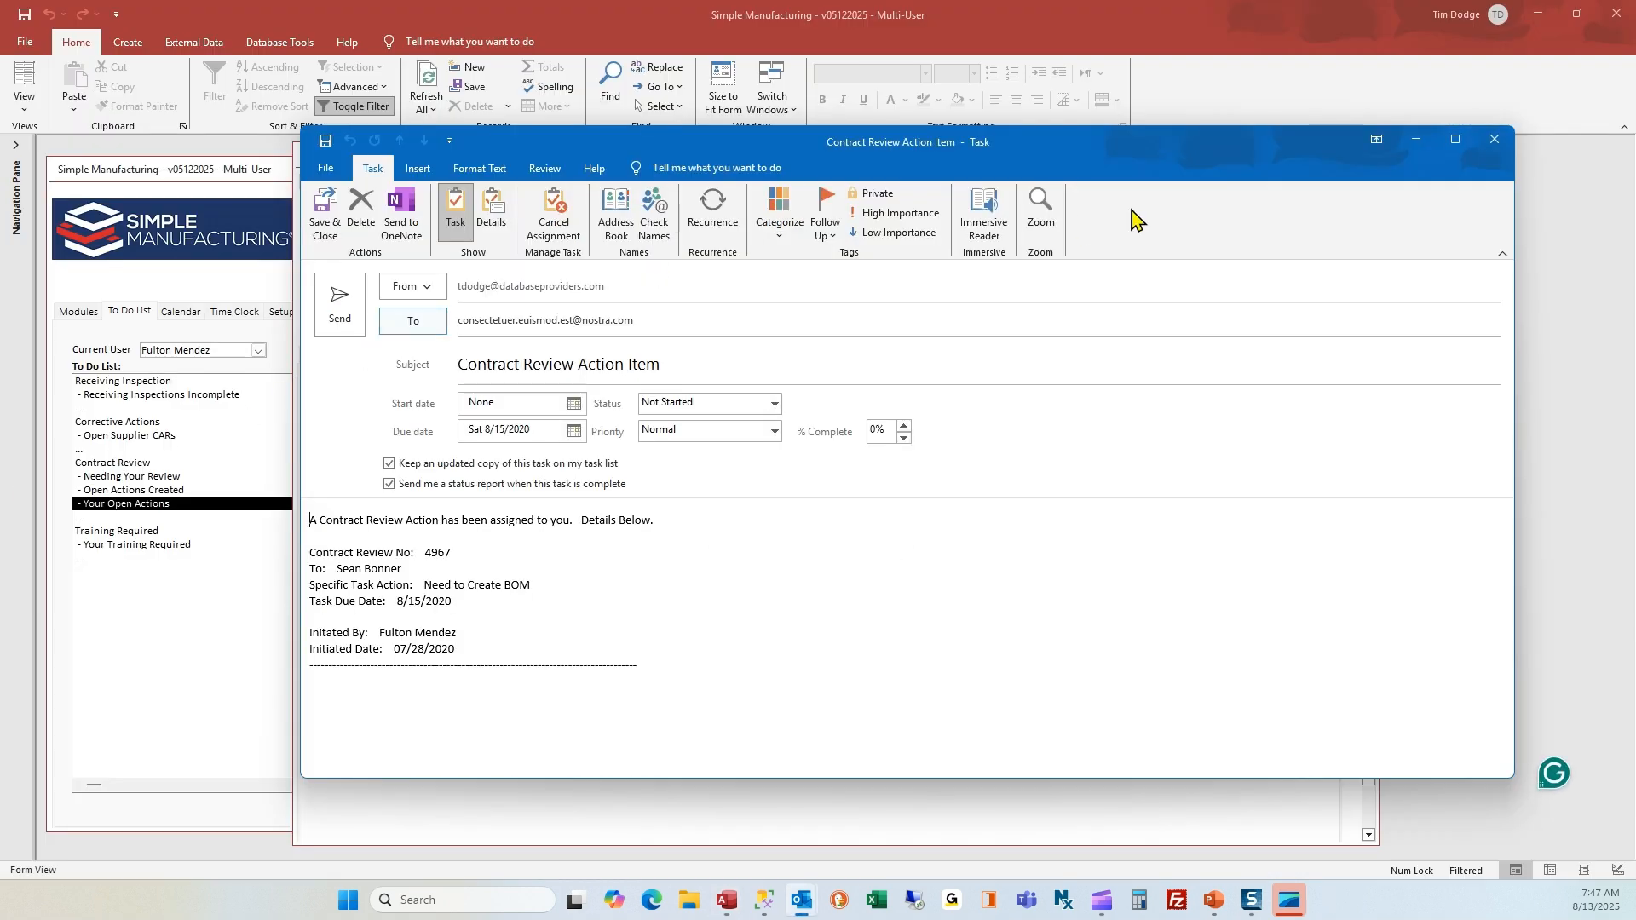
left_click(1495, 139)
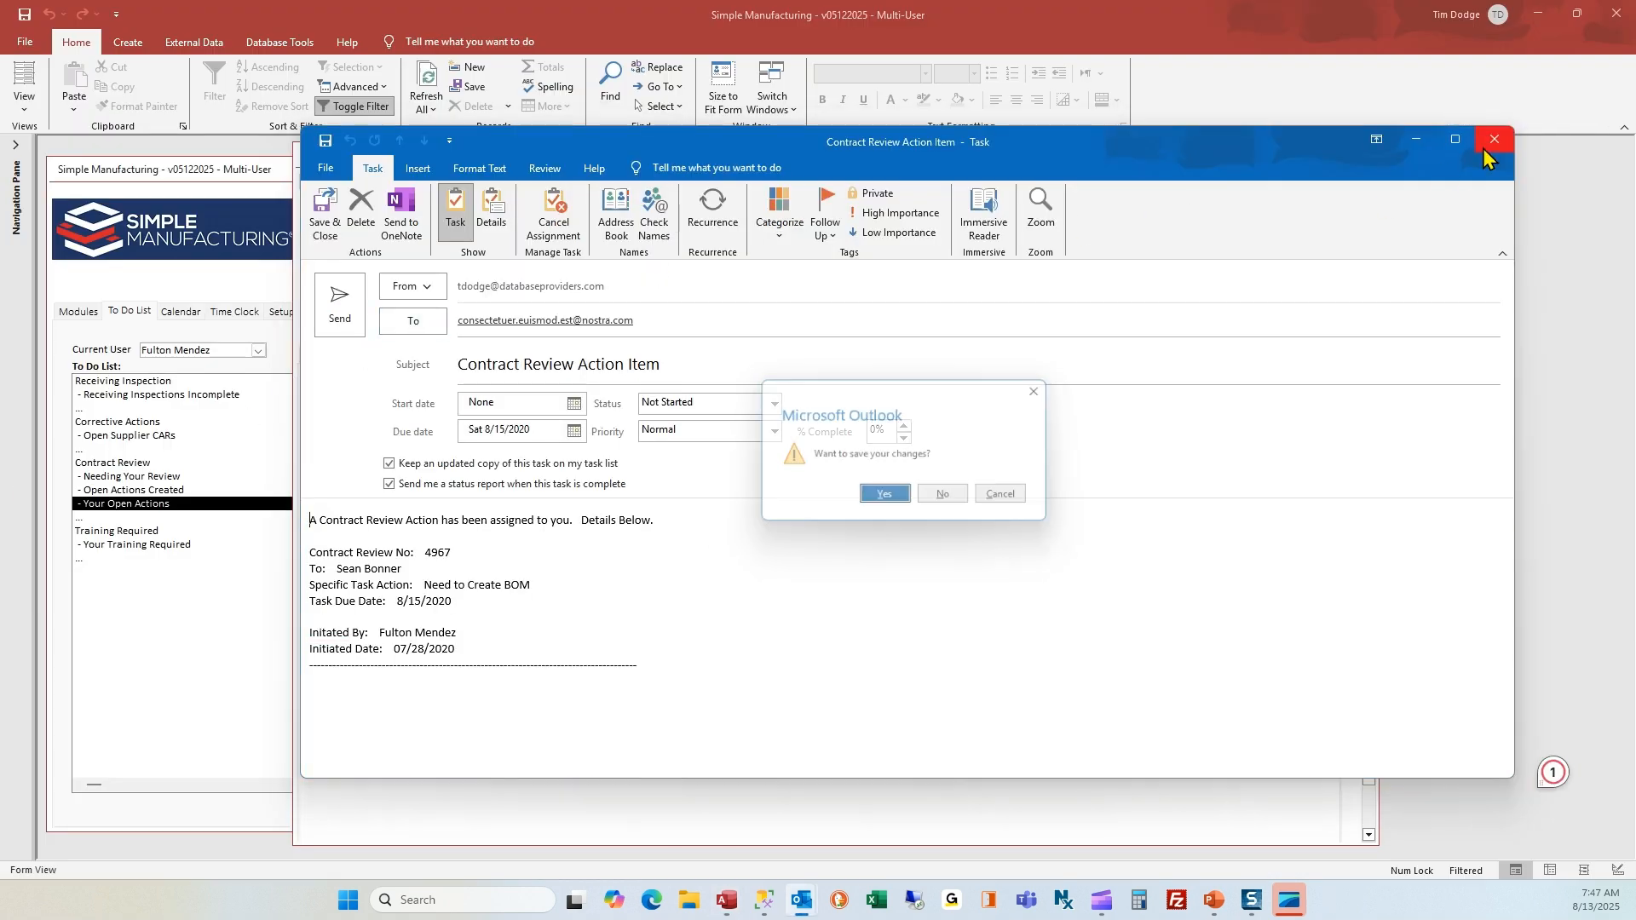
left_click(949, 499)
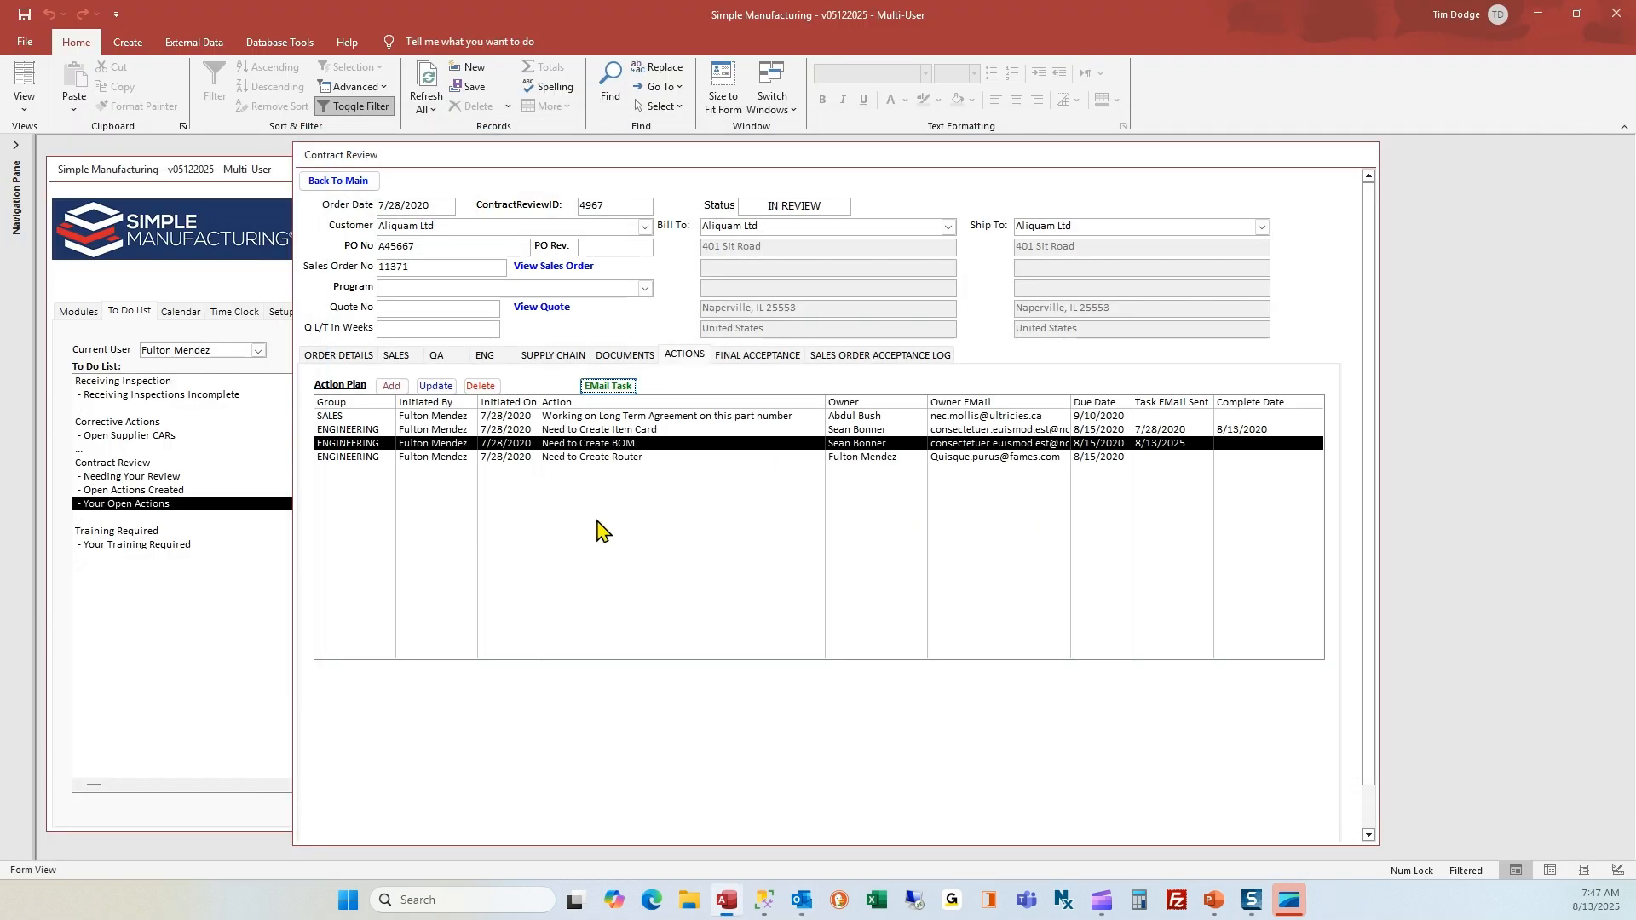
Mark the "Need to Create BOM" engineering action as complete and save it
left_click(436, 388)
left_click(883, 489)
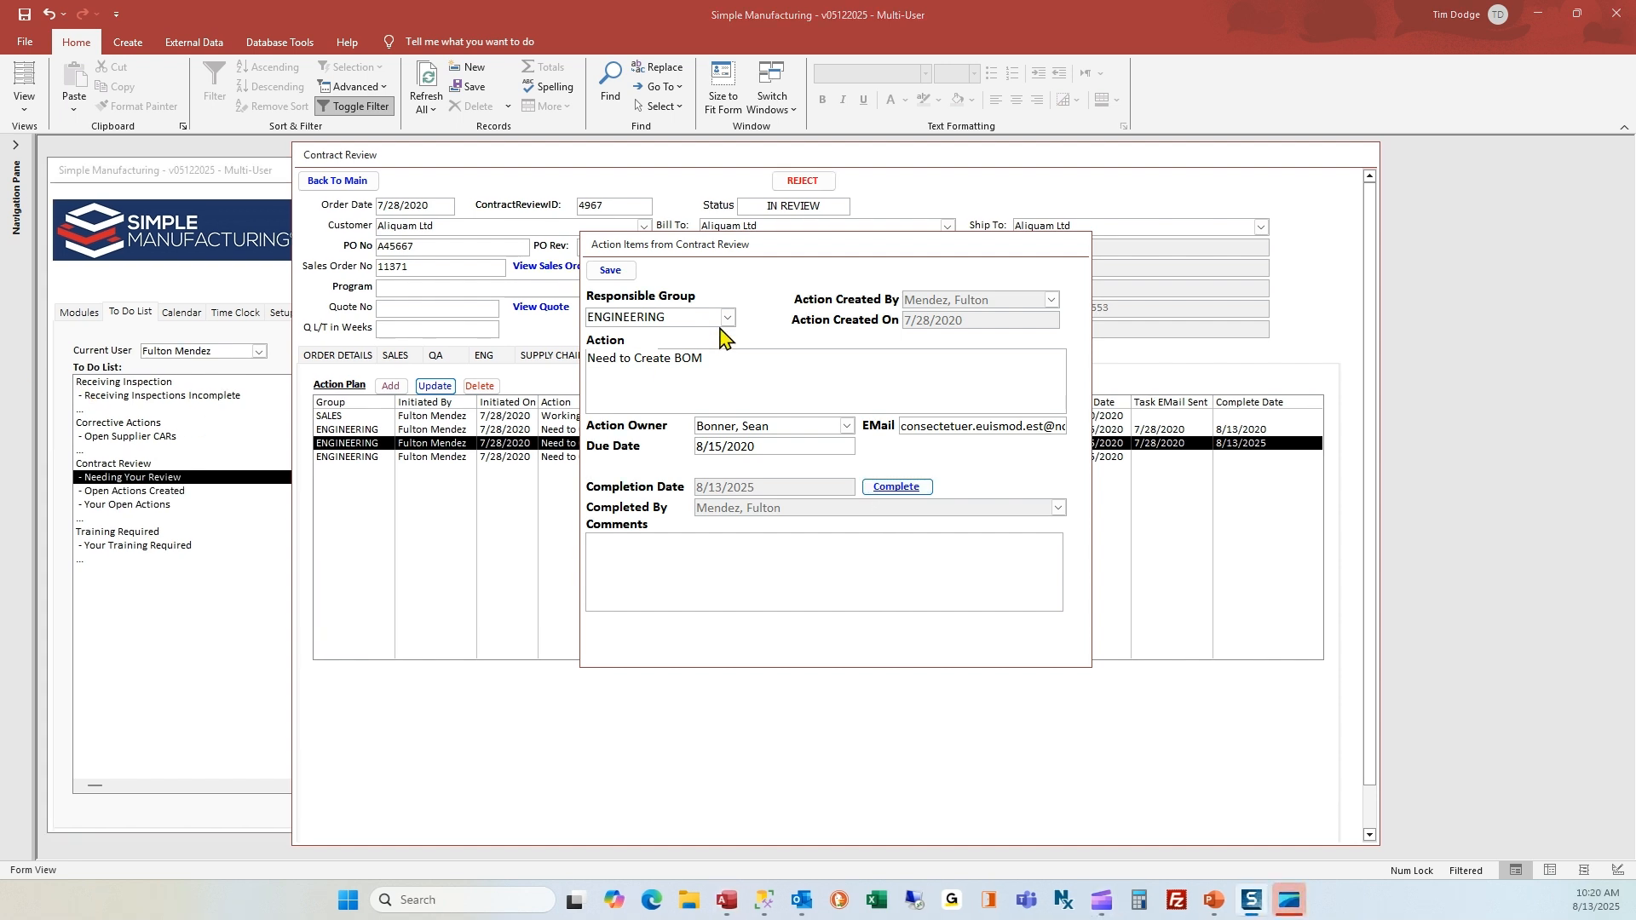
left_click(611, 271)
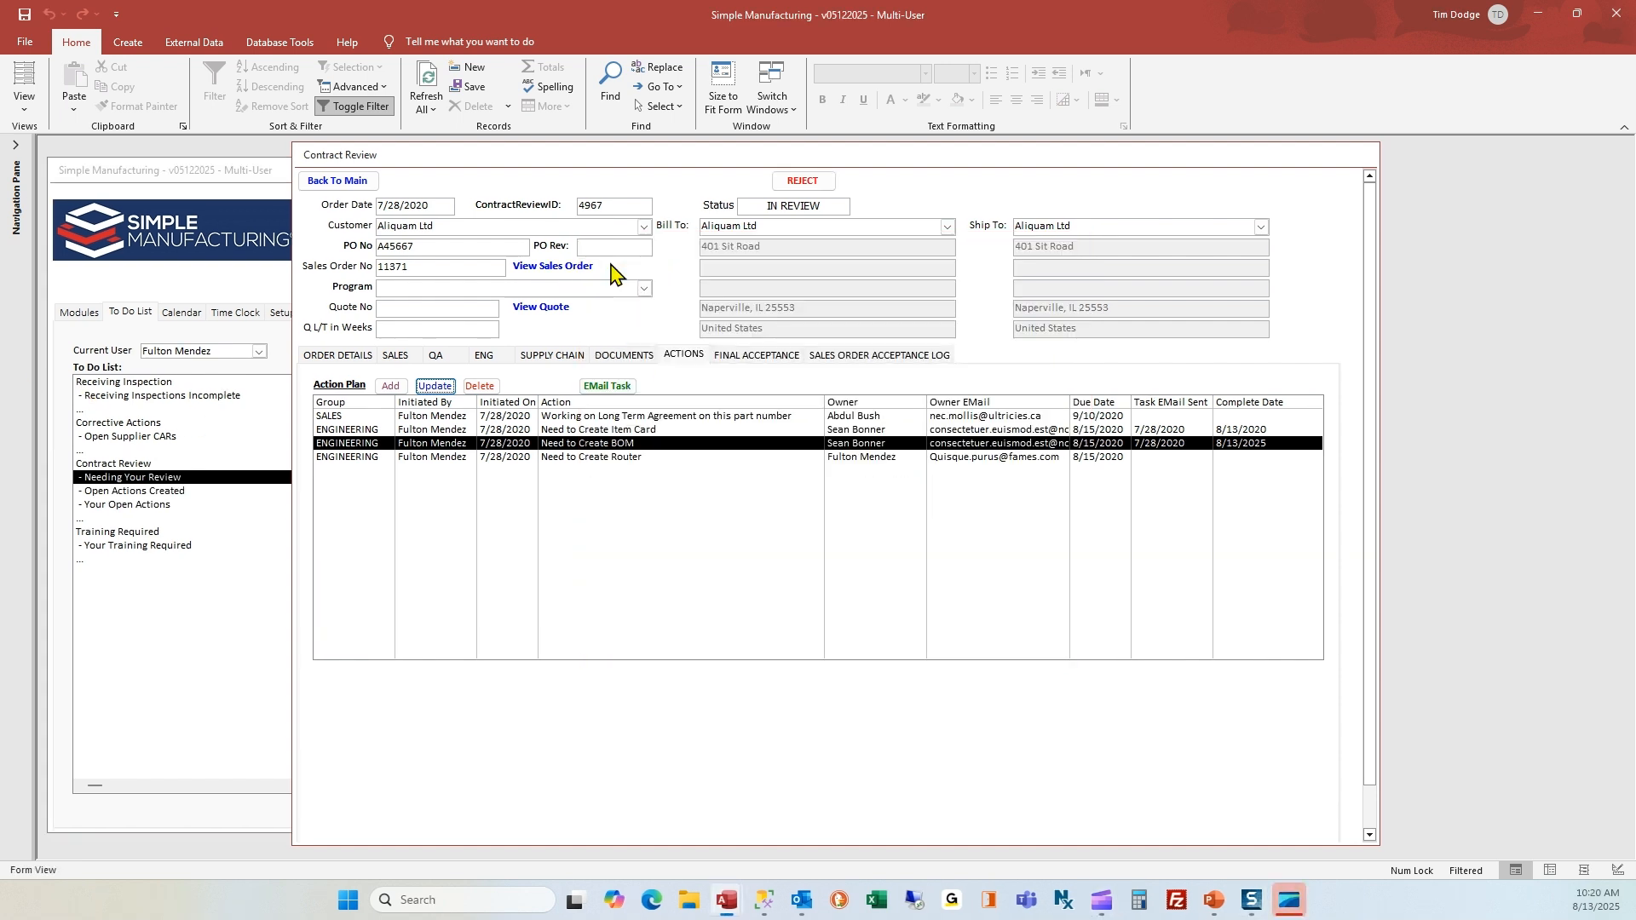
Approve the Sales section of the contract review and check its completion entry in the Sales Order Acceptance Log
left_click(395, 358)
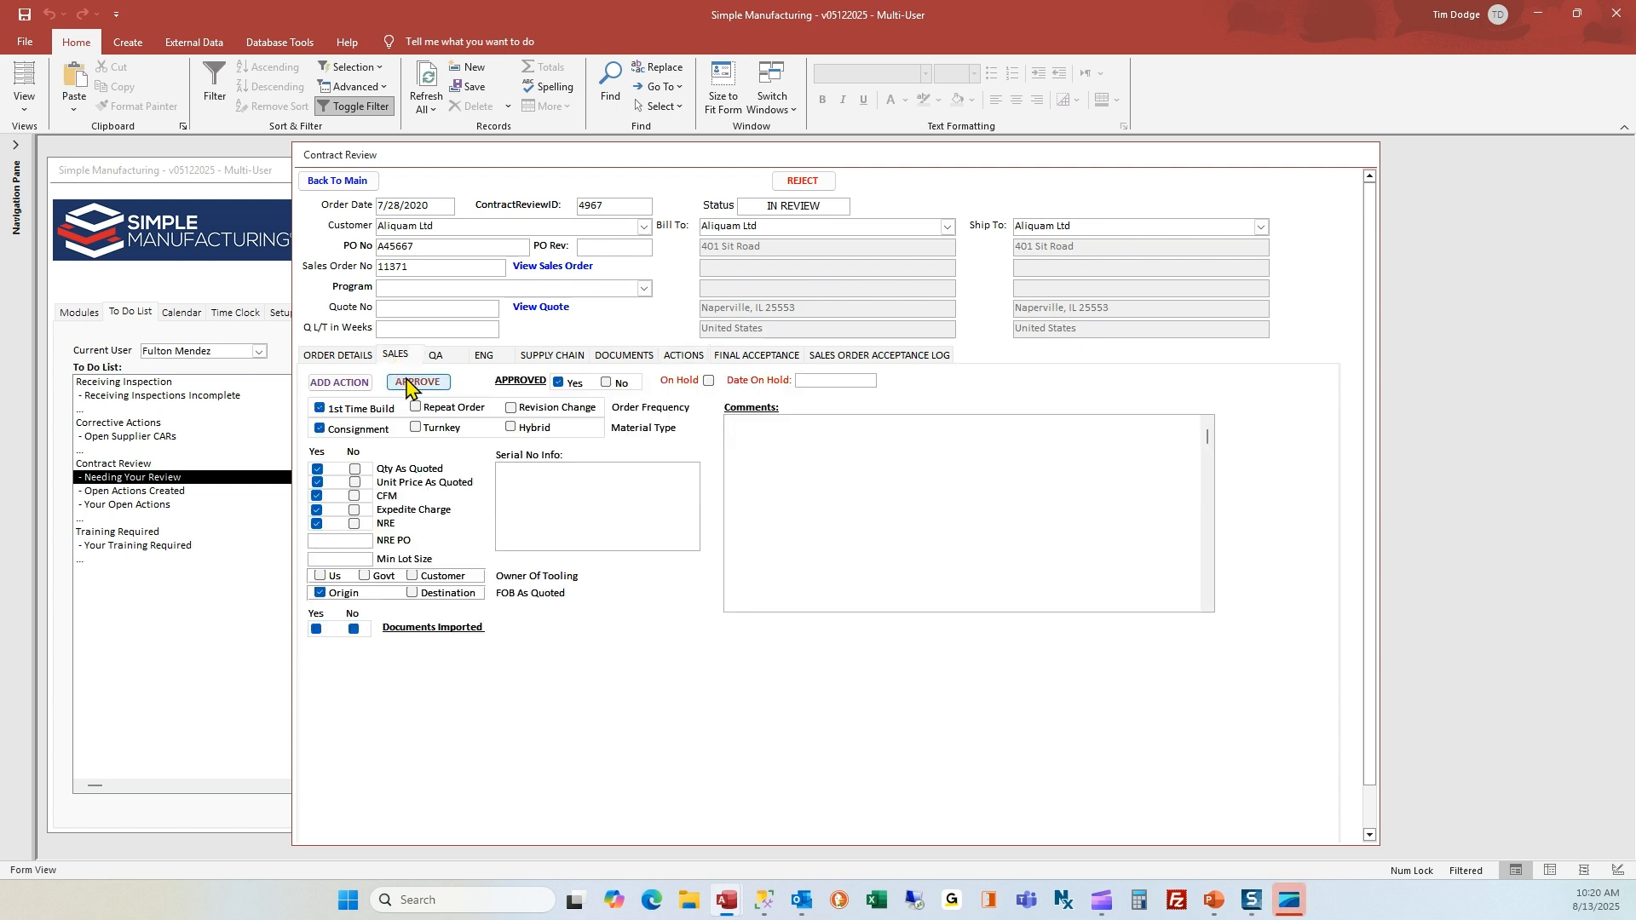
left_click(407, 384)
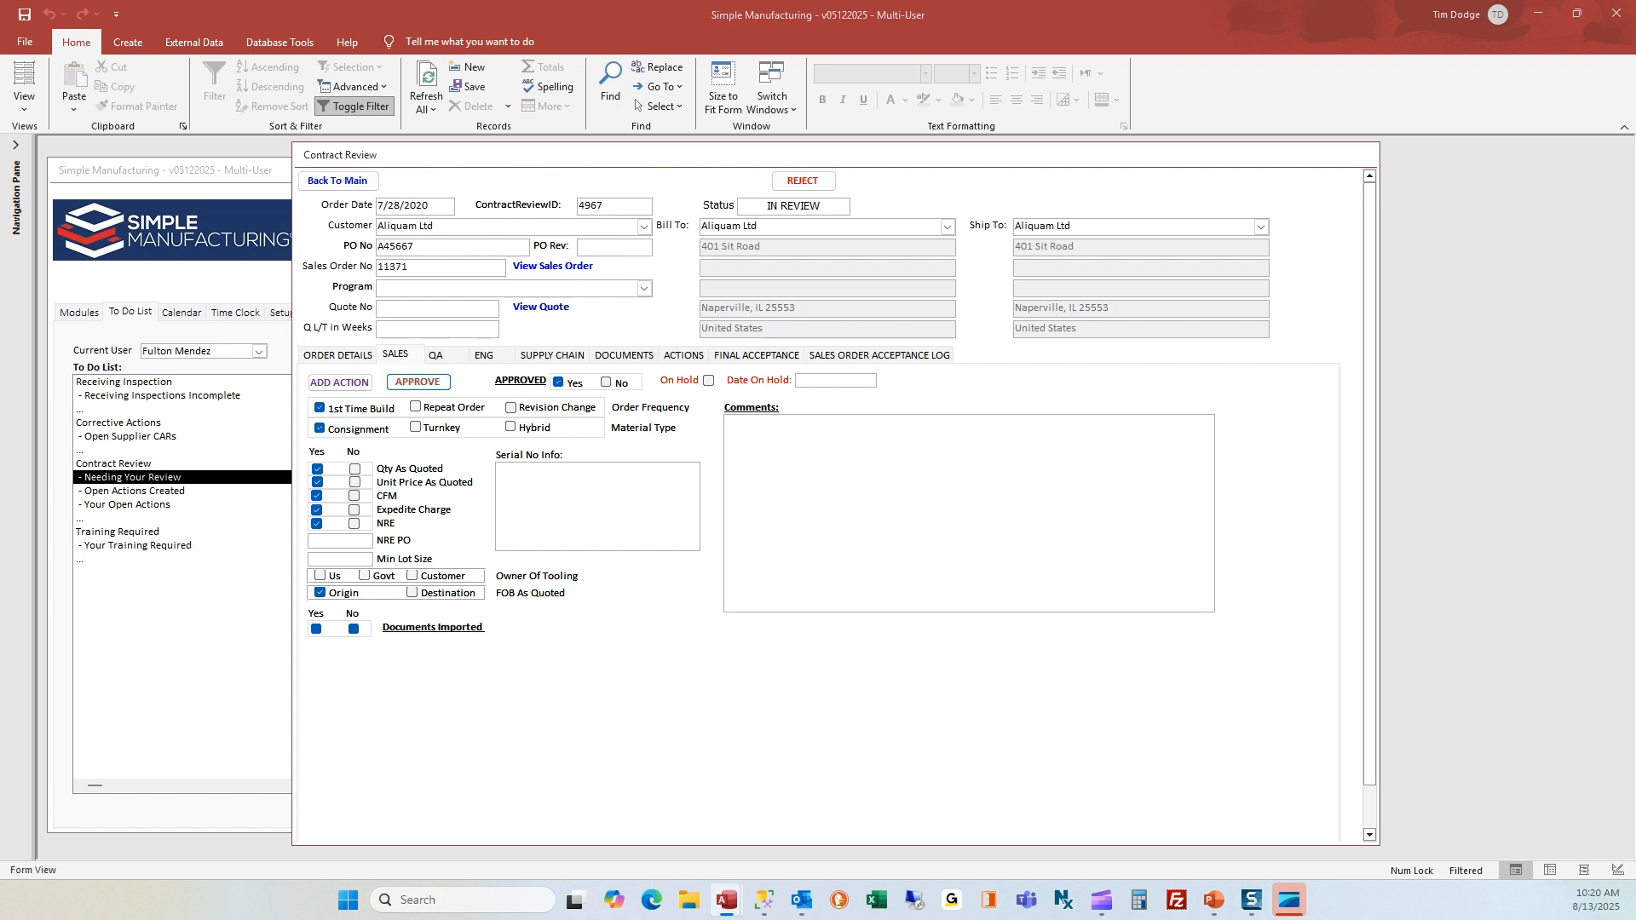
left_click(869, 354)
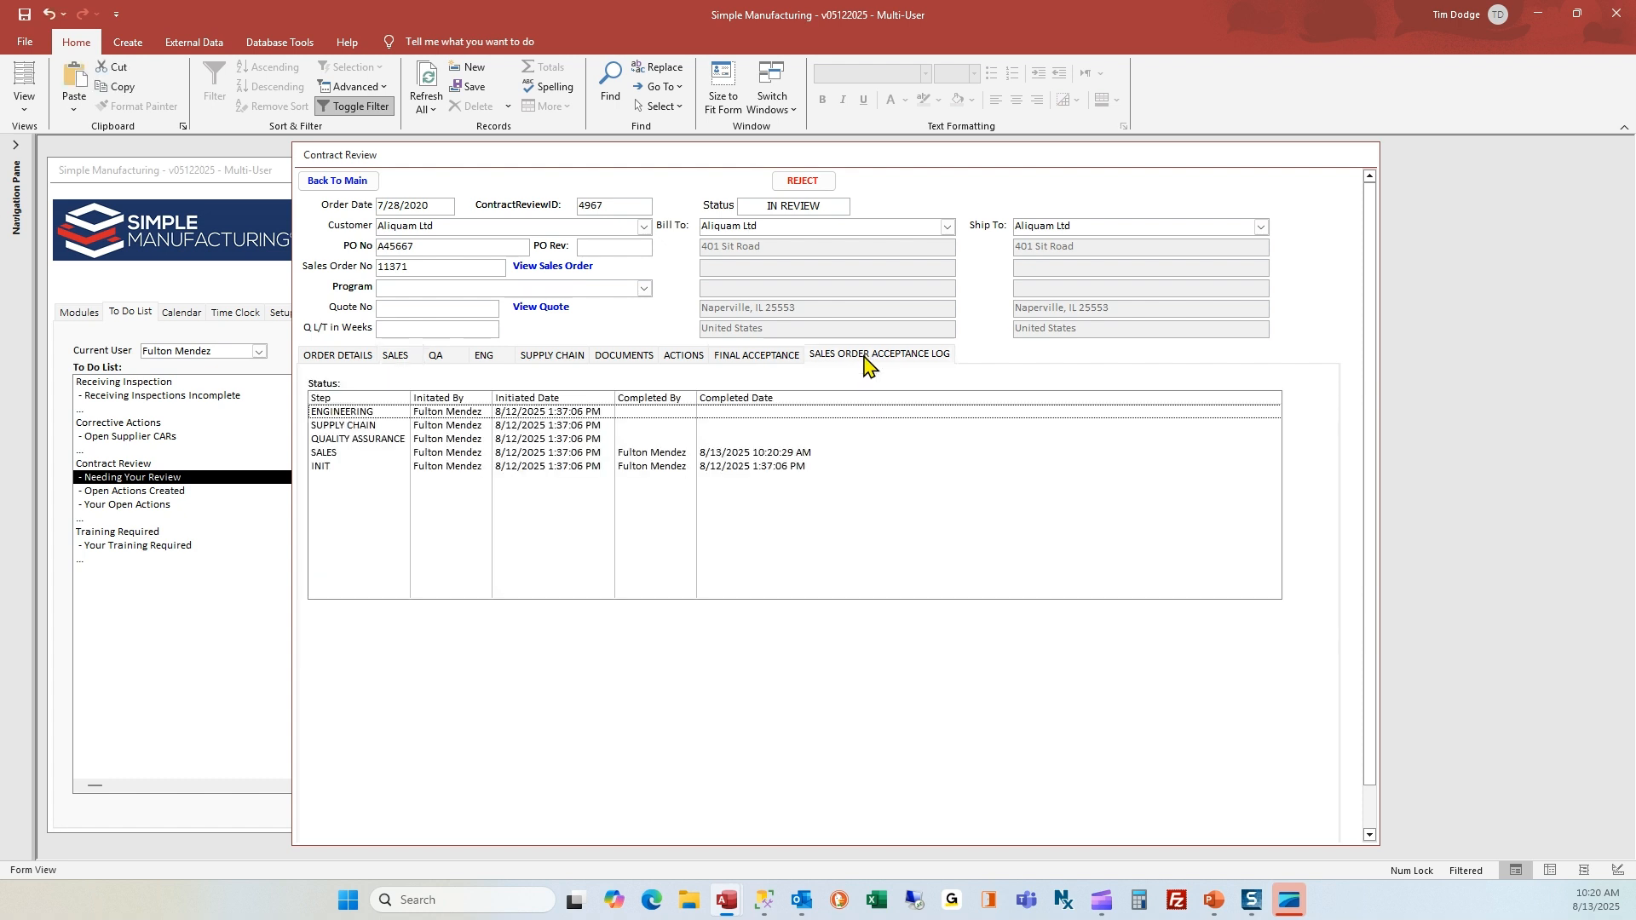
left_click(788, 458)
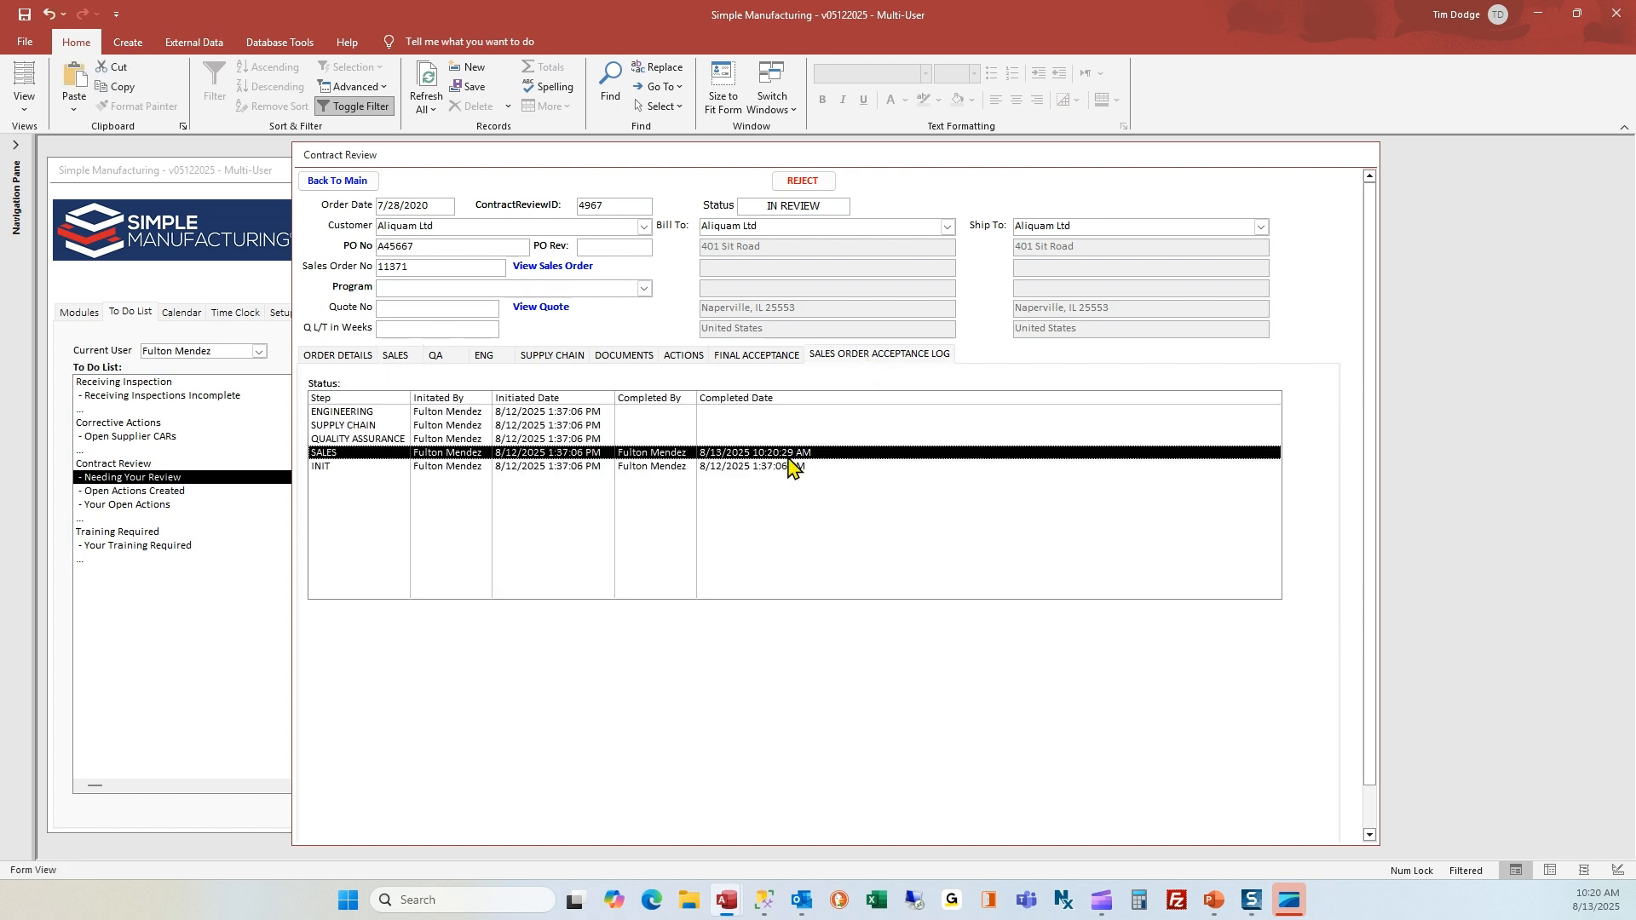
Return to the Sales section, display the to-do list's available users, and keep the current user selected
left_click(403, 358)
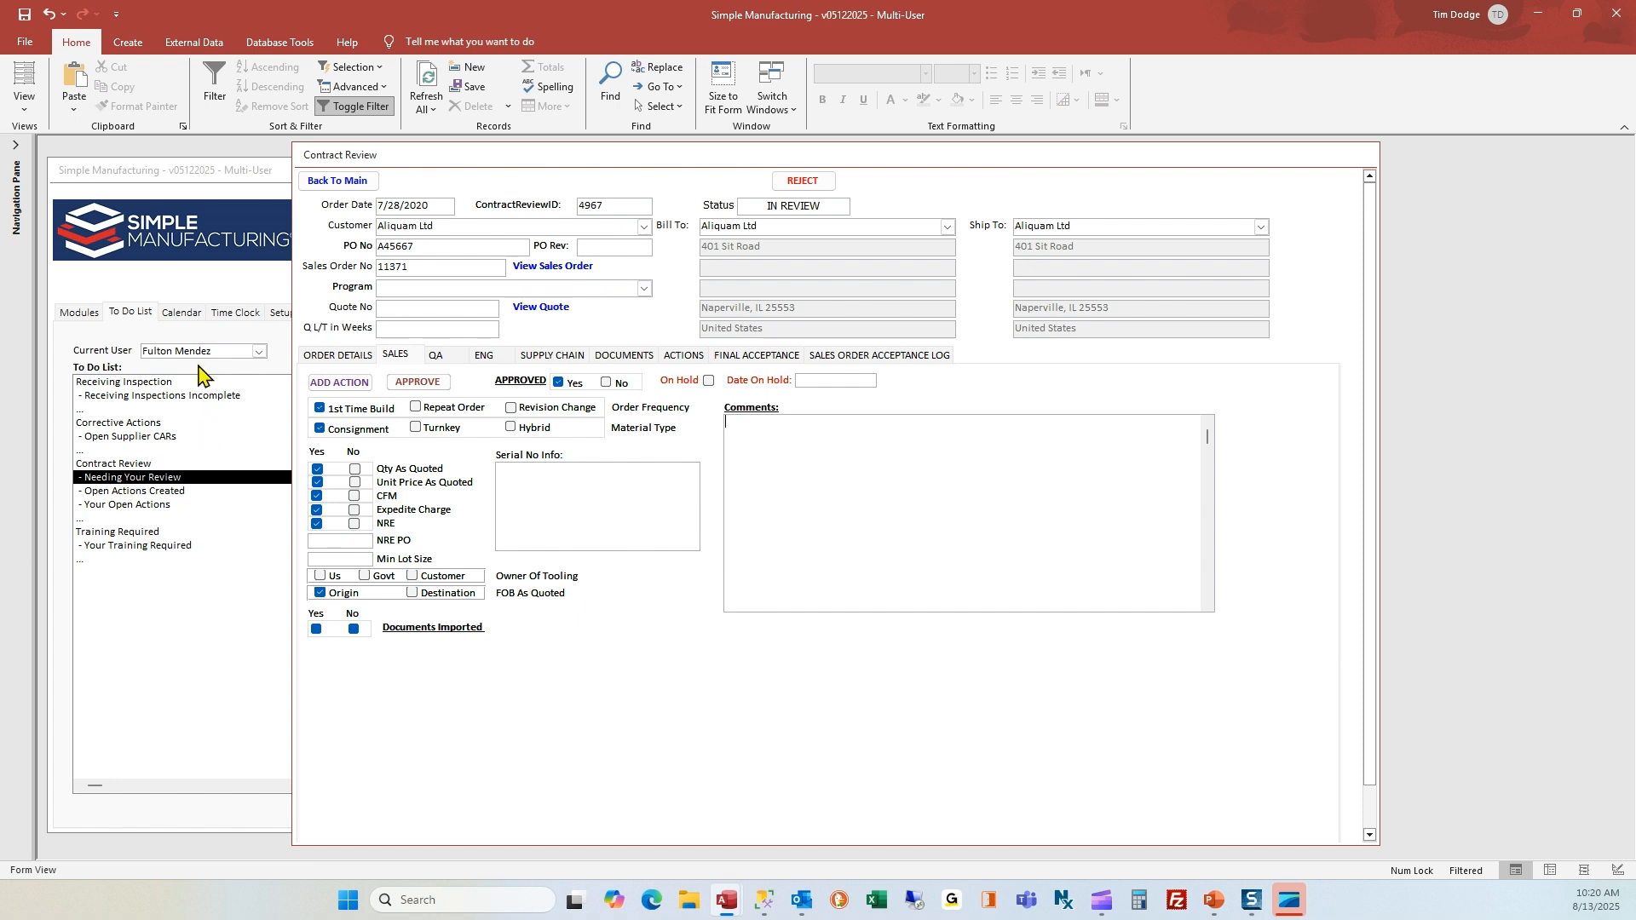
left_click(226, 353)
left_click(258, 351)
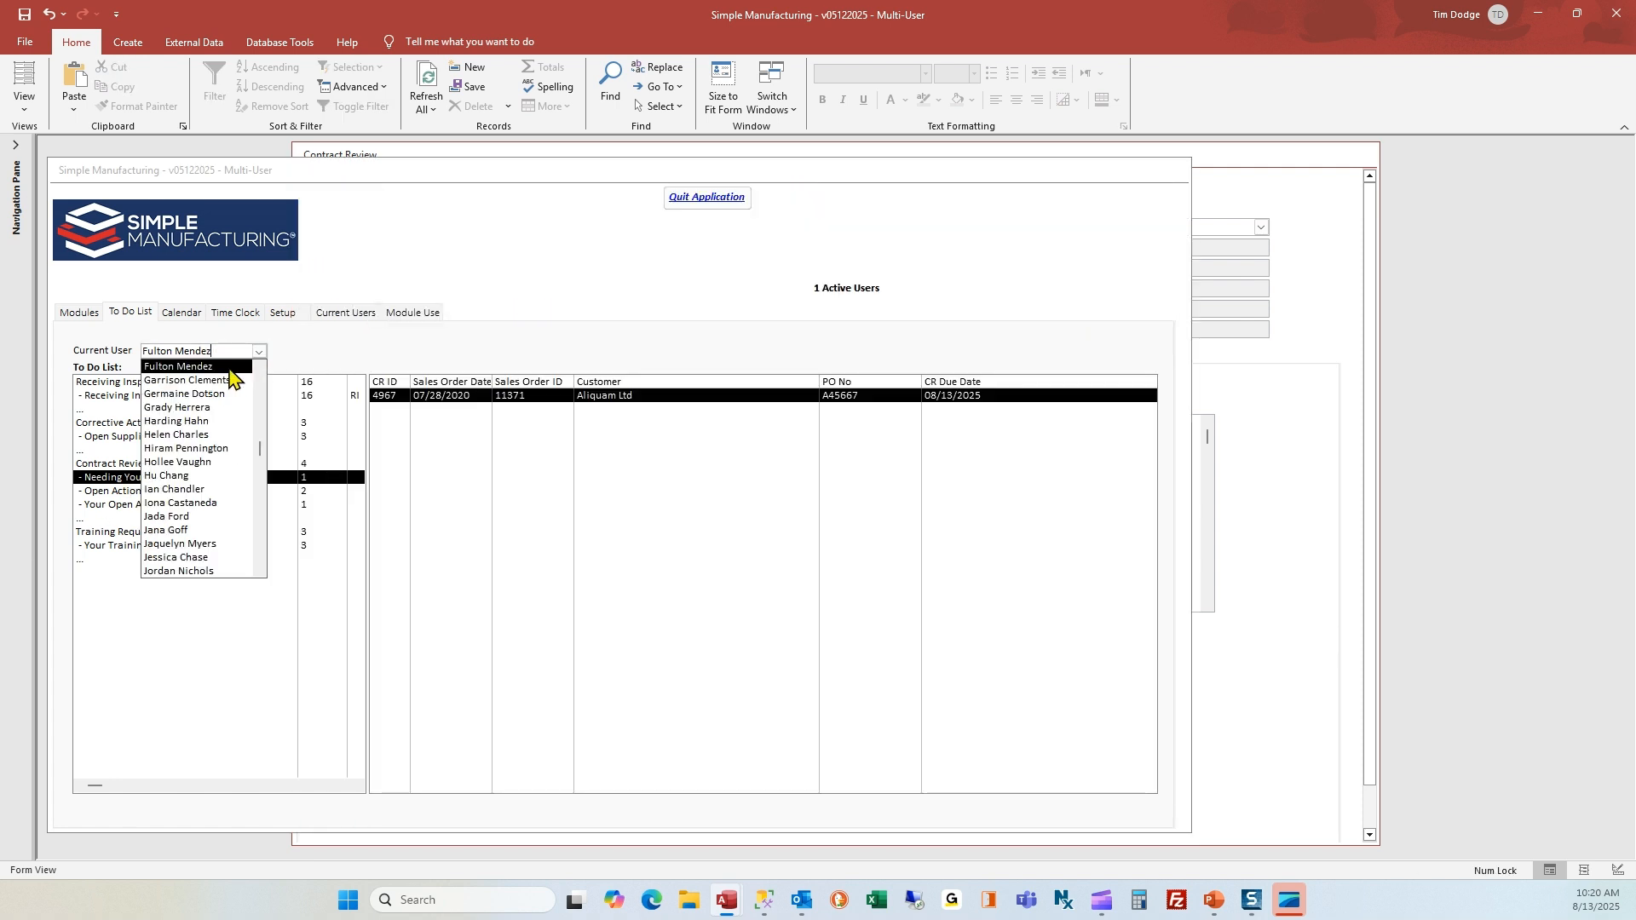
left_click(232, 367)
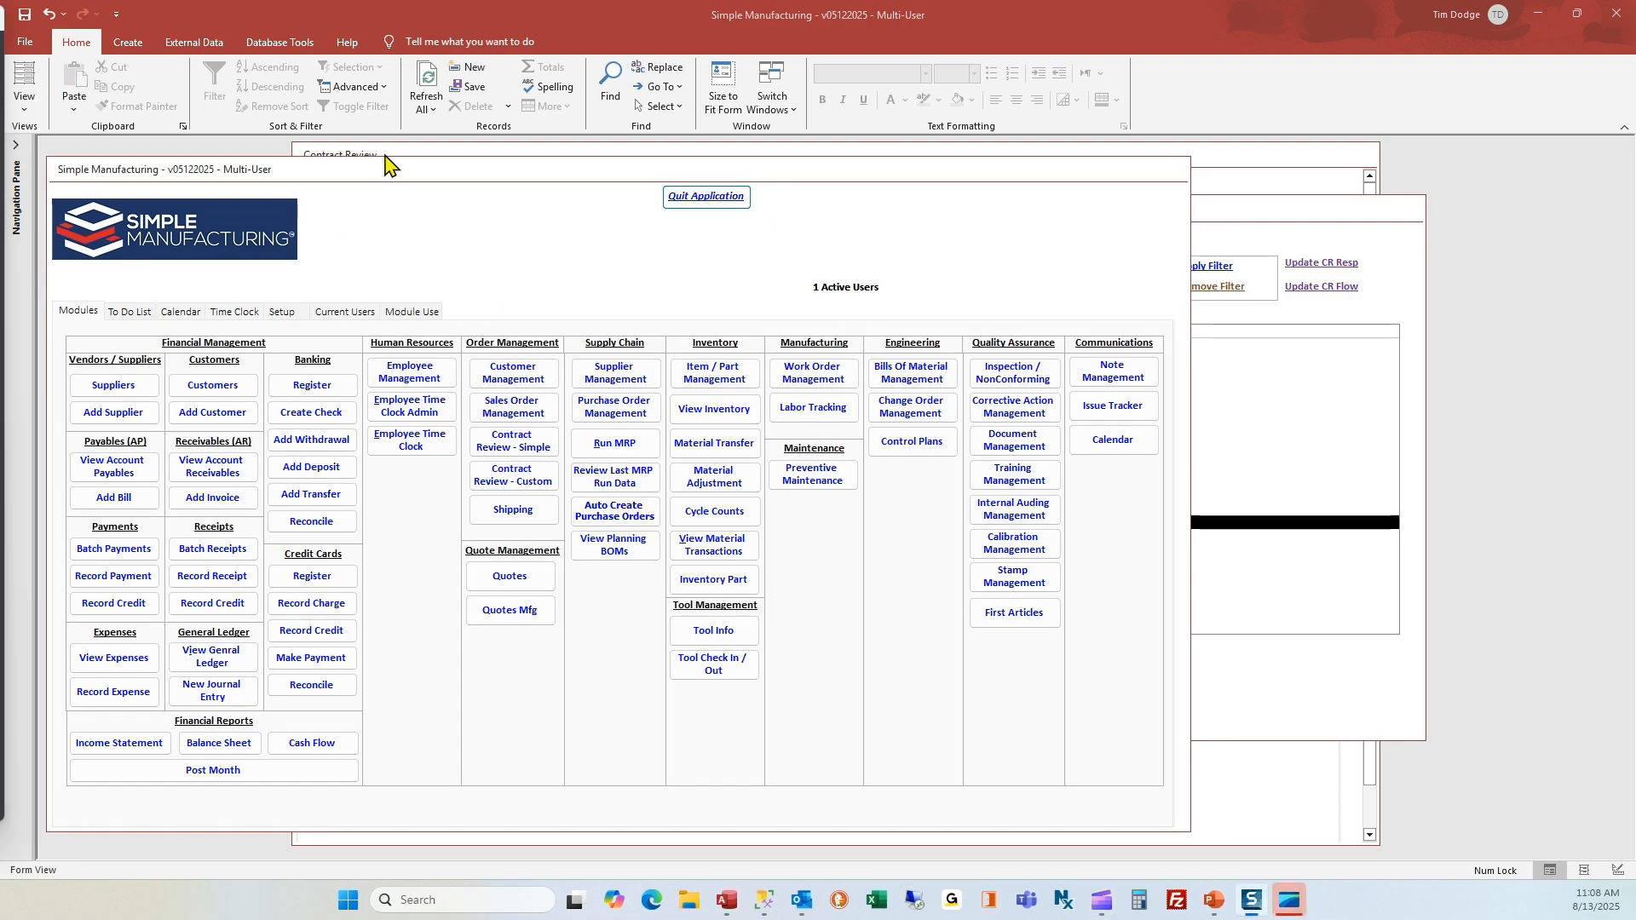
Bring the Aliquam Ltd contract review forward and approve its Supply Chain section
left_click(388, 156)
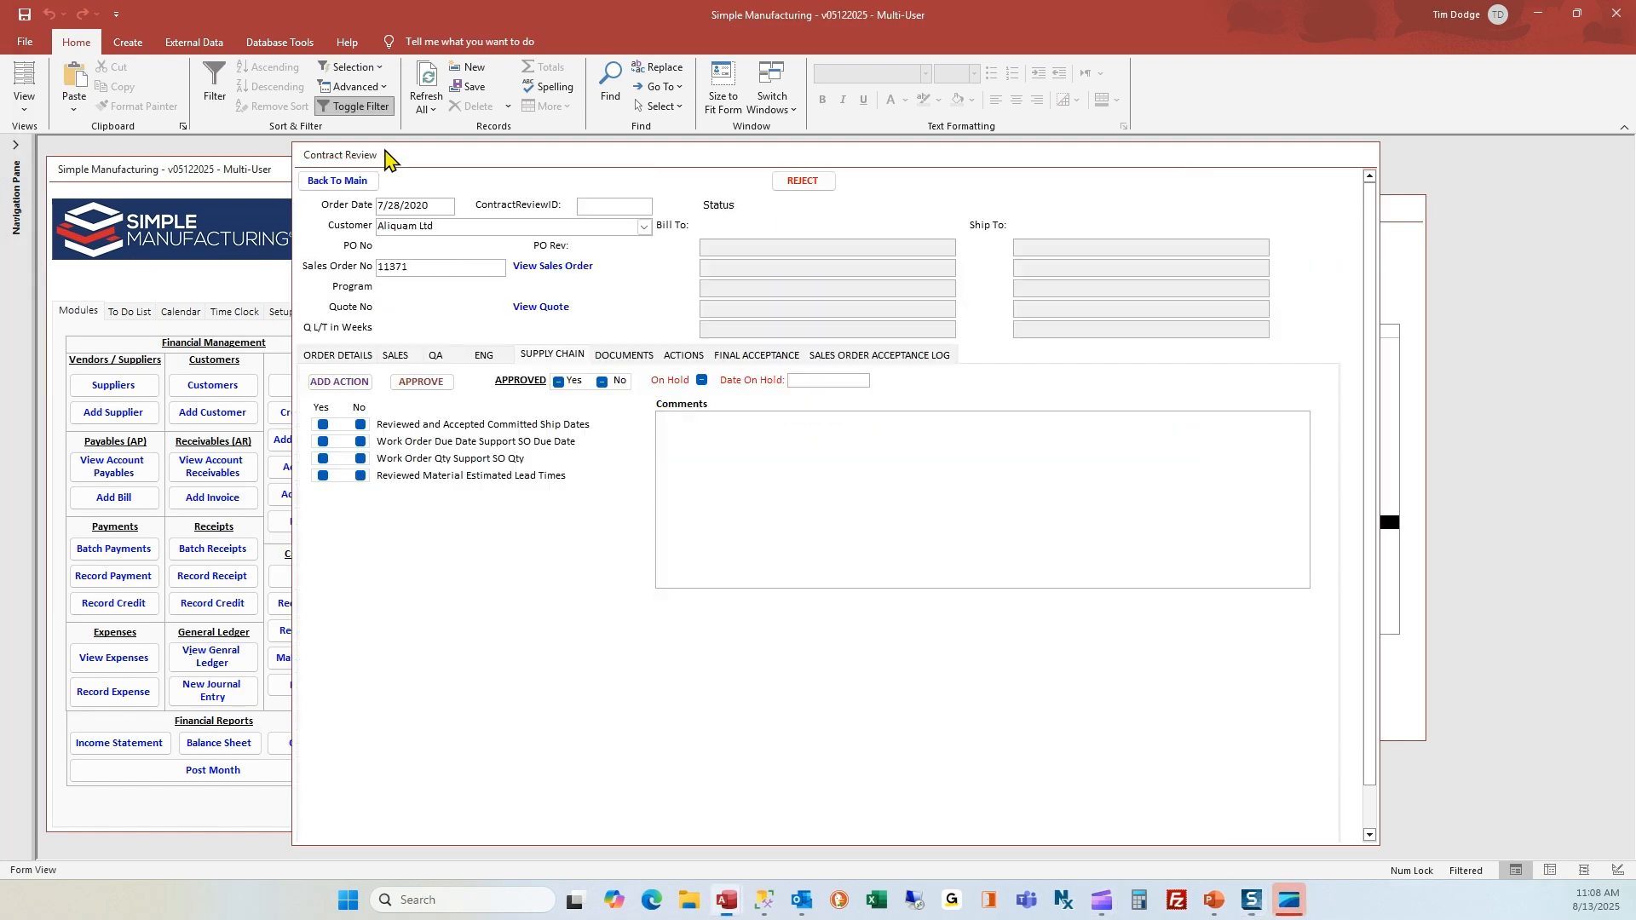
left_click(484, 356)
left_click(554, 356)
left_click(417, 382)
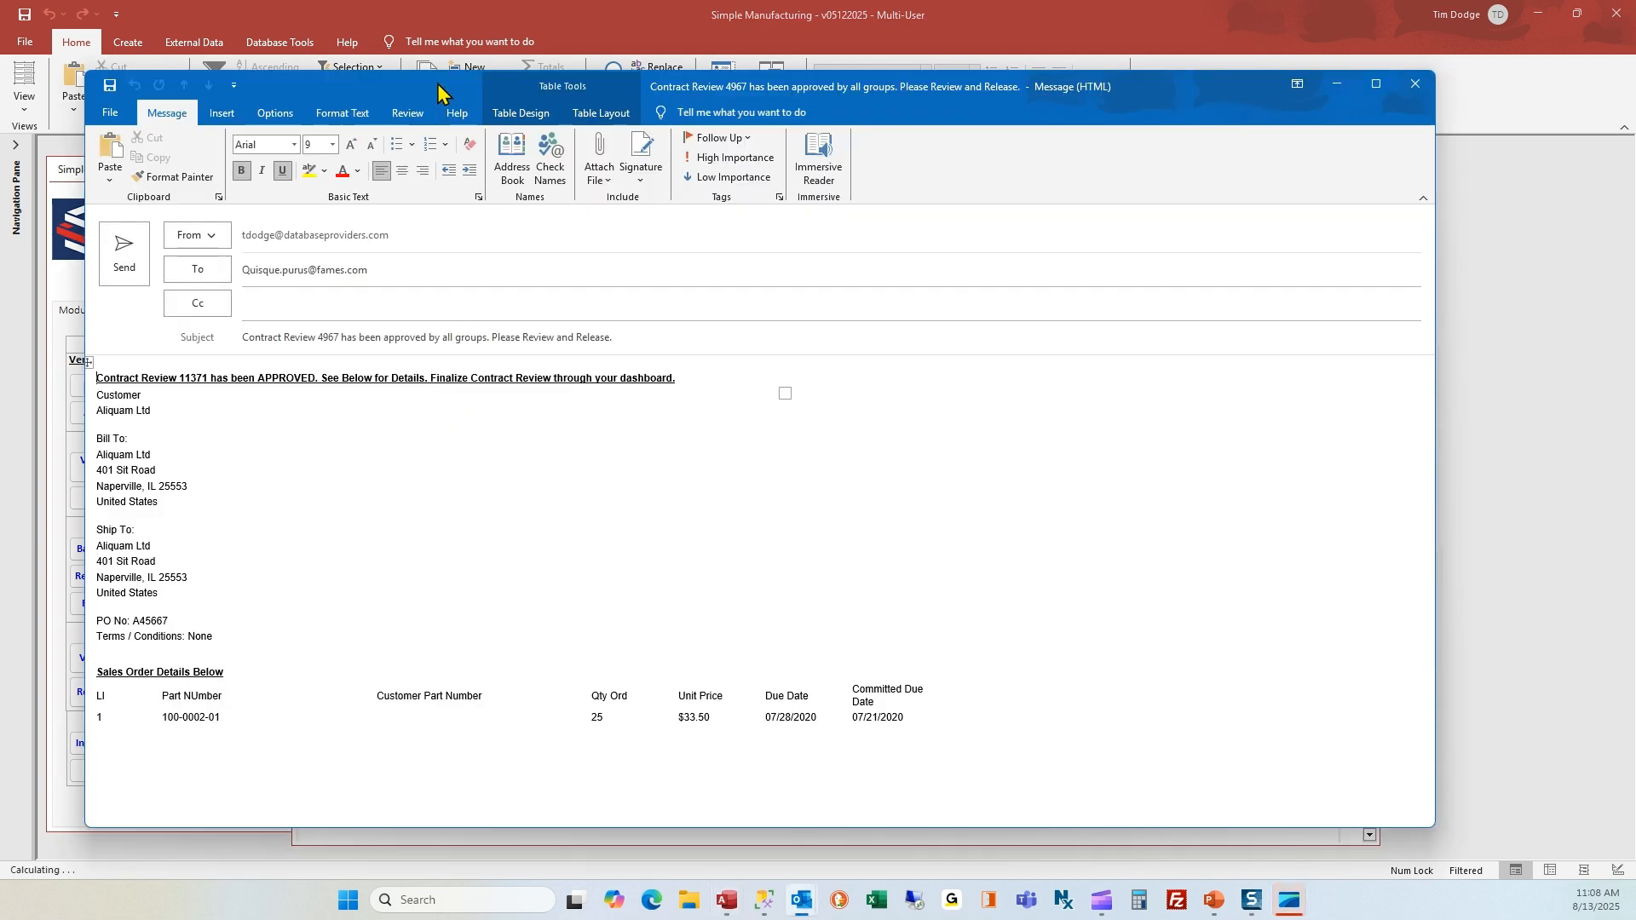
Move the approval email aside to check the contract review's status, and close the email without sending it
left_click_drag(438, 90, 477, 243)
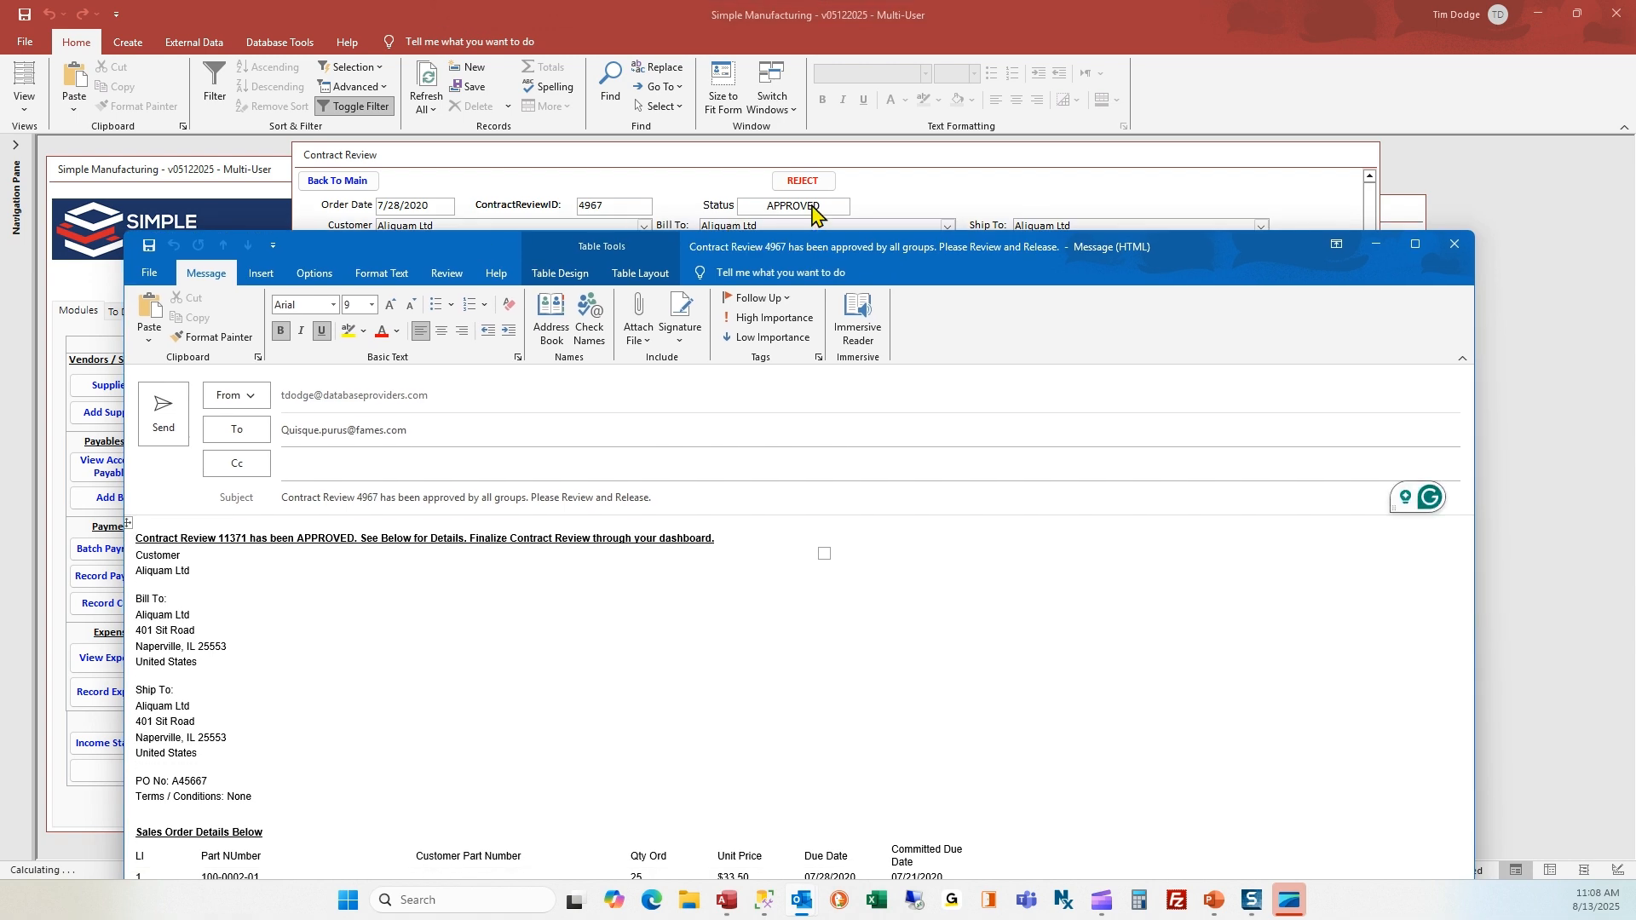
left_click(834, 221)
left_click(865, 503)
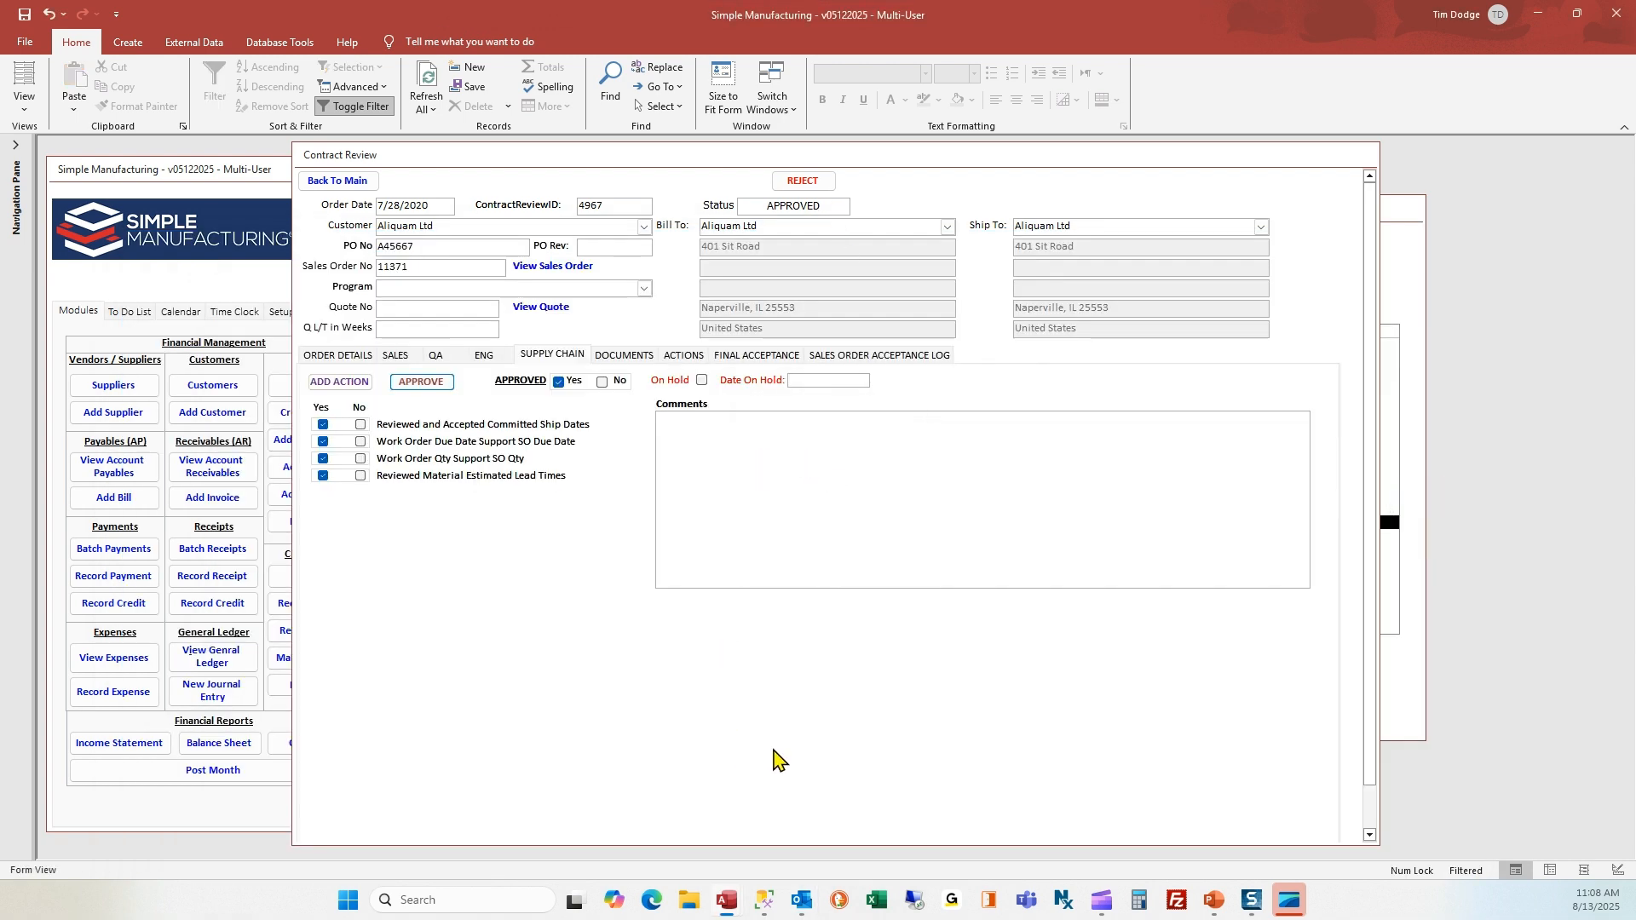
left_click(941, 857)
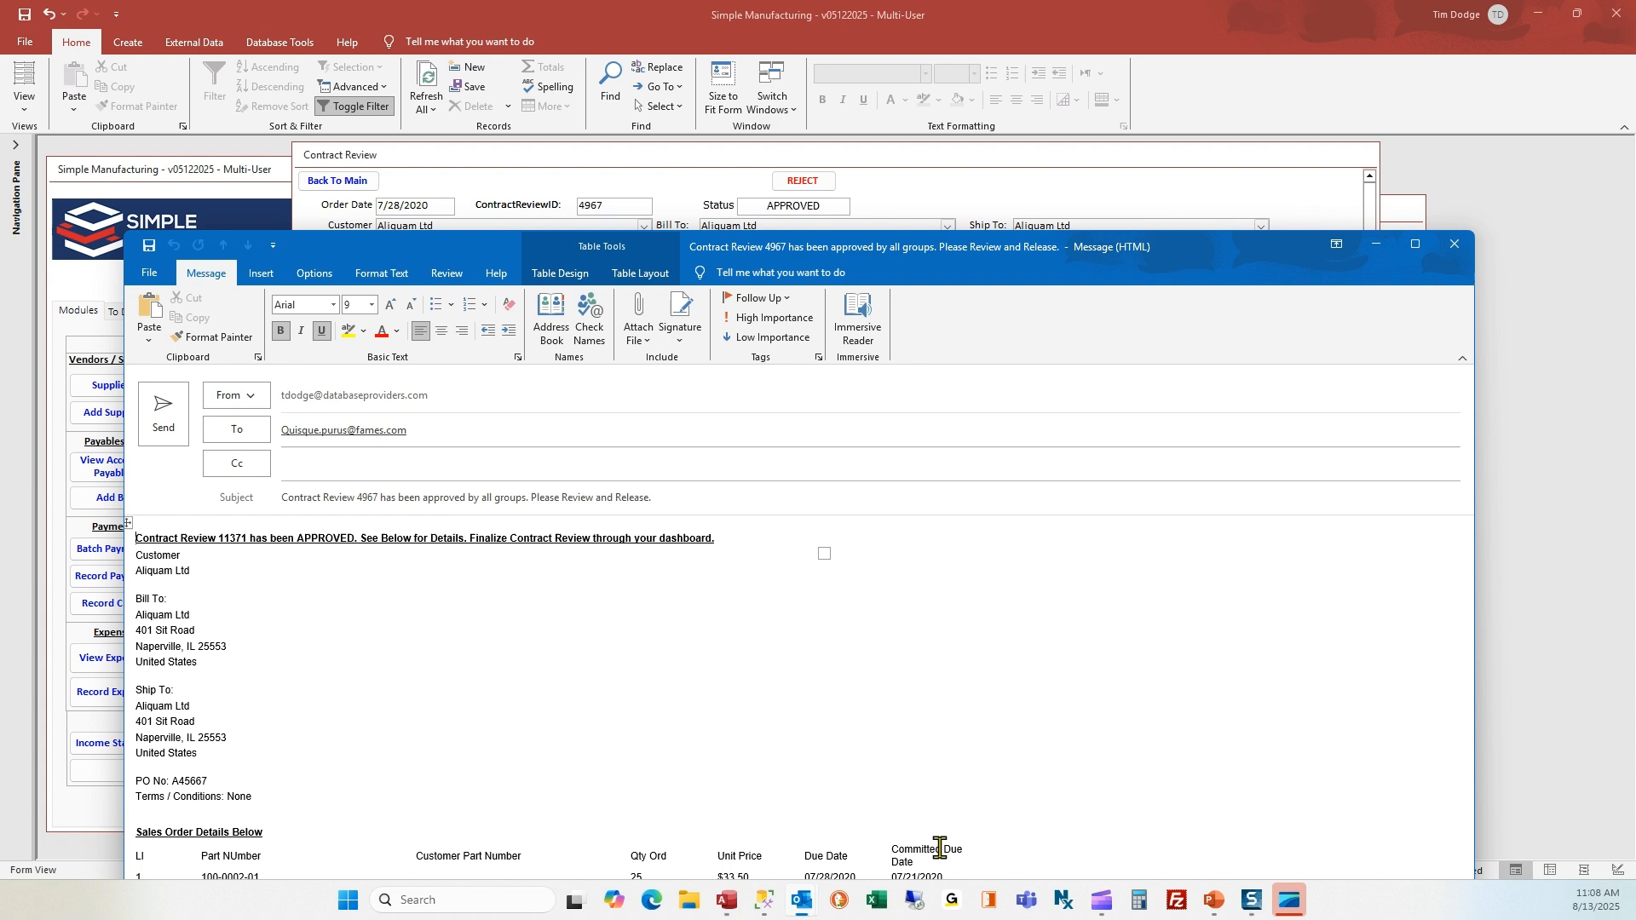
left_click(1455, 246)
left_click(844, 657)
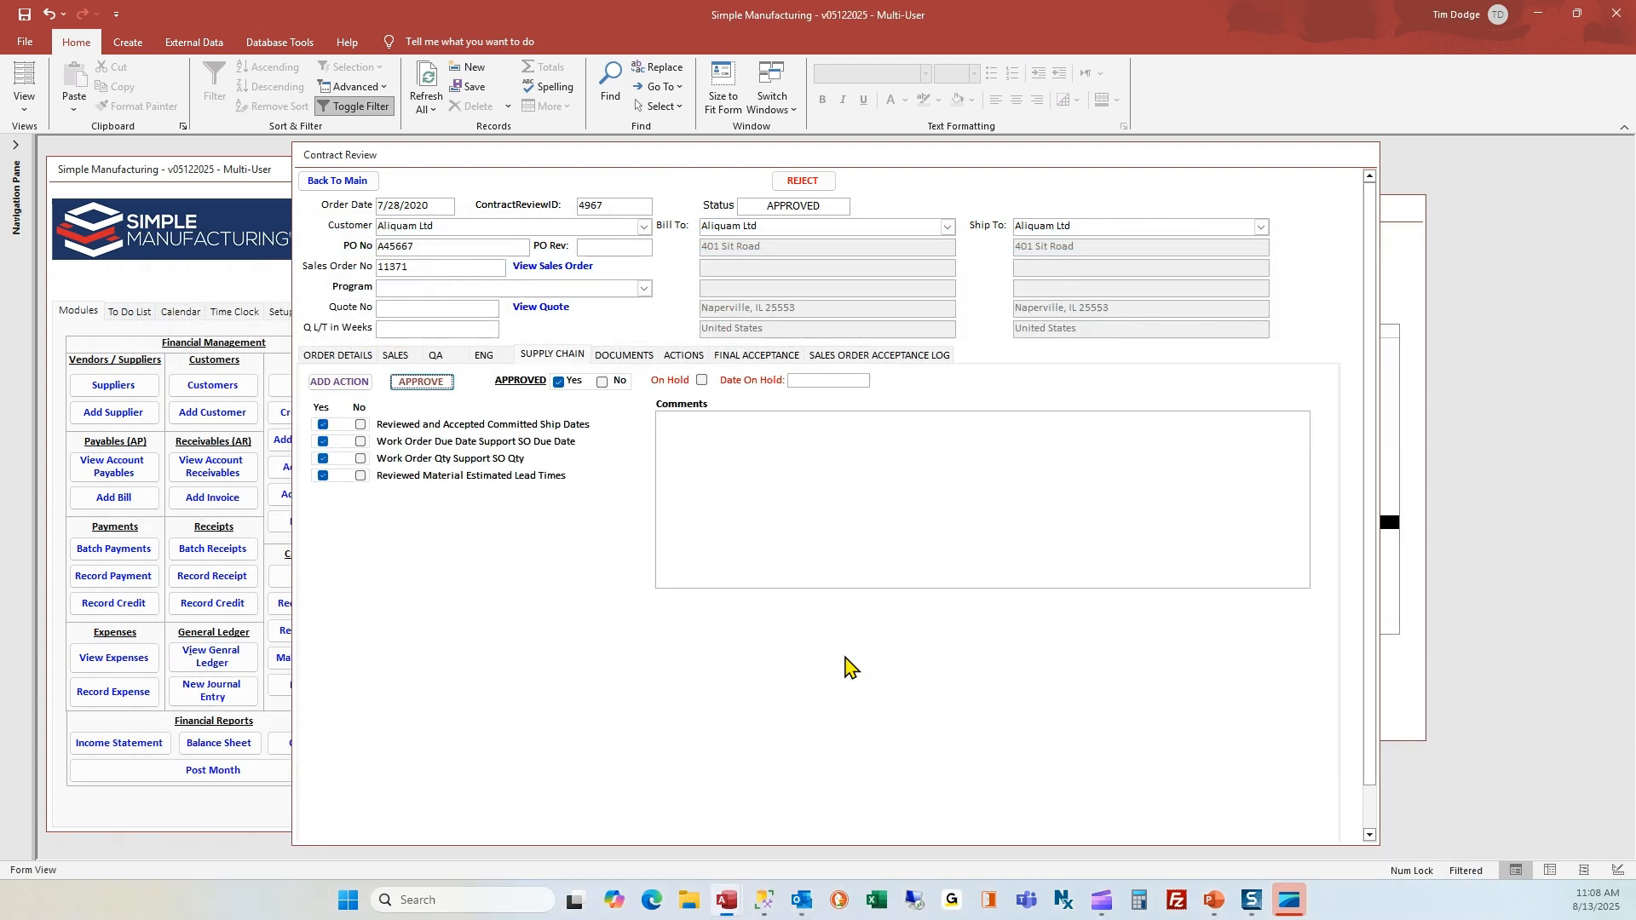
Return to the to-do list and open the Aliquam Ltd contract review under Needs Release
left_click(334, 191)
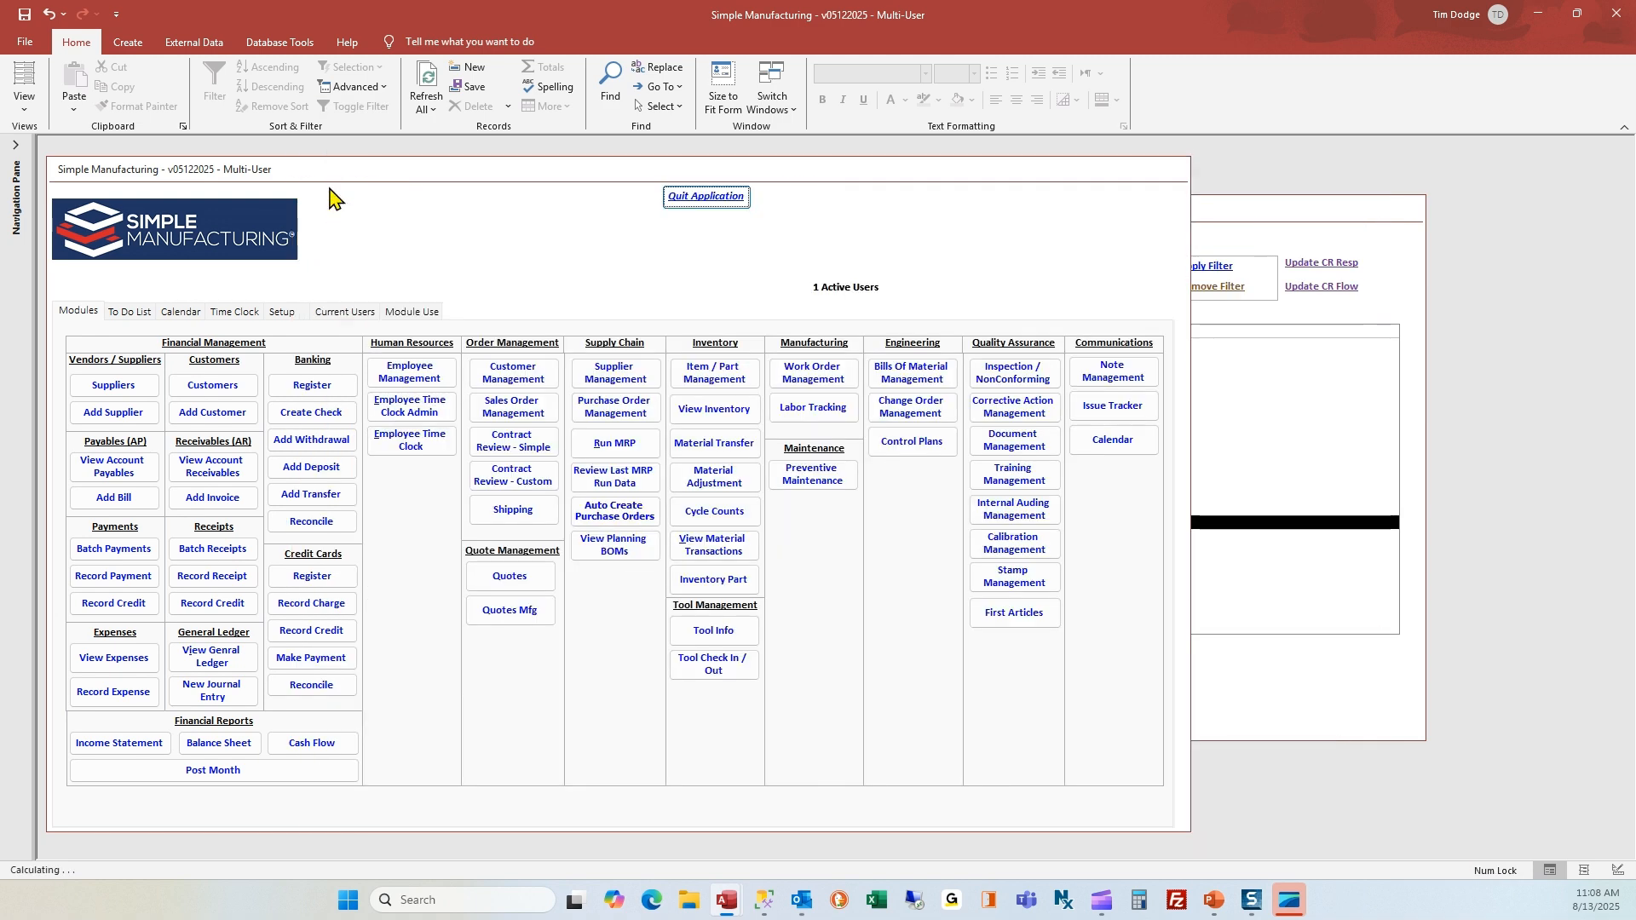
left_click(126, 312)
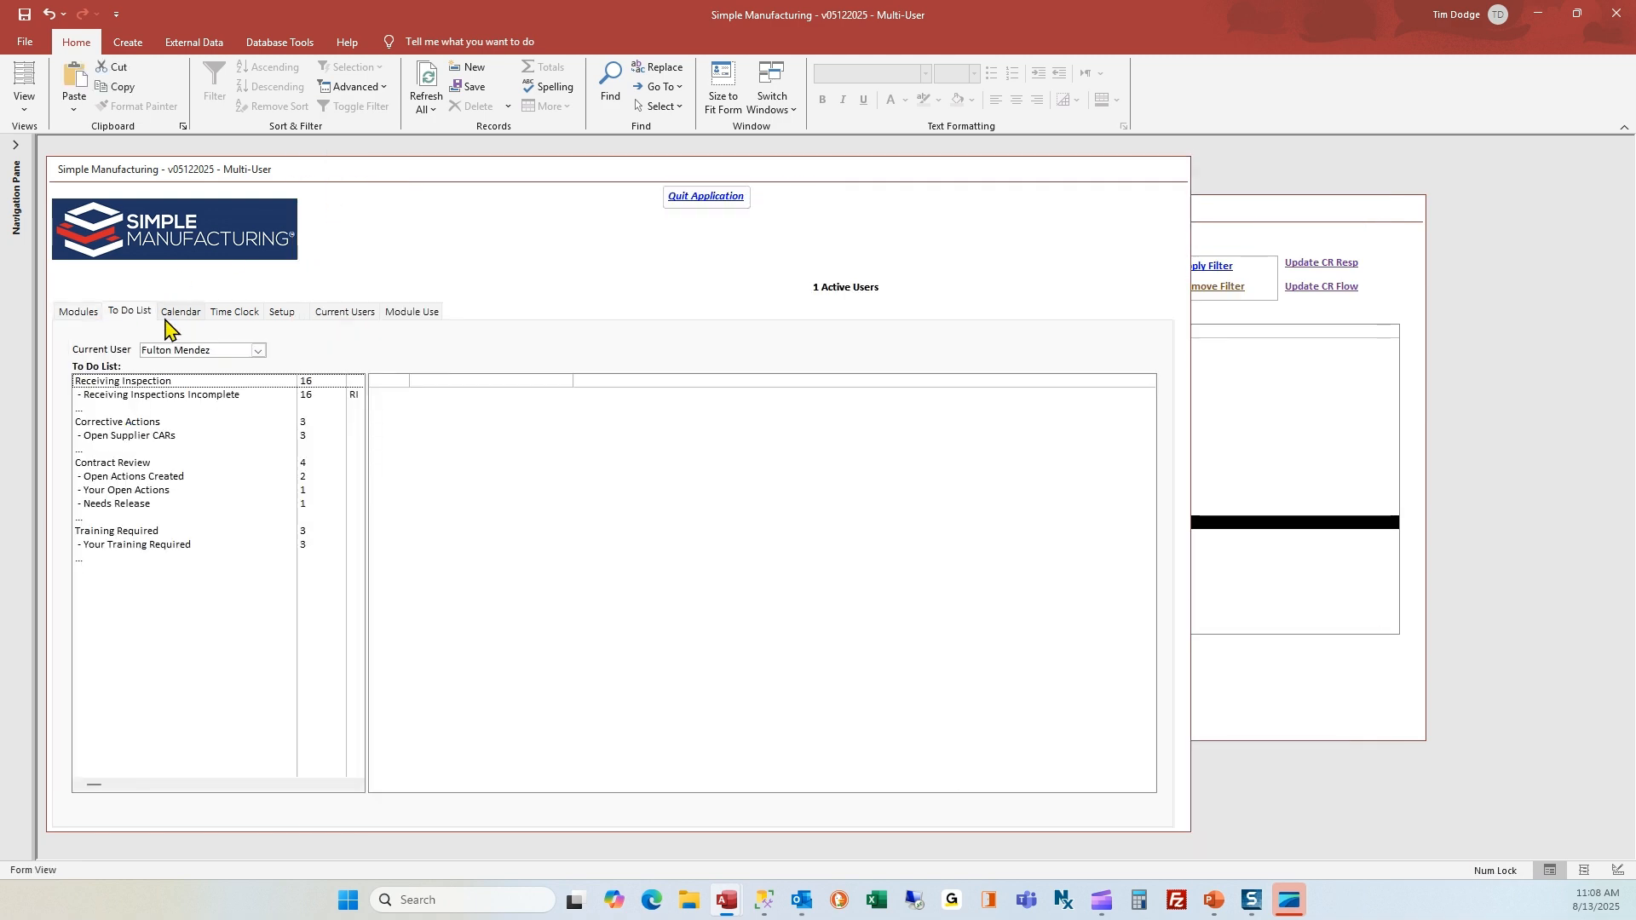
left_click(130, 505)
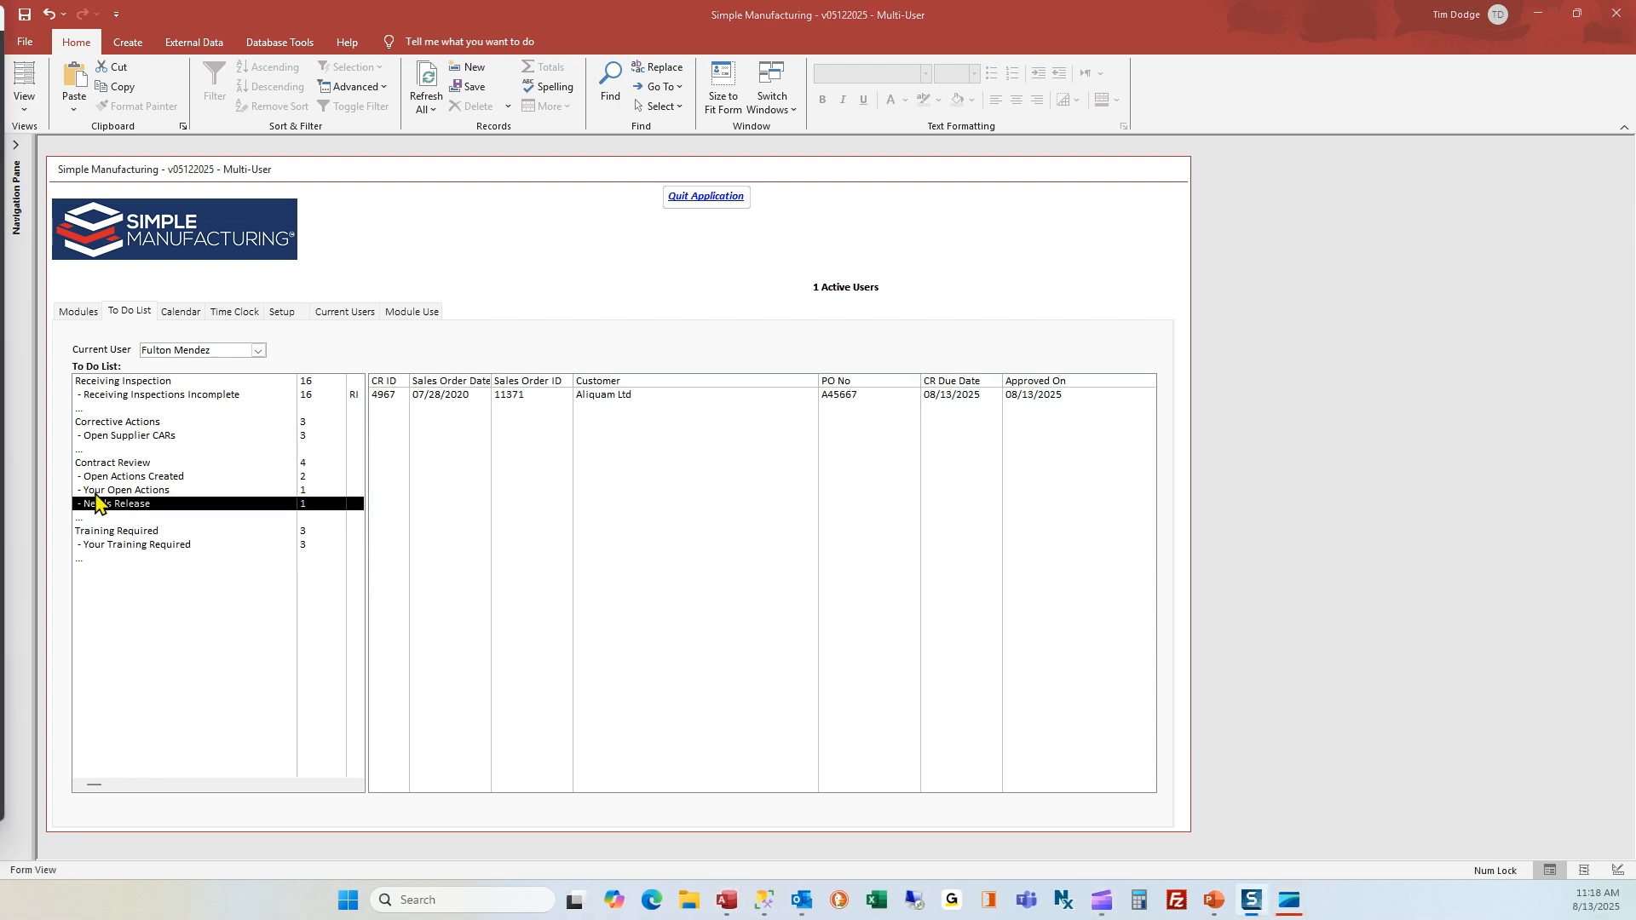
left_click(461, 397)
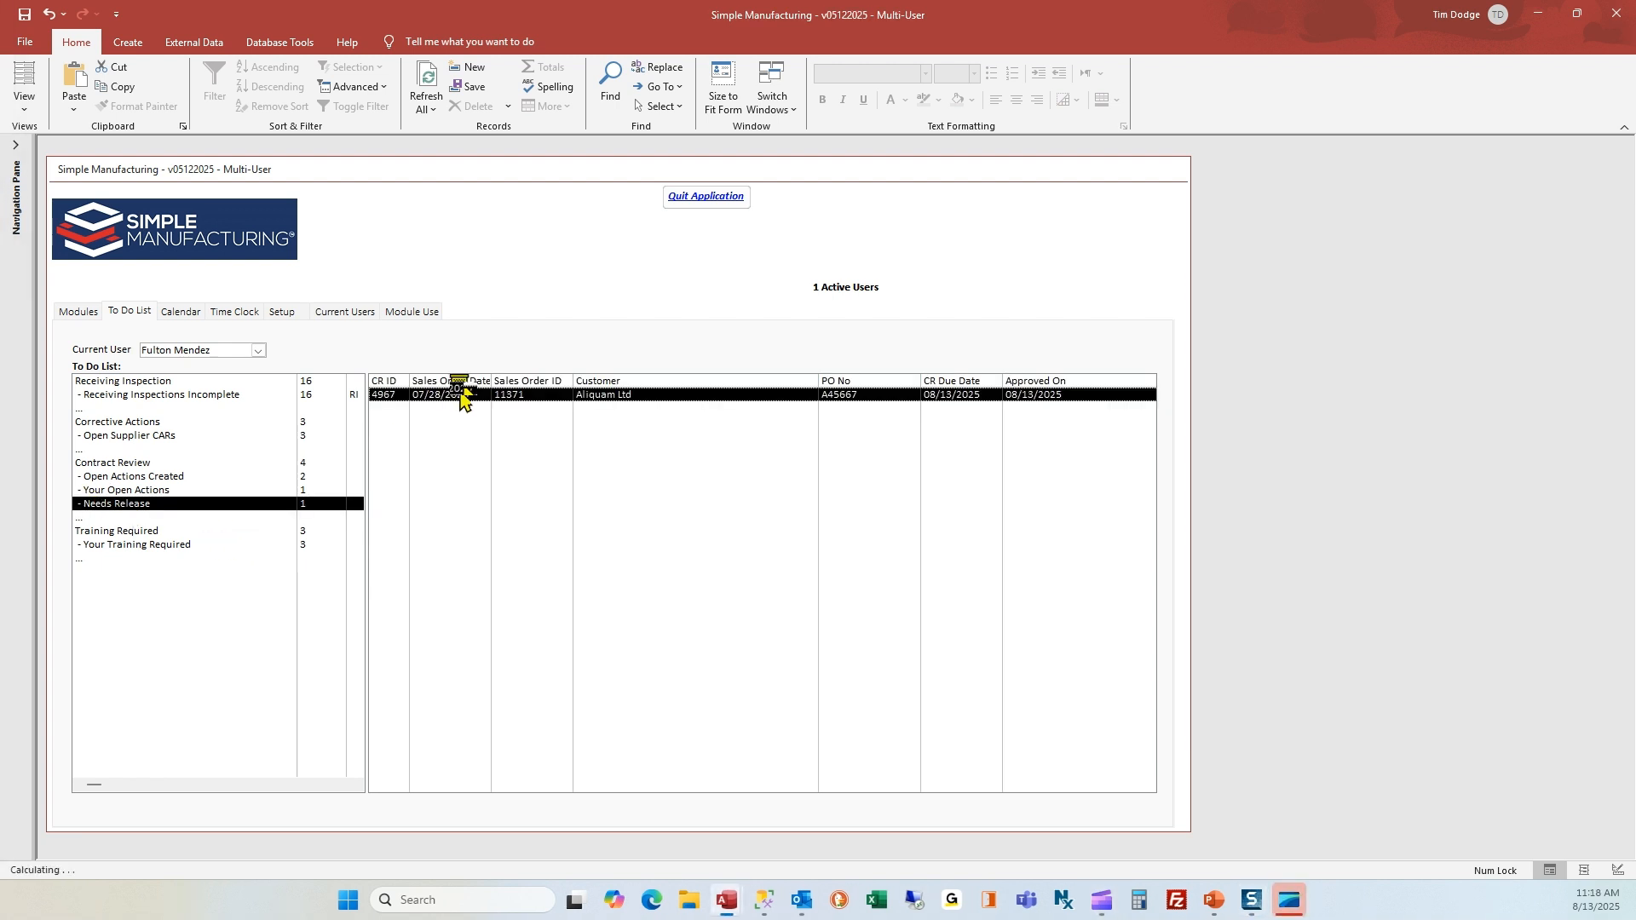
Mark all six Final Acceptance checks as reviewed, from sales order accuracy to Supply Chain info, and release the contract review
left_click(747, 356)
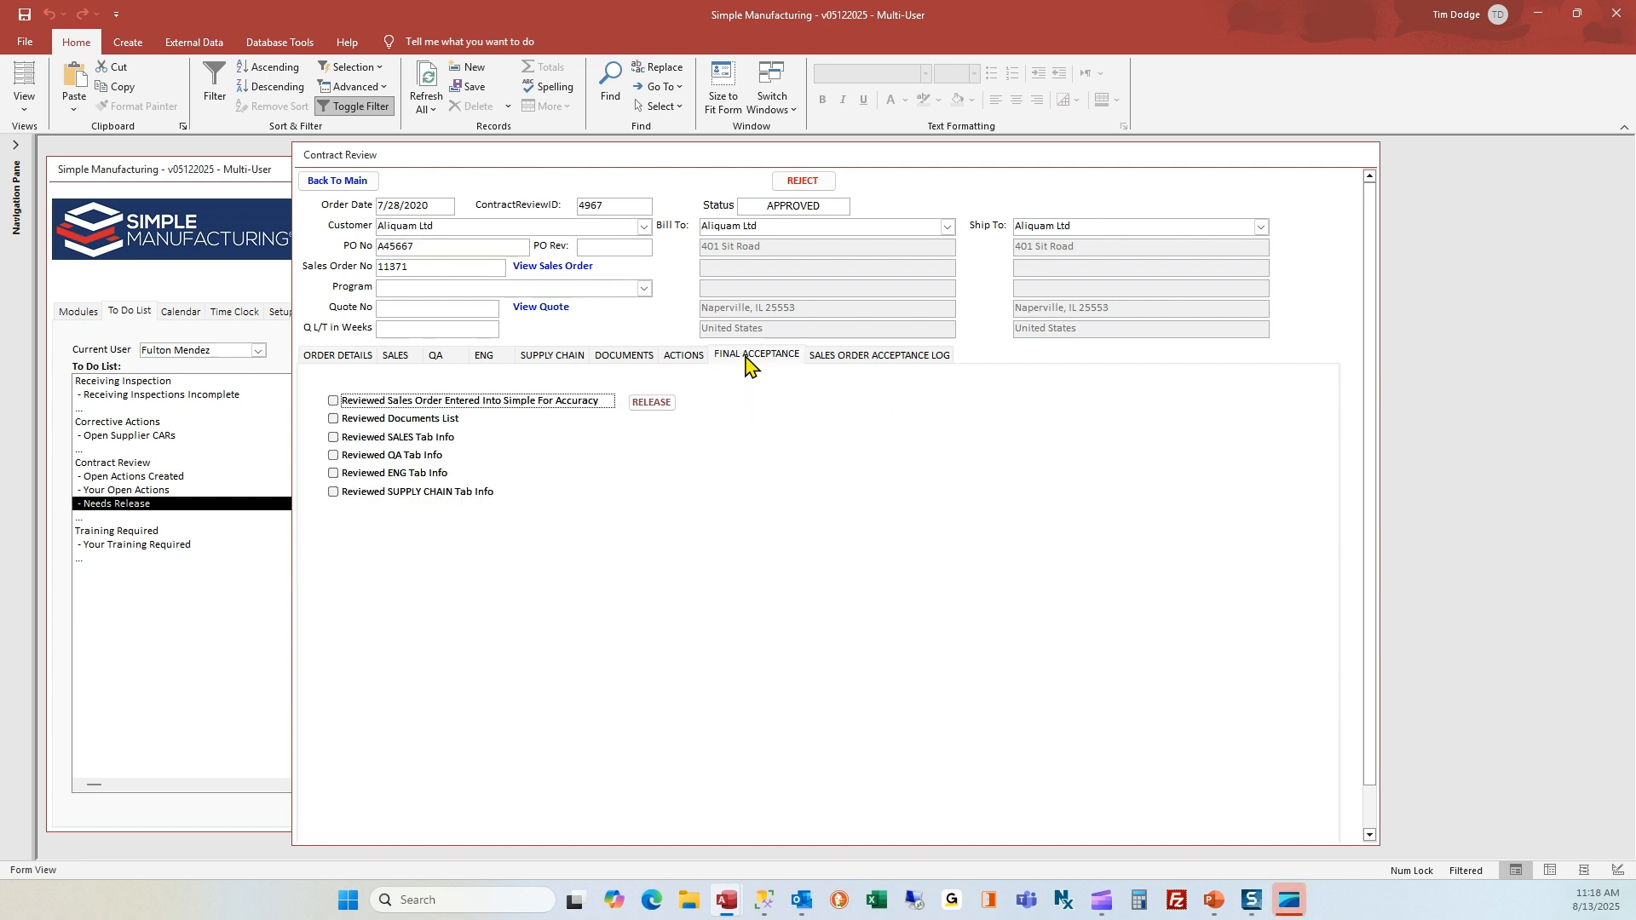
left_click(333, 400)
left_click(333, 419)
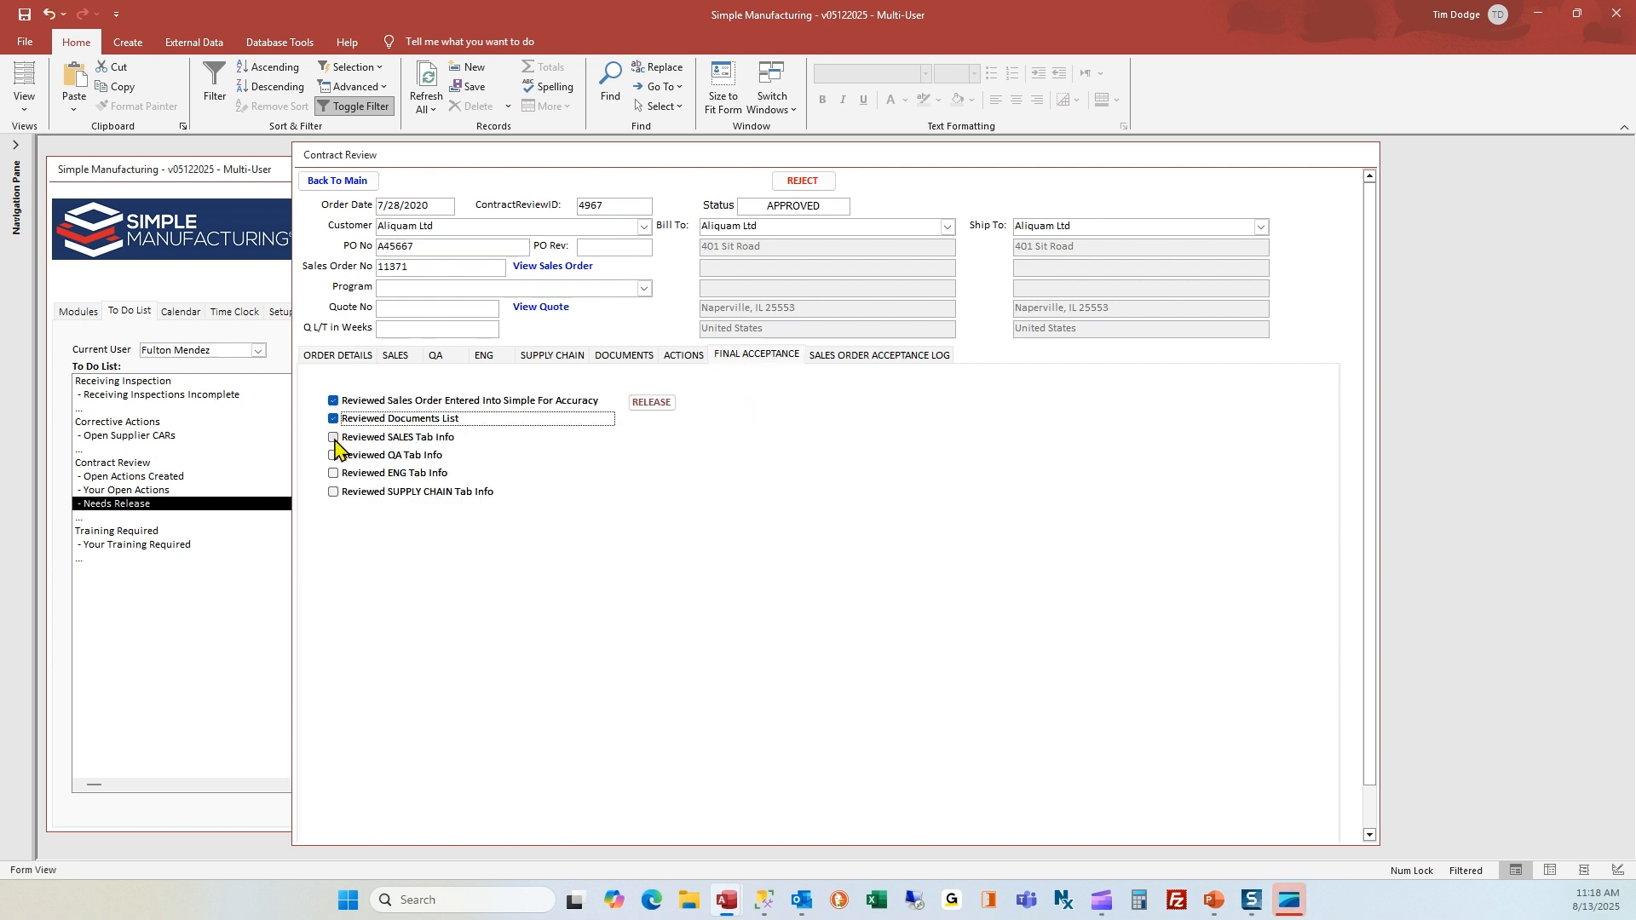
left_click(334, 437)
left_click(334, 456)
left_click(333, 473)
left_click(333, 491)
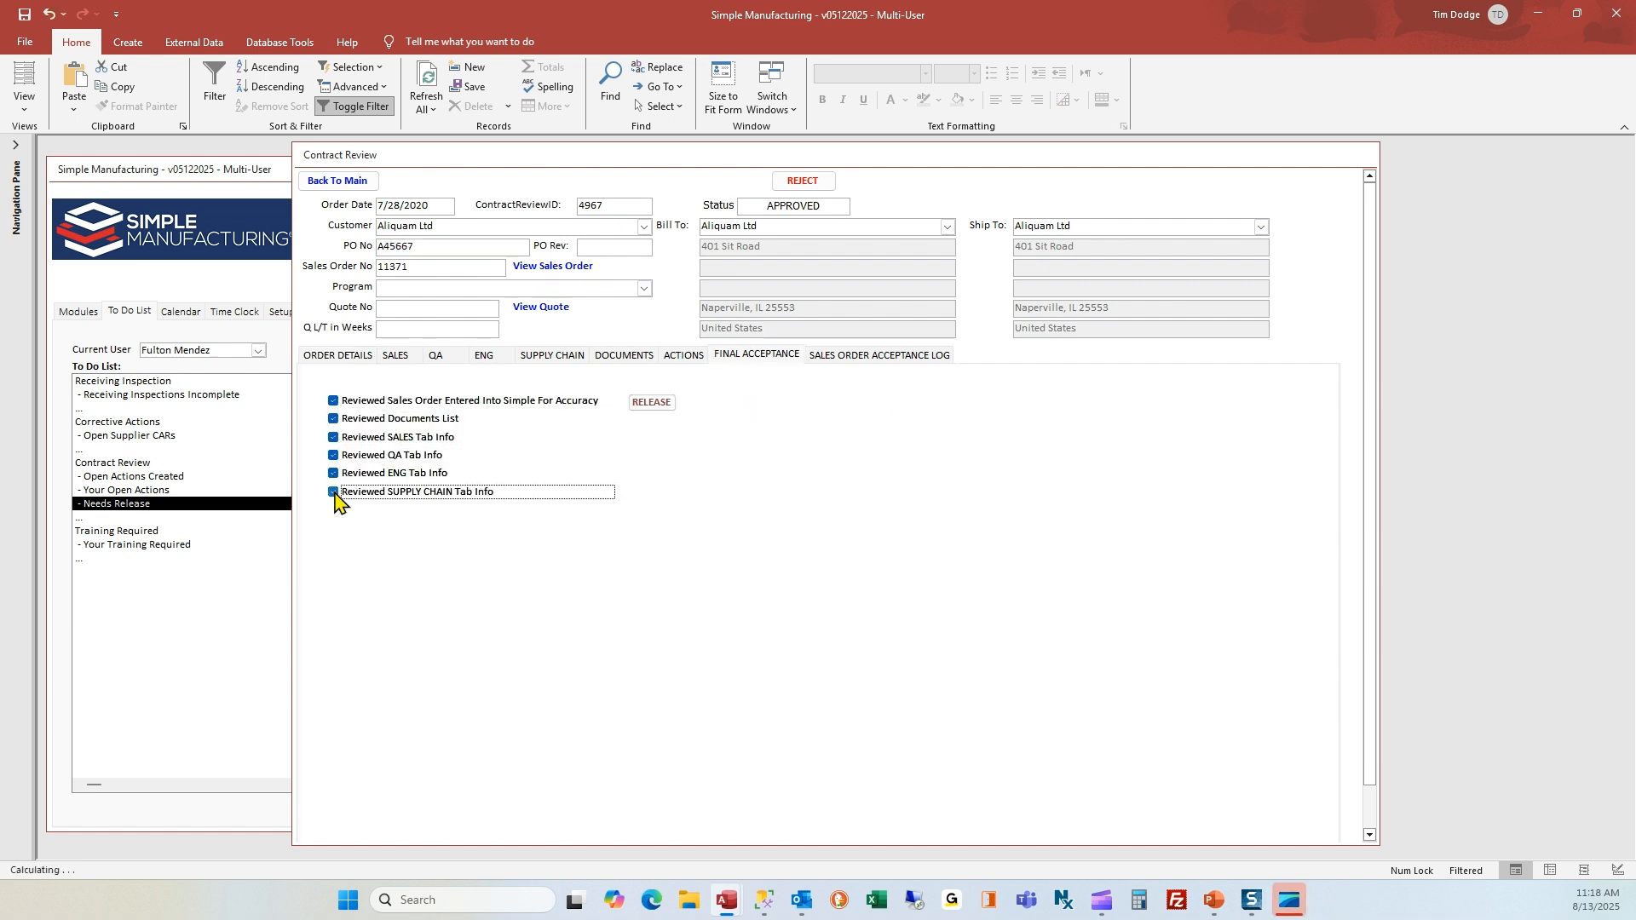
left_click(654, 403)
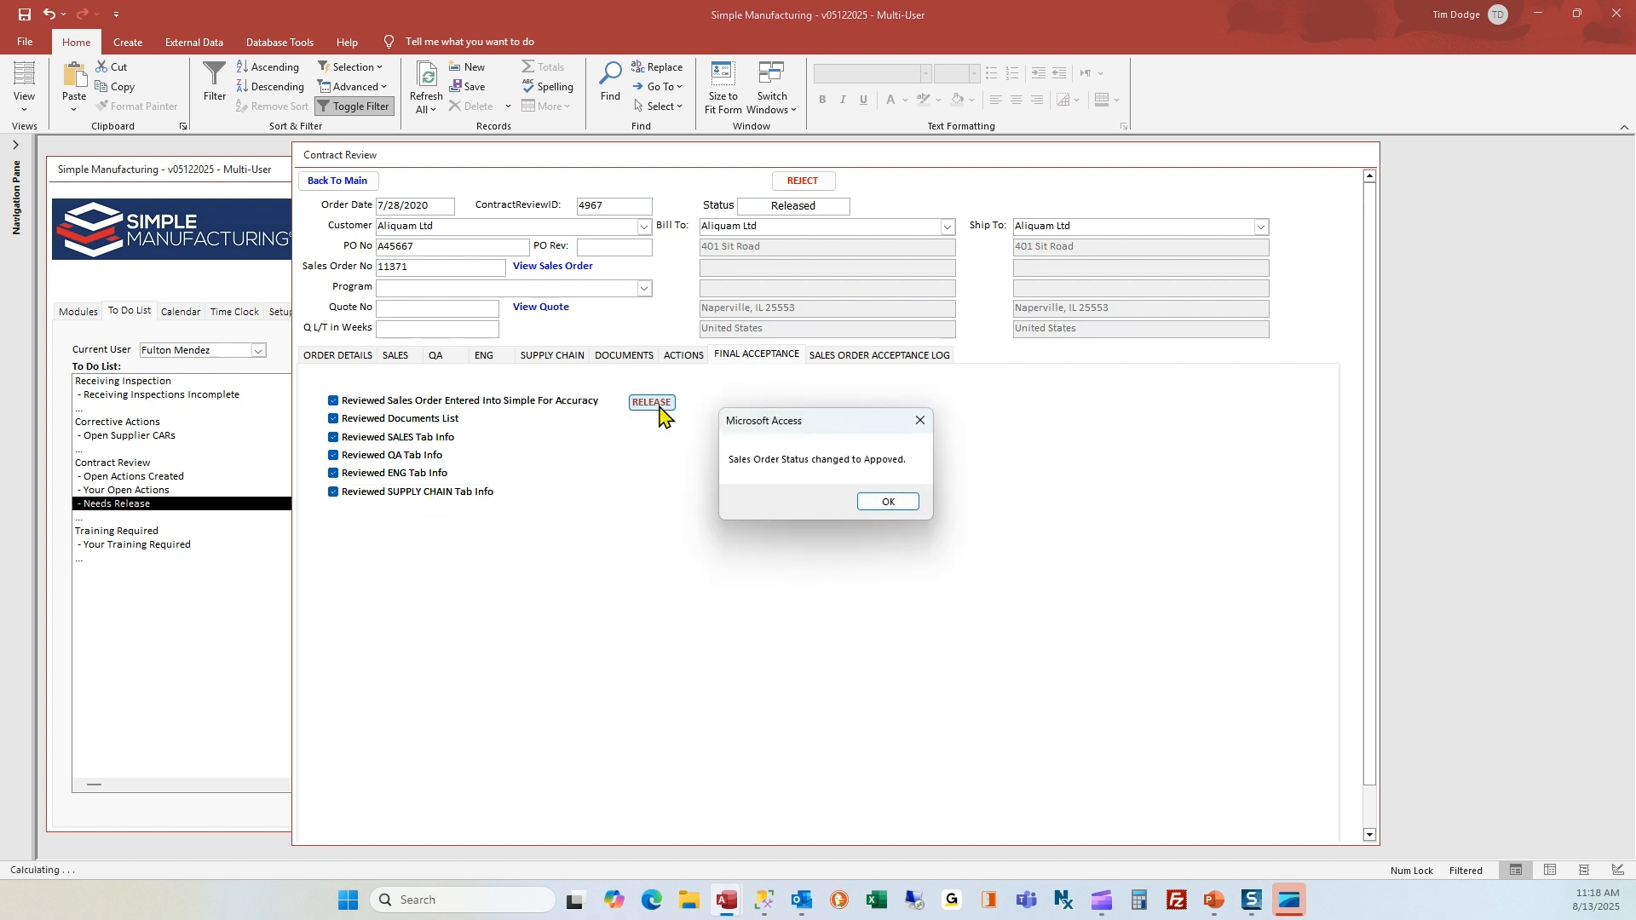
left_click(890, 504)
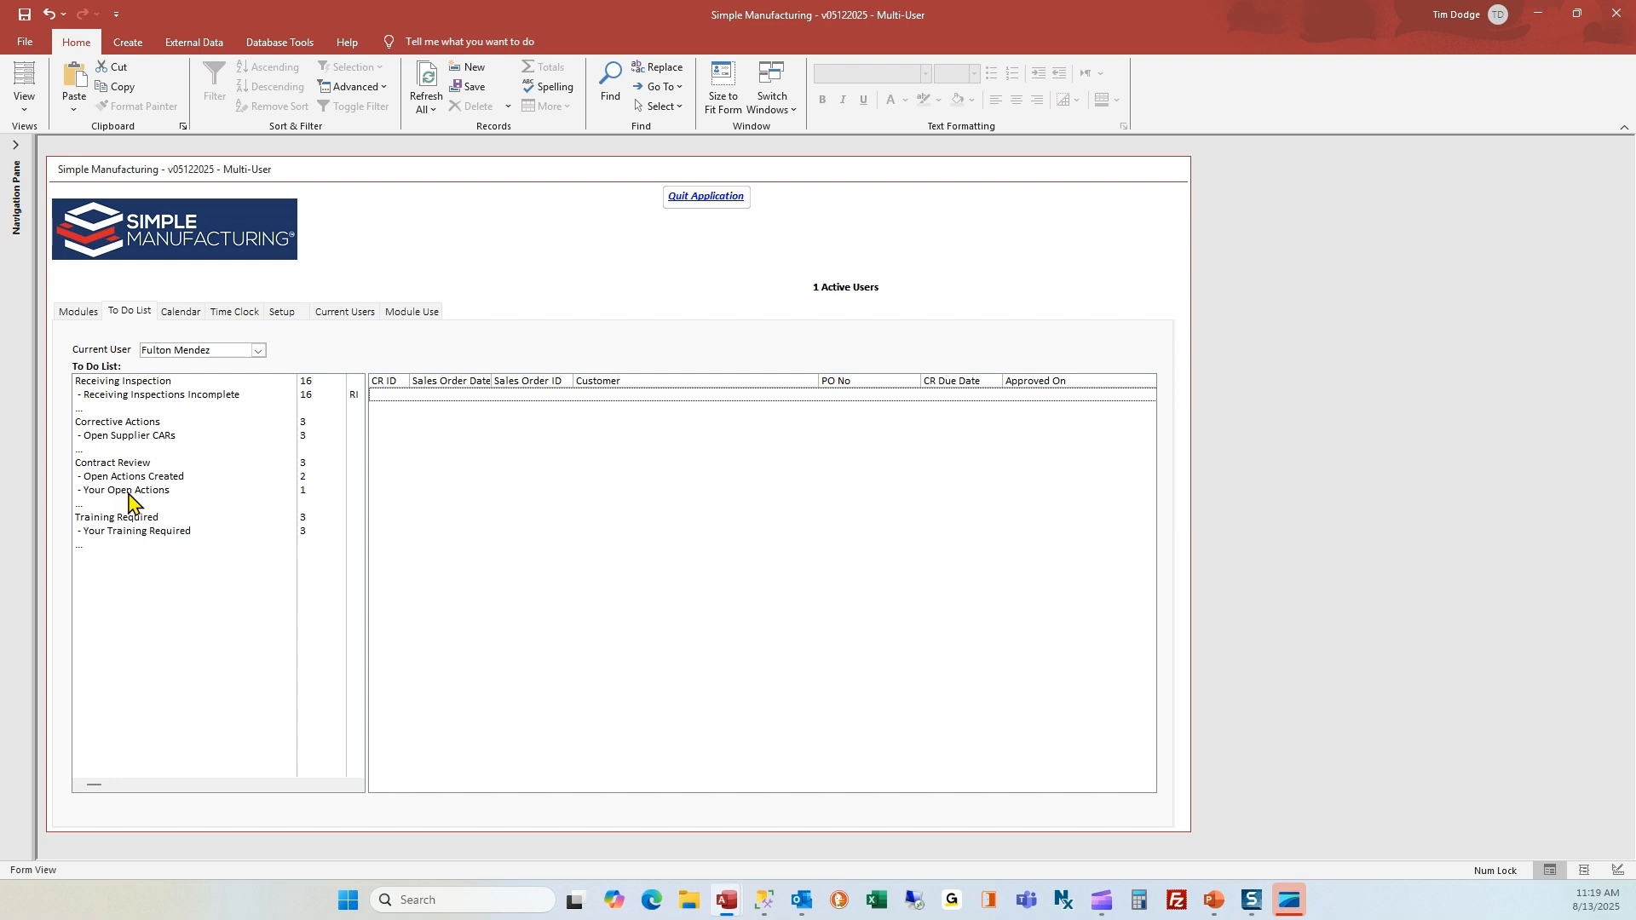
Open Aliquam Ltd's sales order for part 100-0002-01 from Sales Order Management and dismiss its note summary
left_click(77, 314)
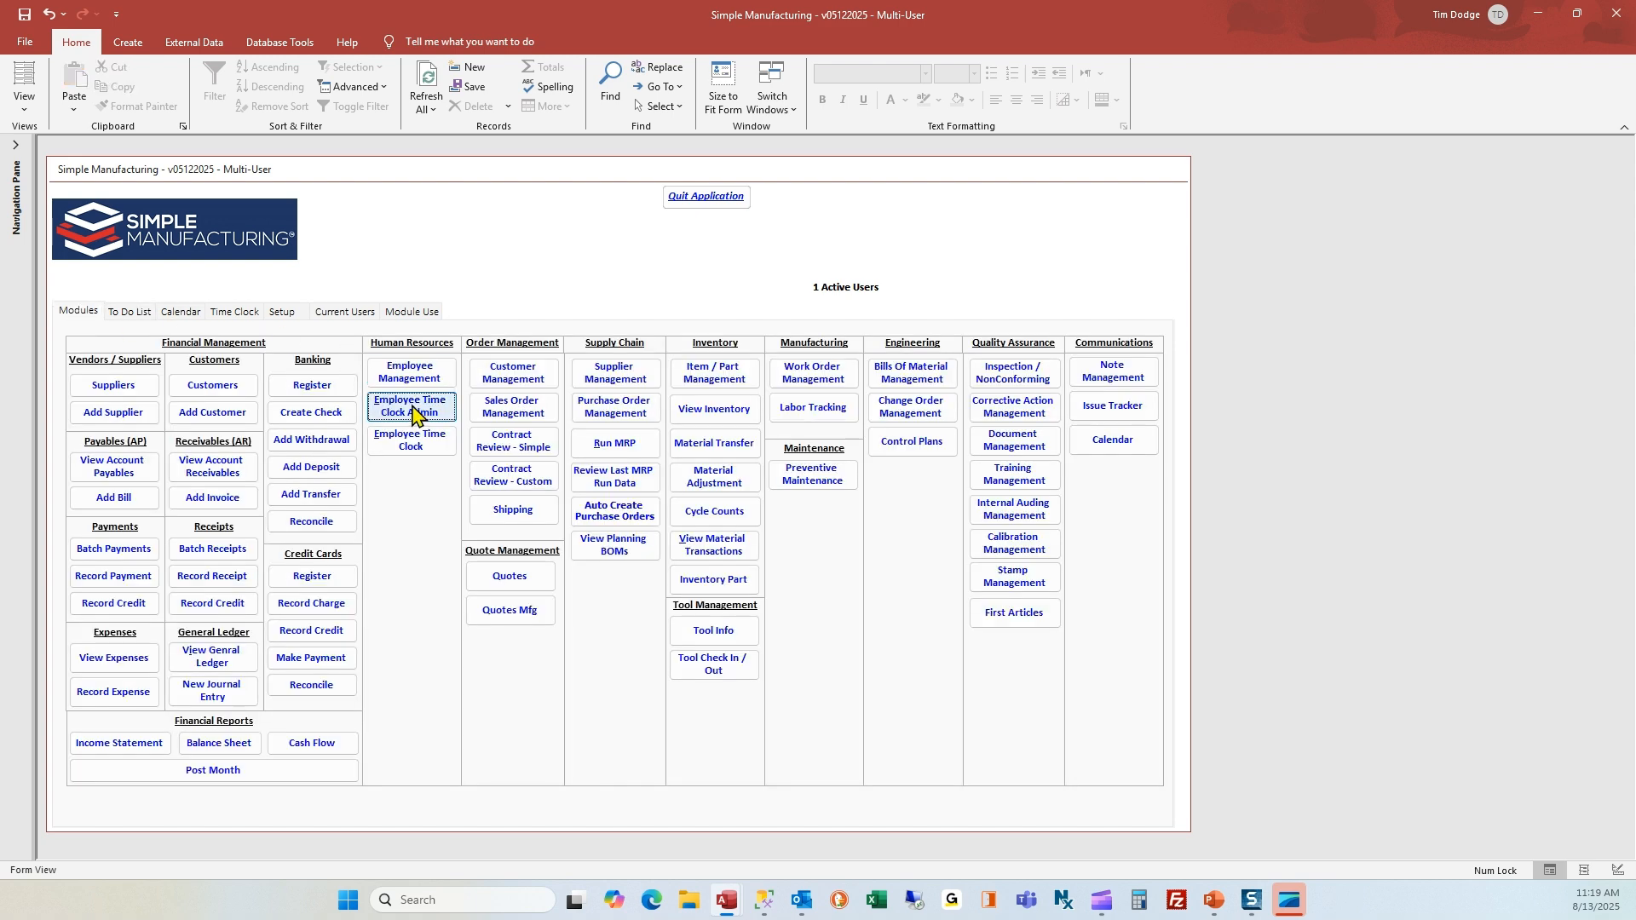
left_click(516, 411)
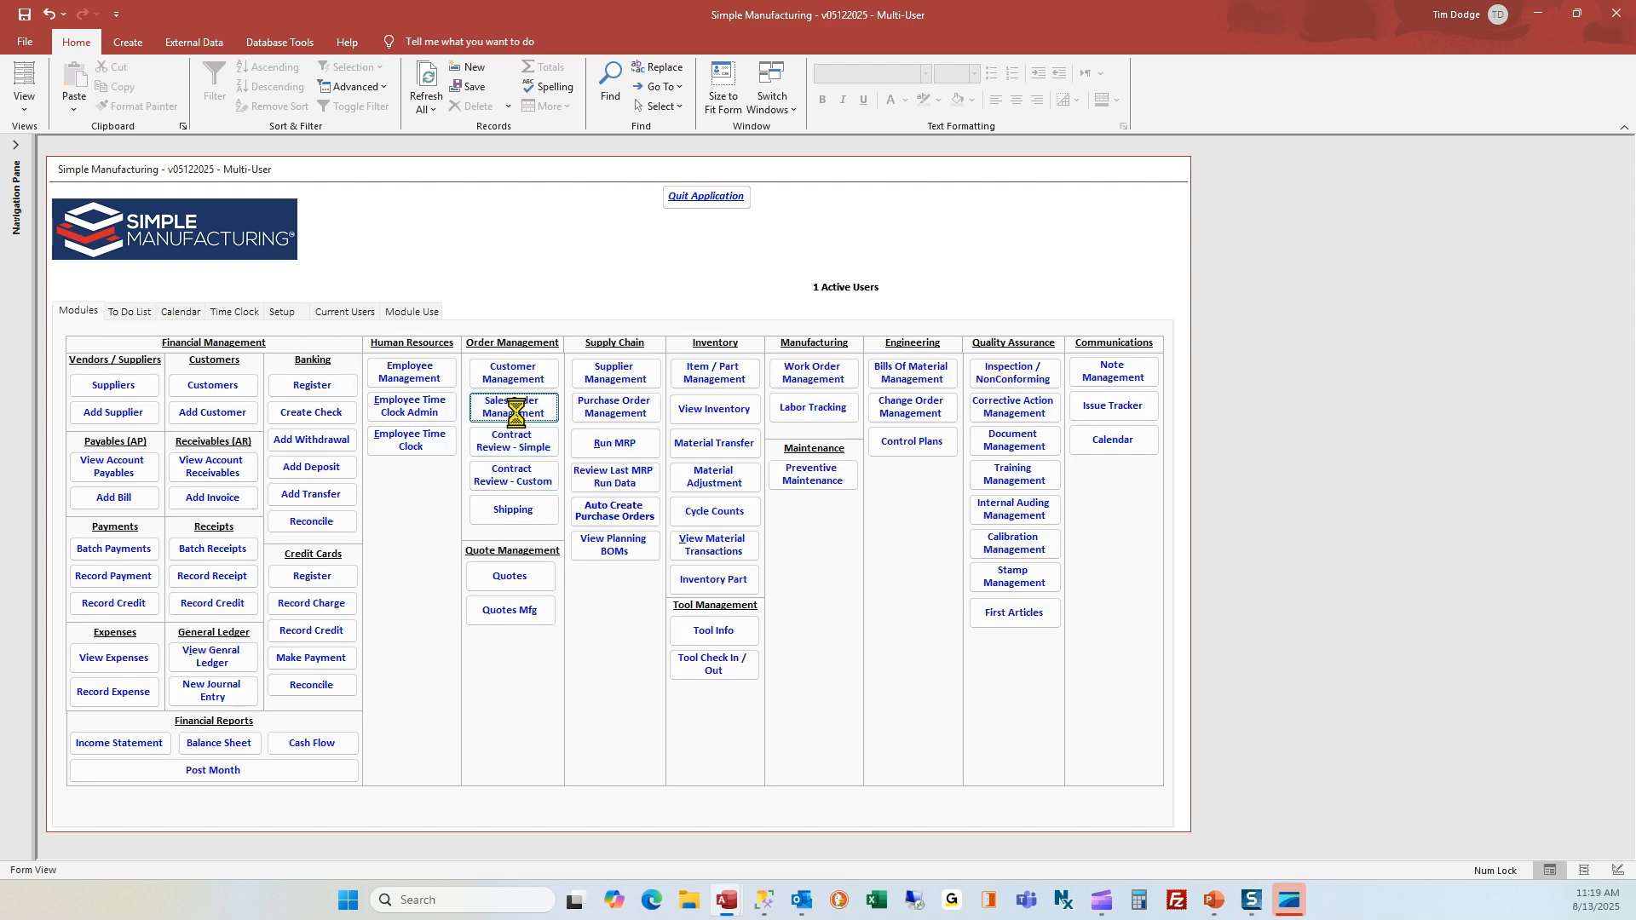
left_click(288, 413)
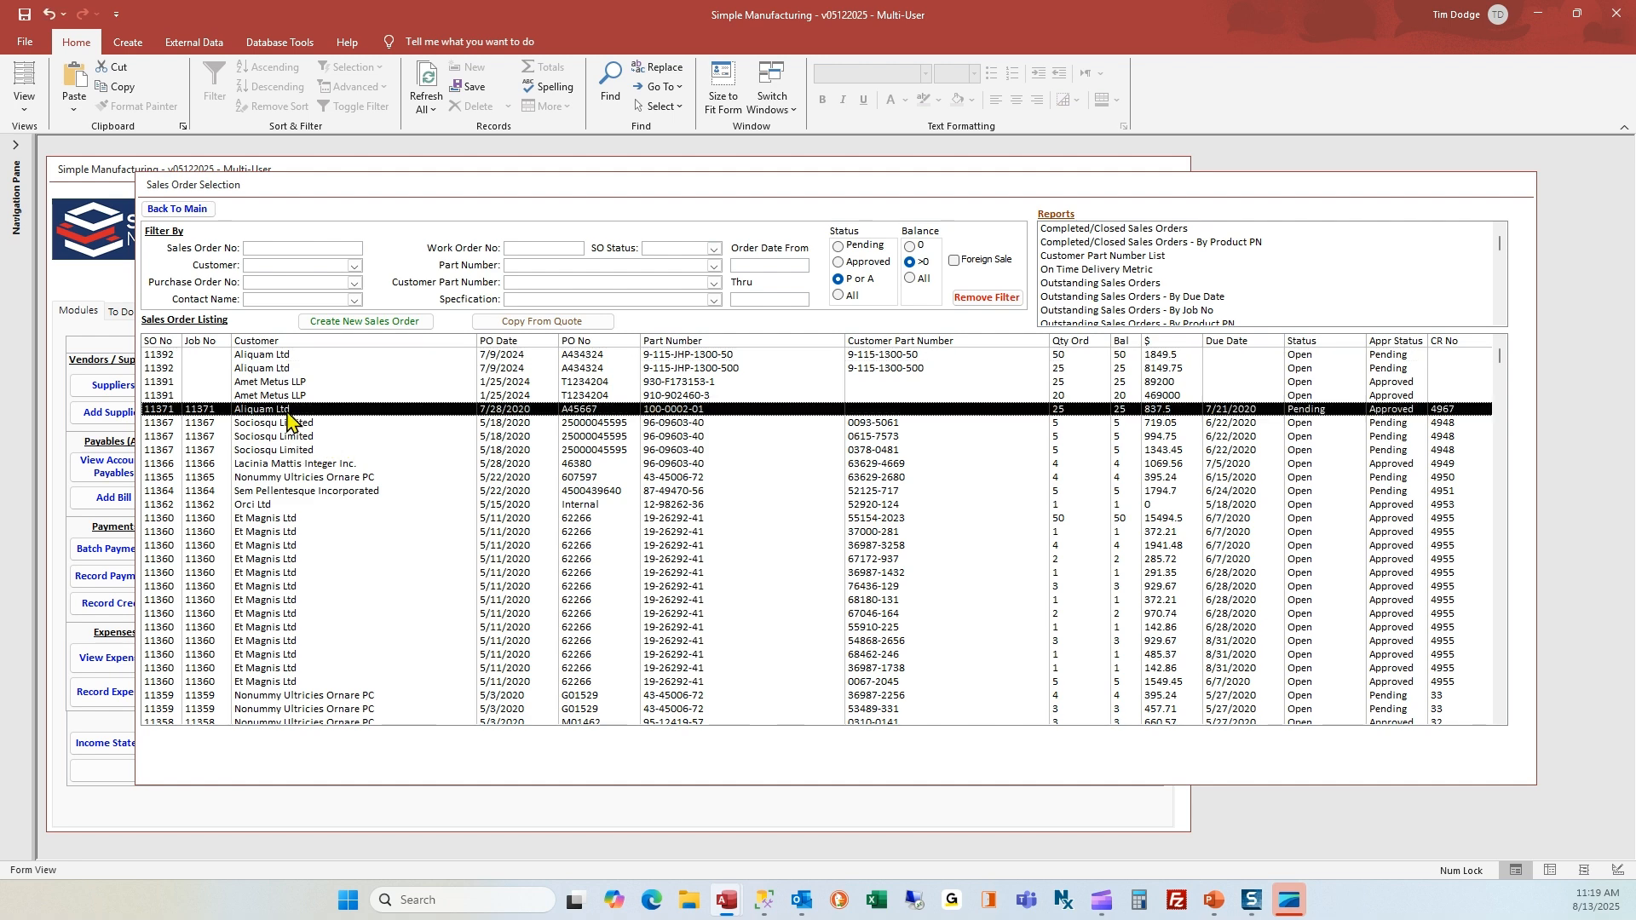
double_click(287, 413)
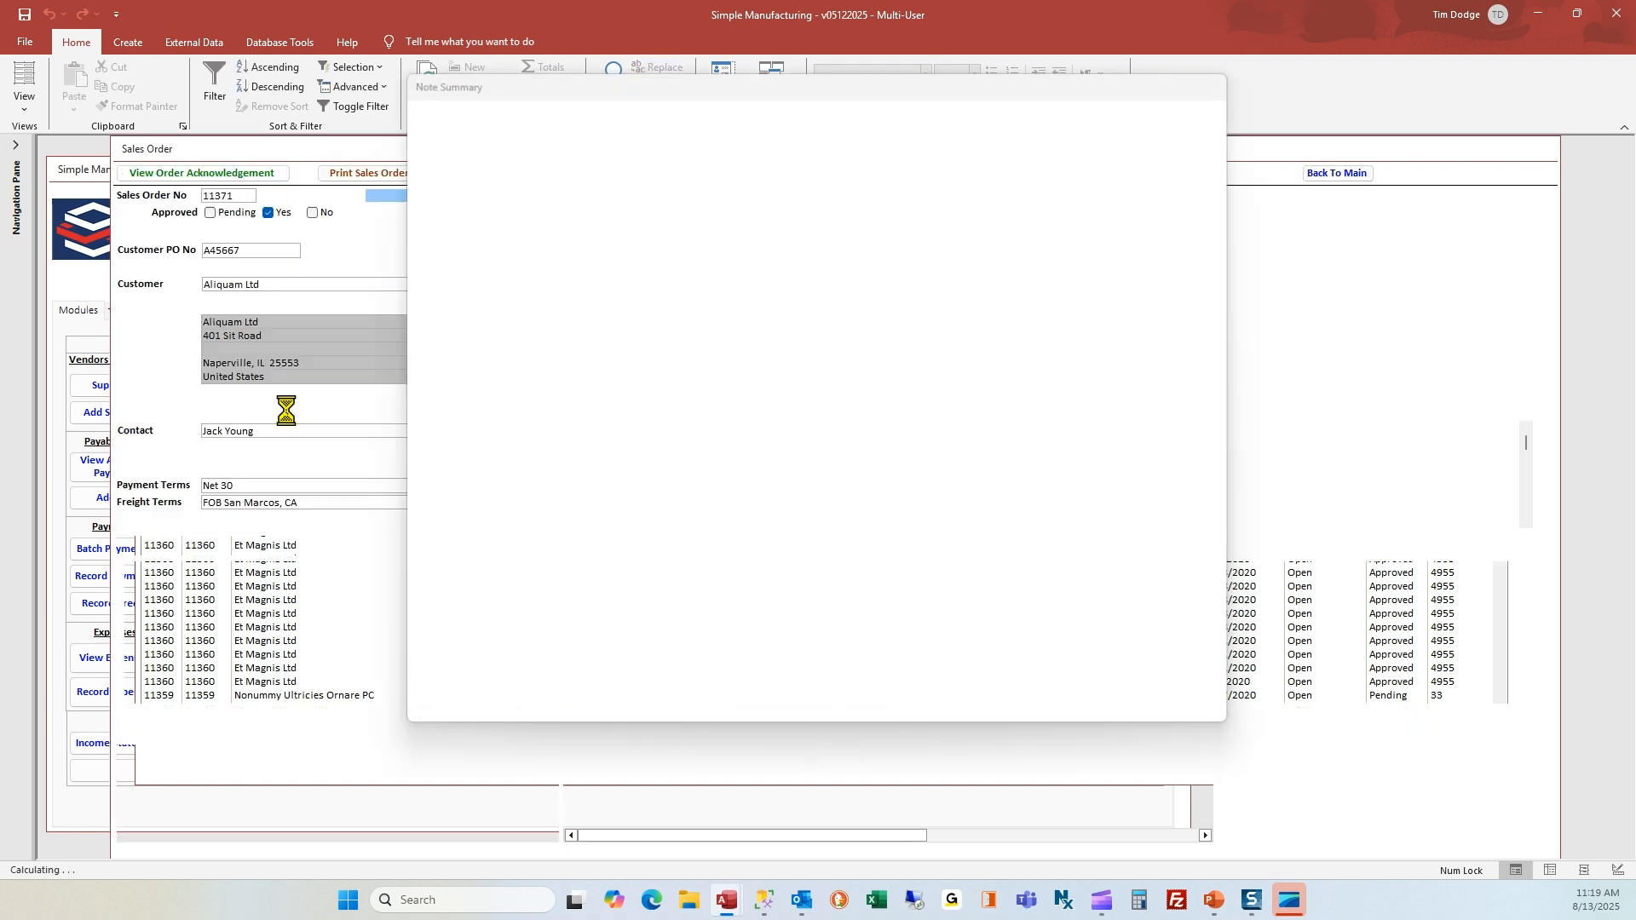
left_click(431, 112)
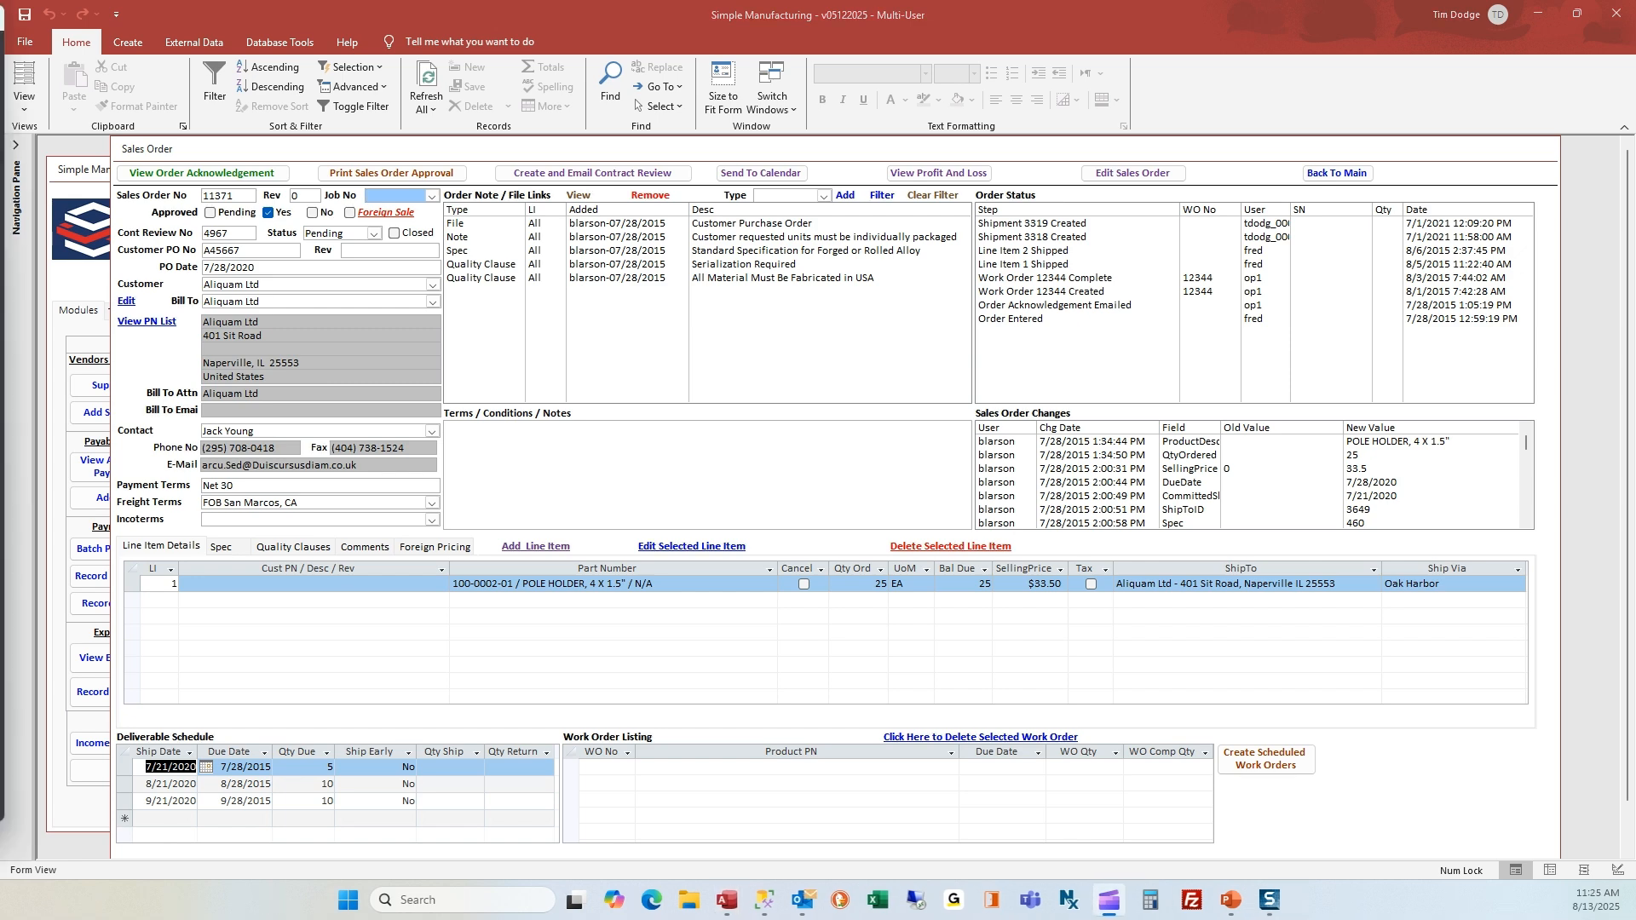
Leave the sales orders and open the first Ante Ipsum Primis Incorporated review in Contract Review - Simple
left_click(1339, 172)
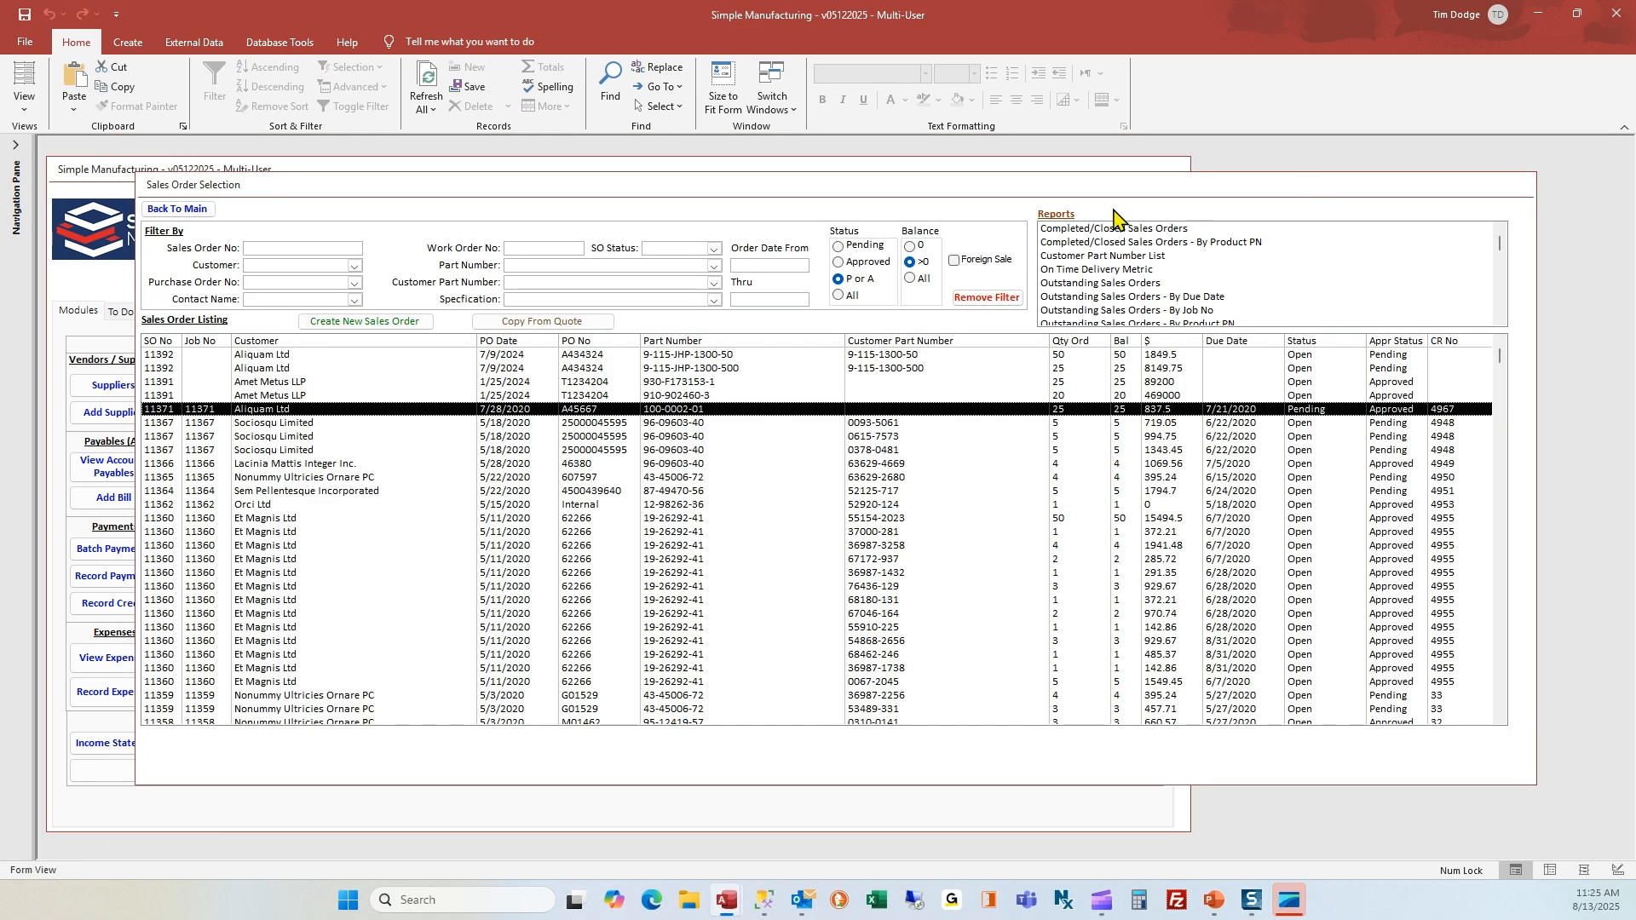
left_click(168, 211)
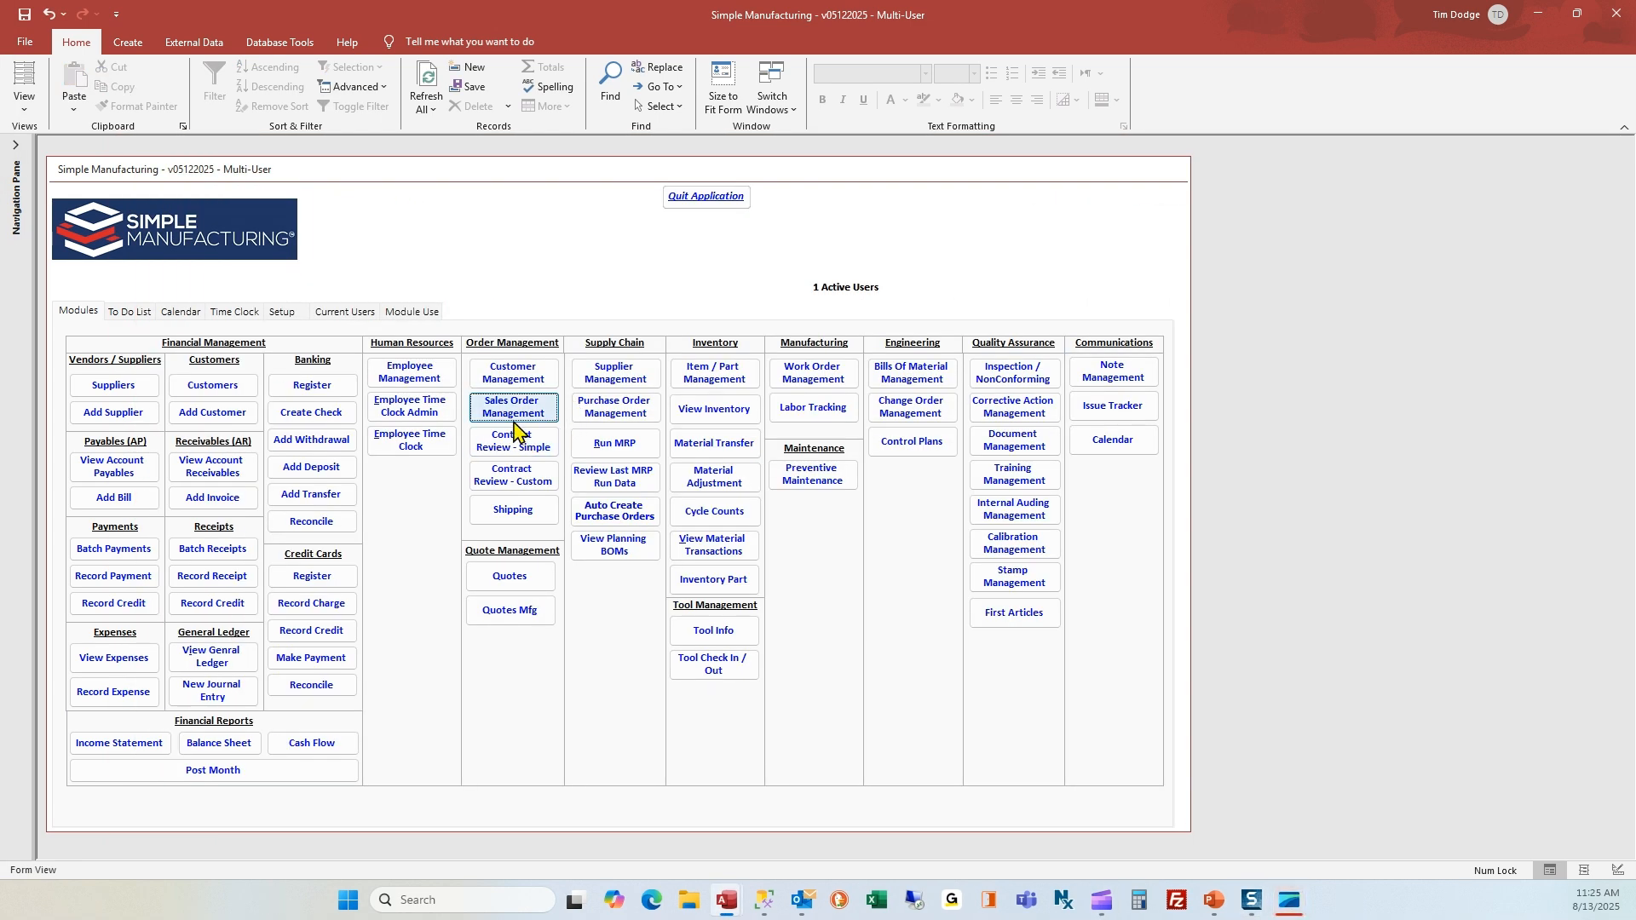
left_click(500, 442)
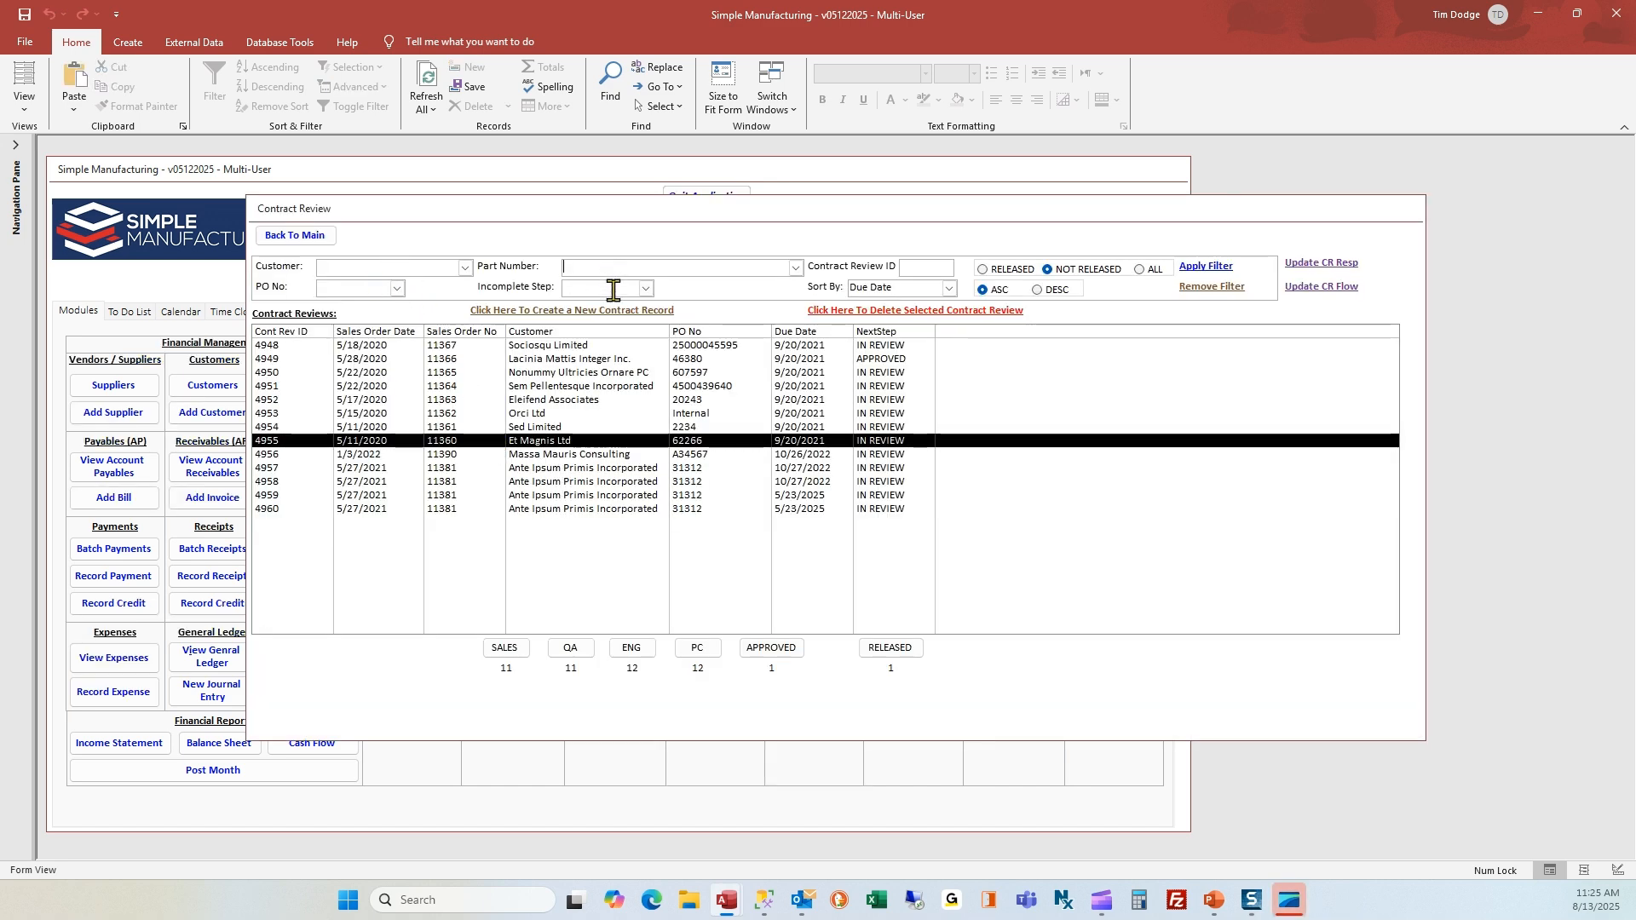
left_click(920, 267)
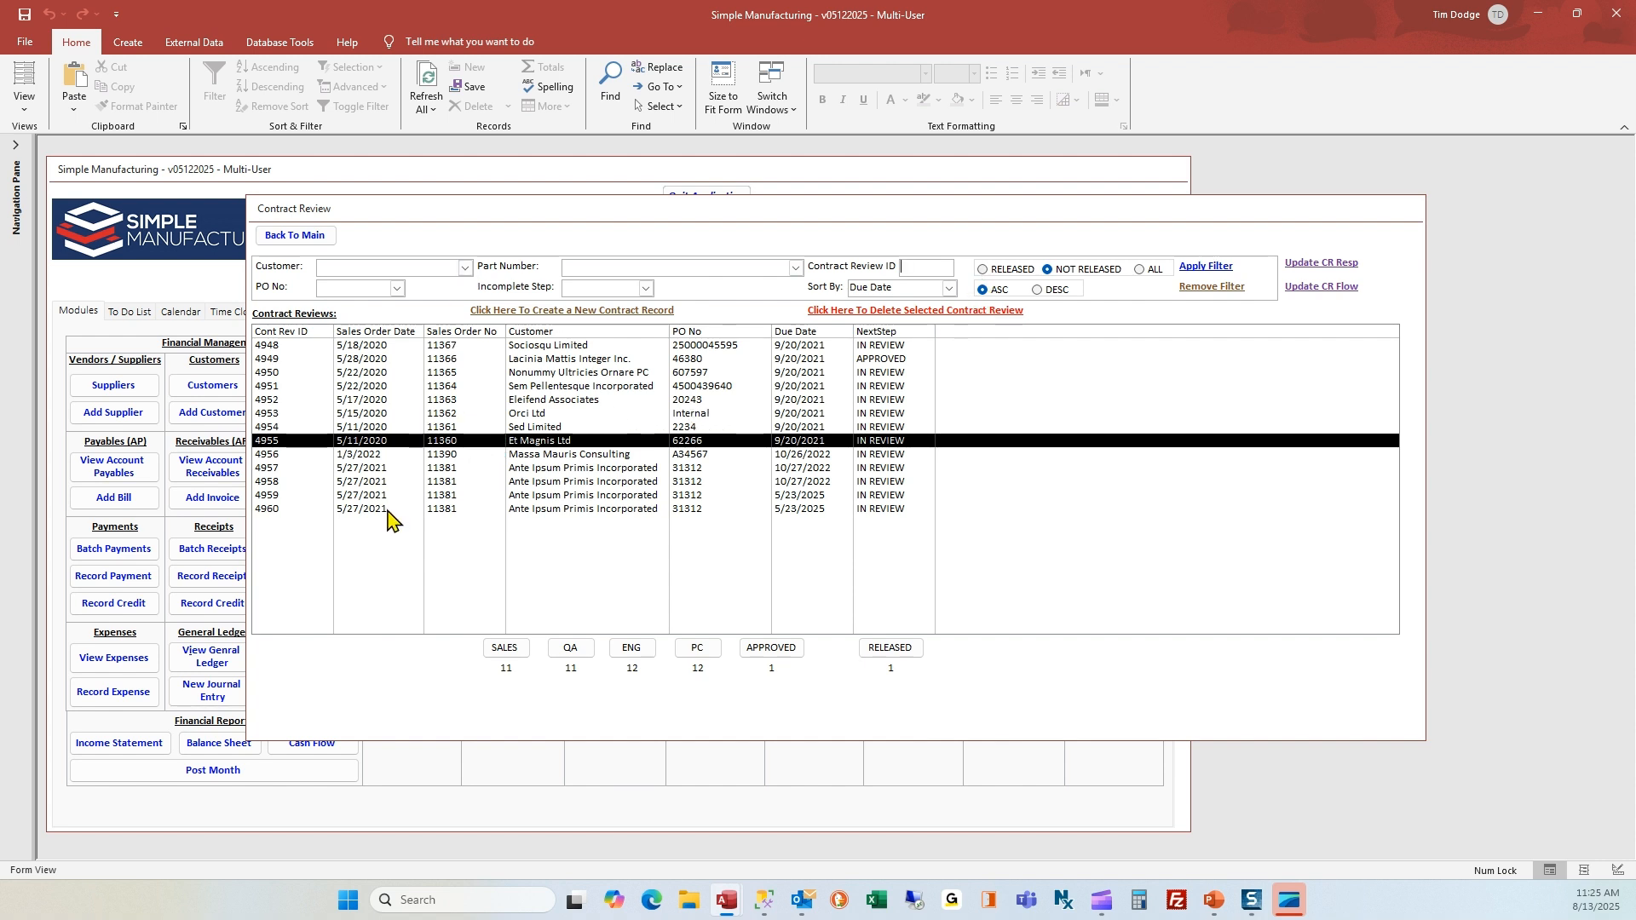
double_click(376, 468)
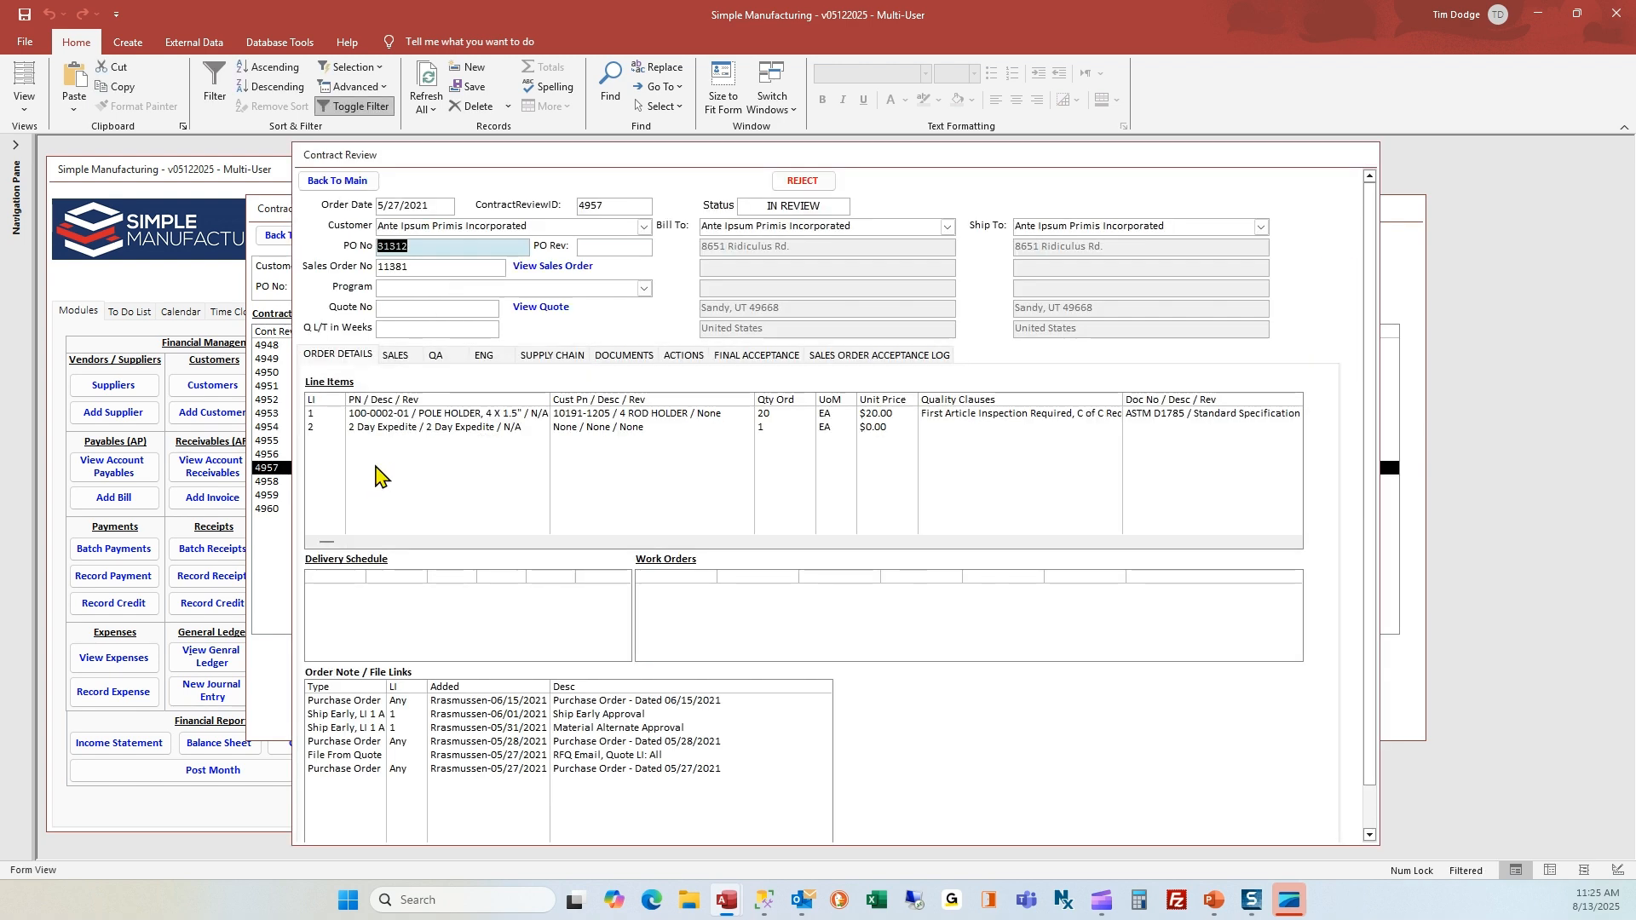